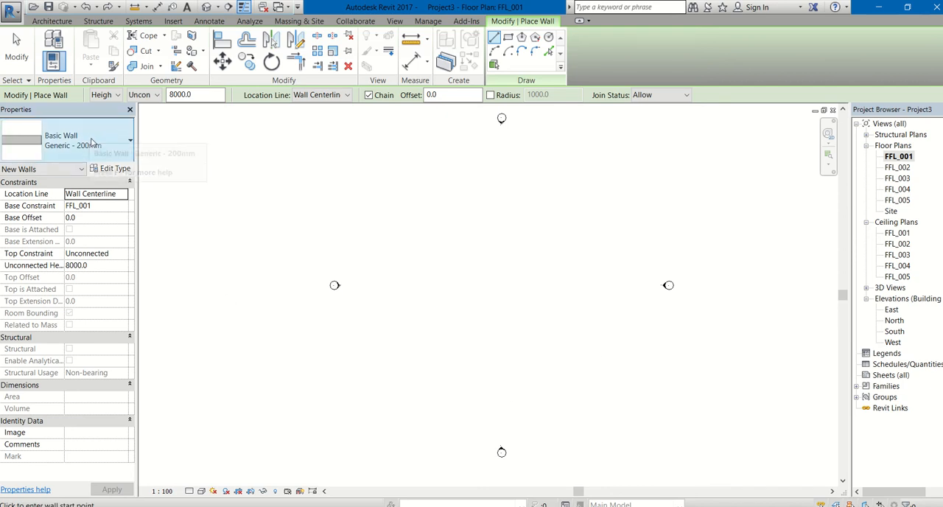
Step: Start the architectural Wall tool and duplicate the Generic - 200mm wall type as wall_exterior_9inch
left_click(52, 21)
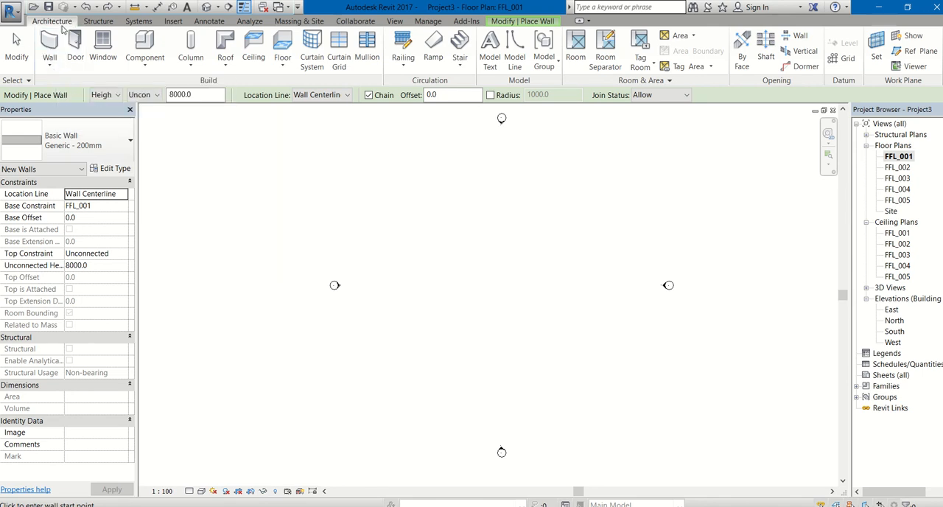
left_click(50, 65)
left_click(46, 84)
left_click(107, 169)
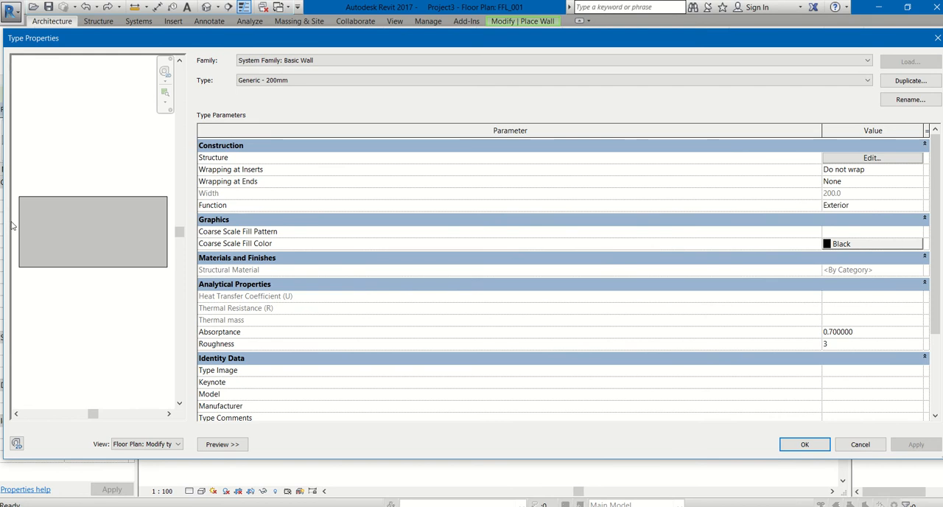
left_click_drag(21, 220, 321, 219)
left_click(908, 81)
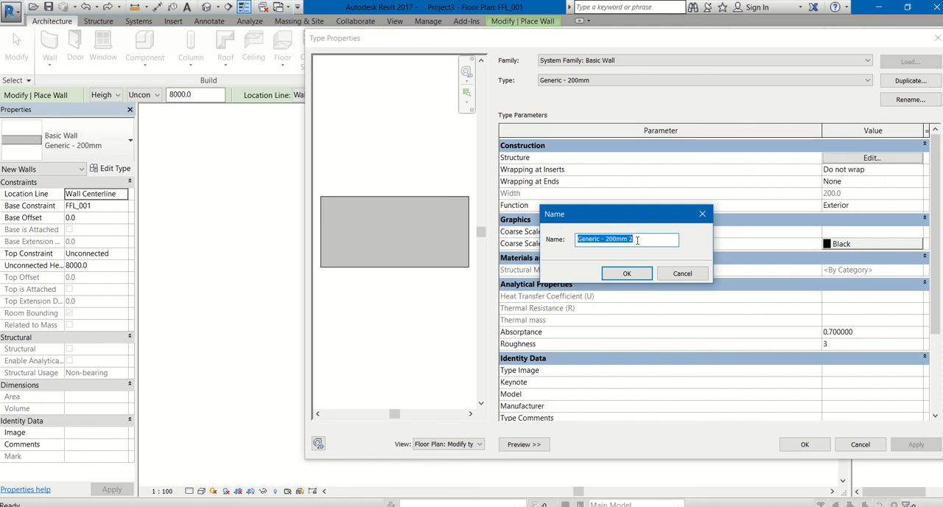
type("wall")
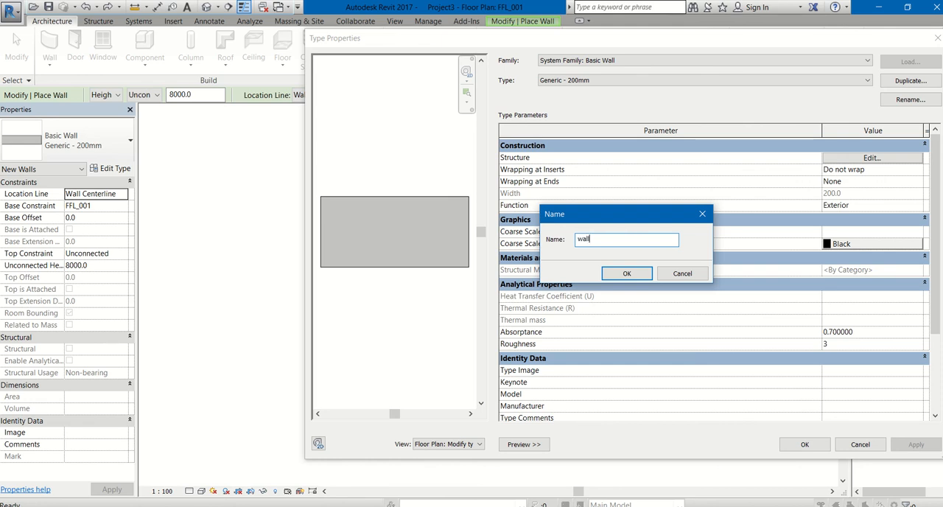
type("_exterior_9inch")
key("Return")
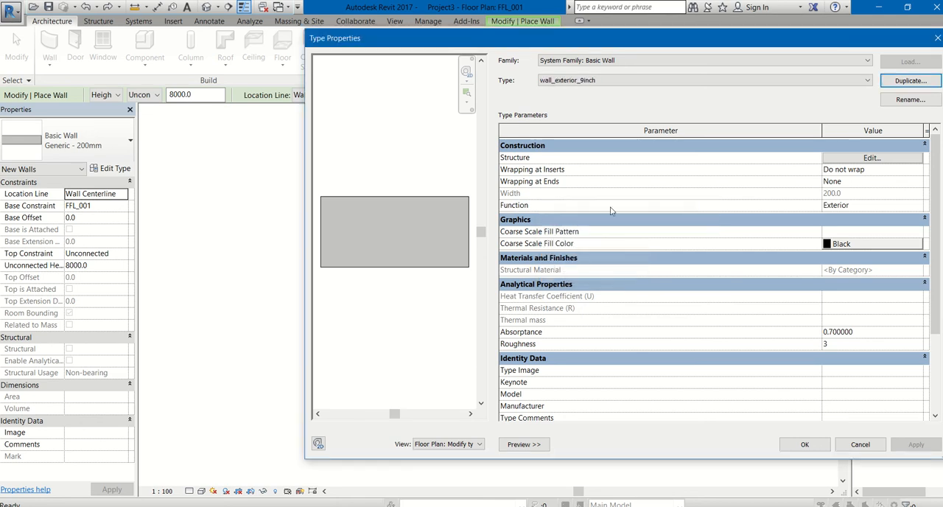
Step: Open the new wall type's structure and insert a Finish 1 [4] layer outside the core boundary on the exterior side
left_click(853, 159)
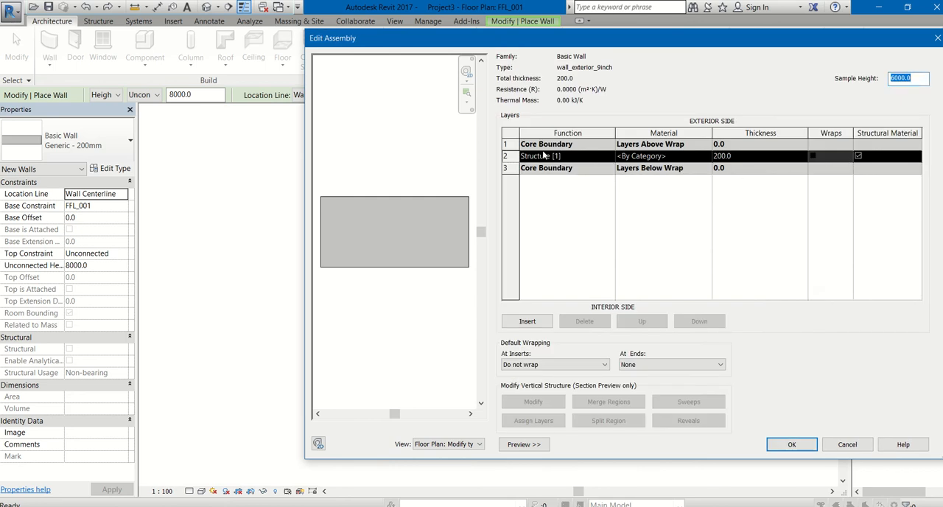
left_click(516, 144)
left_click(527, 321)
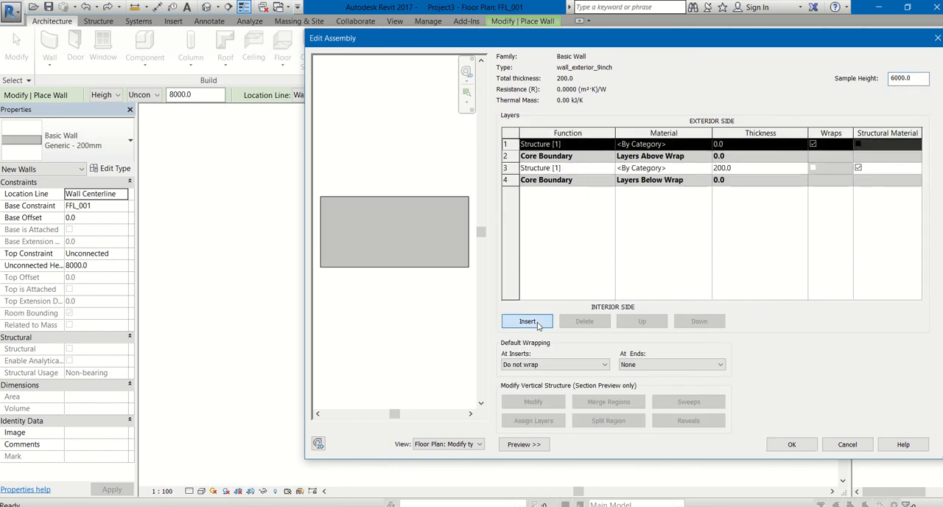
left_click(568, 144)
left_click(610, 144)
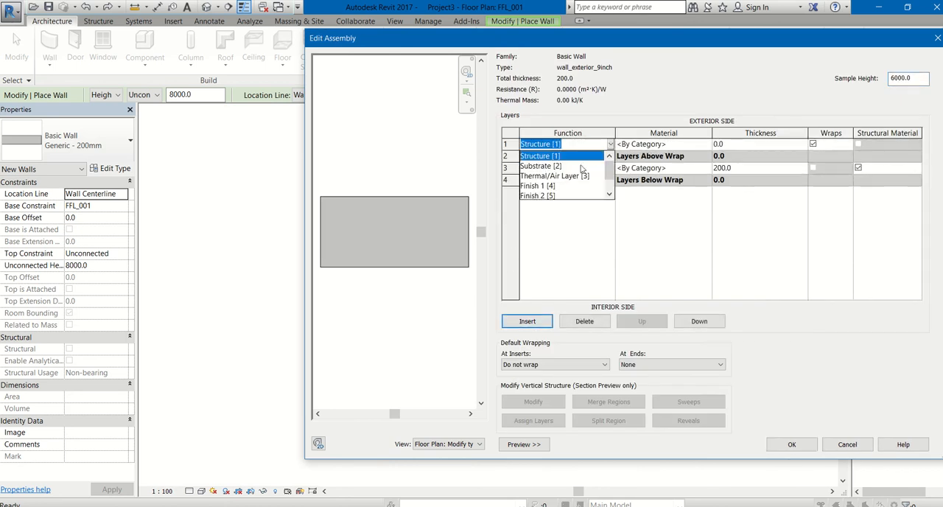
left_click(538, 186)
Step: Insert another layer, move it below the lower core boundary on the interior side, and set its function to Finish 2 [5]
left_click(506, 181)
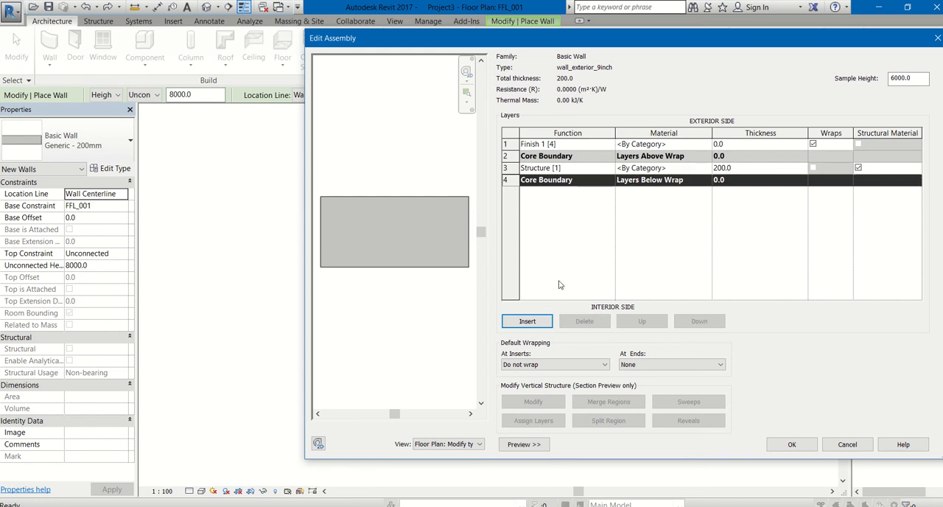
left_click(550, 320)
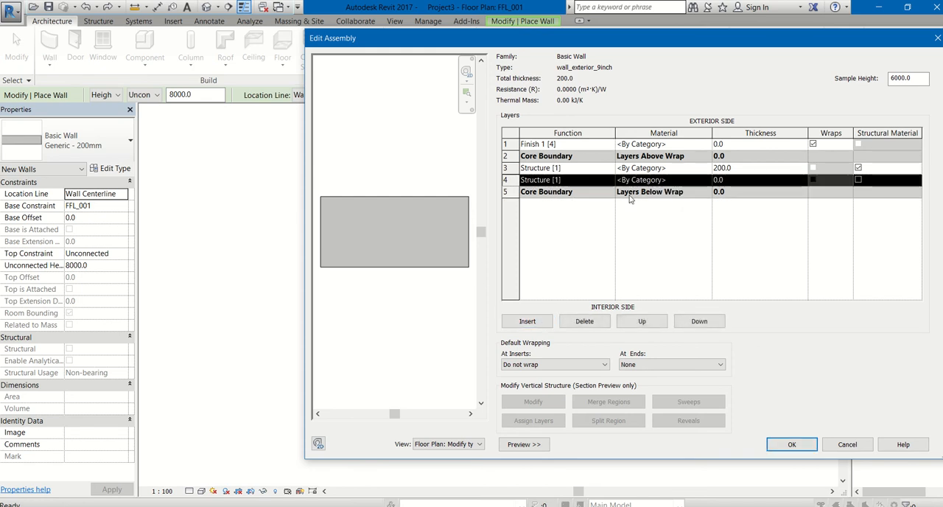
left_click(699, 323)
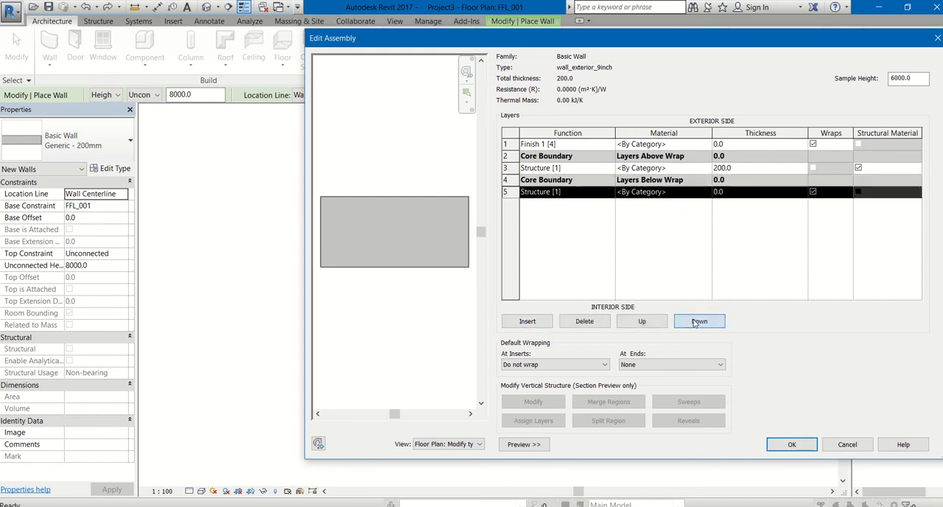
left_click(605, 194)
left_click(610, 192)
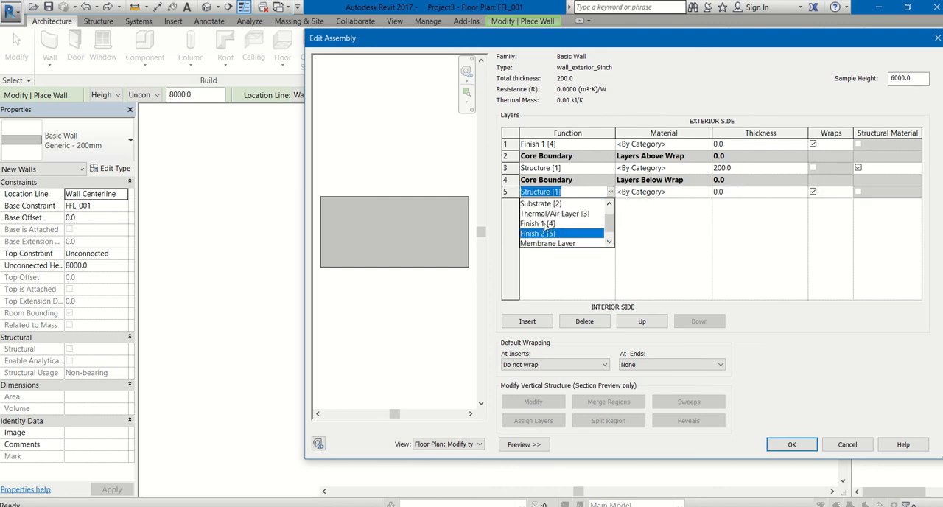
left_click(544, 233)
Step: Assign the material Concrete, Sand/Cement Screed to both the Finish 1 and Finish 2 layers
left_click(650, 146)
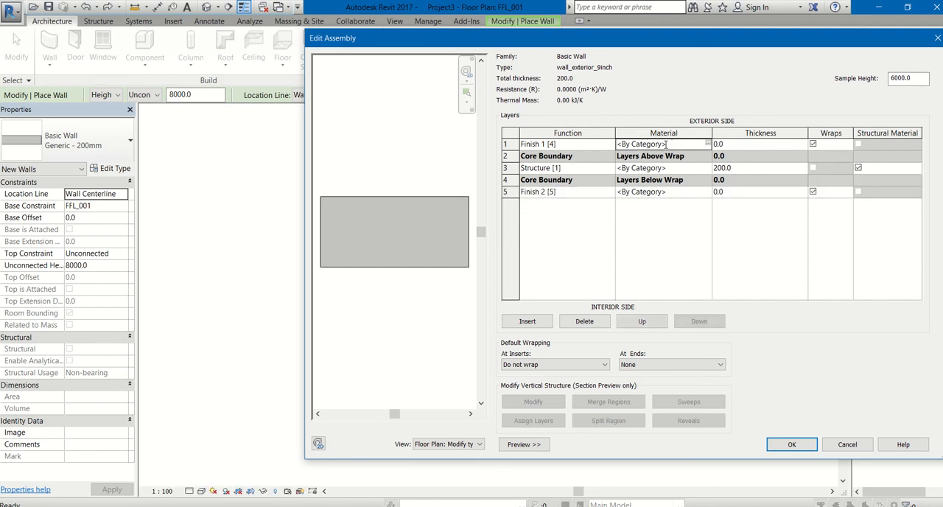
left_click(707, 144)
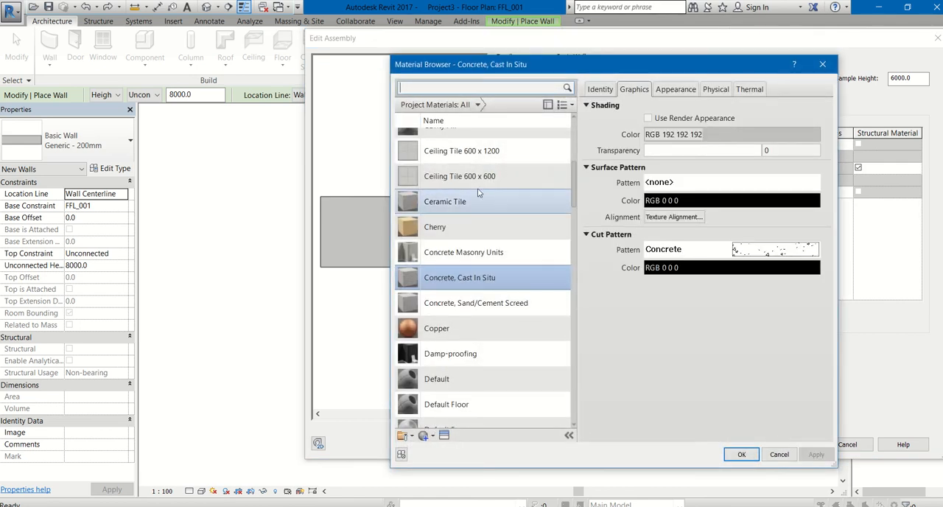
left_click(455, 302)
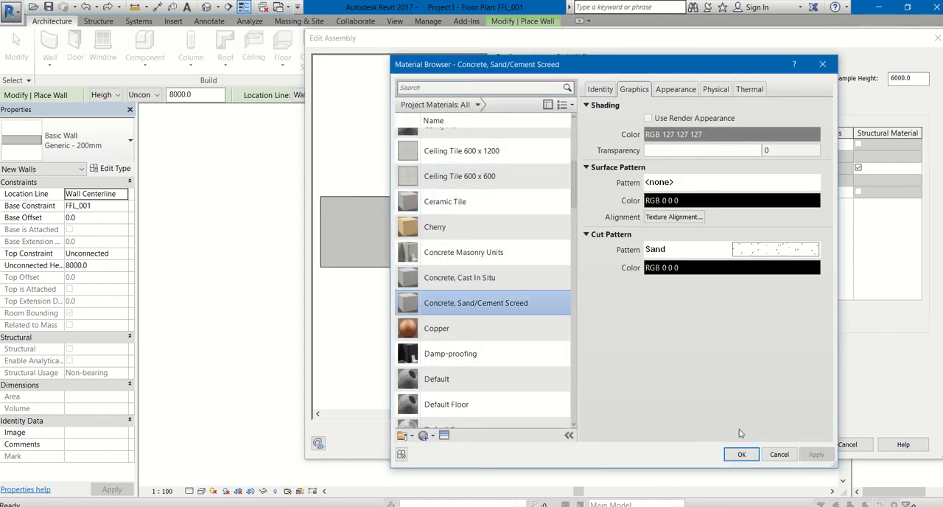
left_click(742, 453)
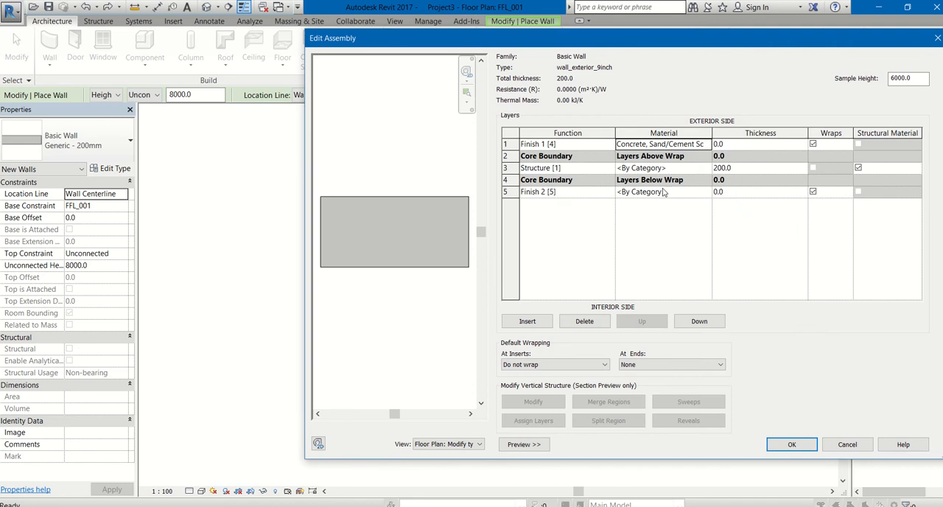
left_click(703, 193)
left_click(712, 192)
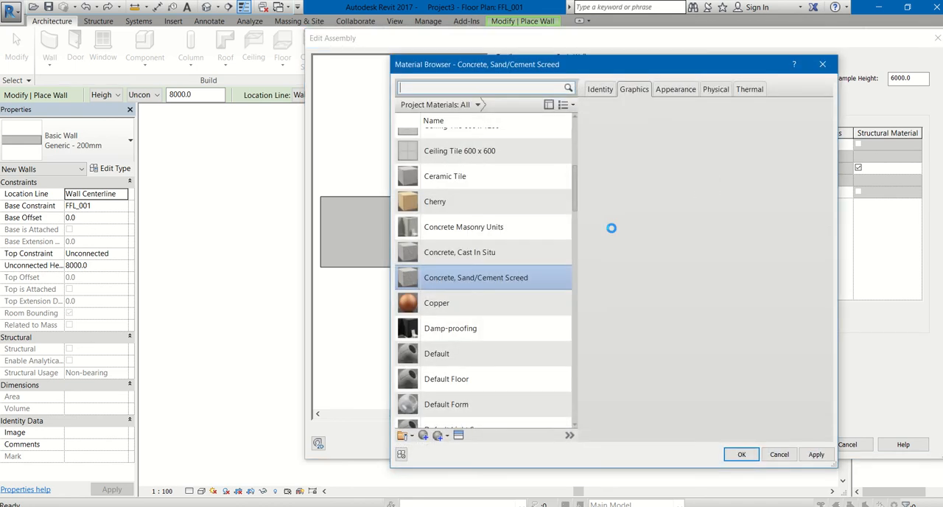
left_click(743, 454)
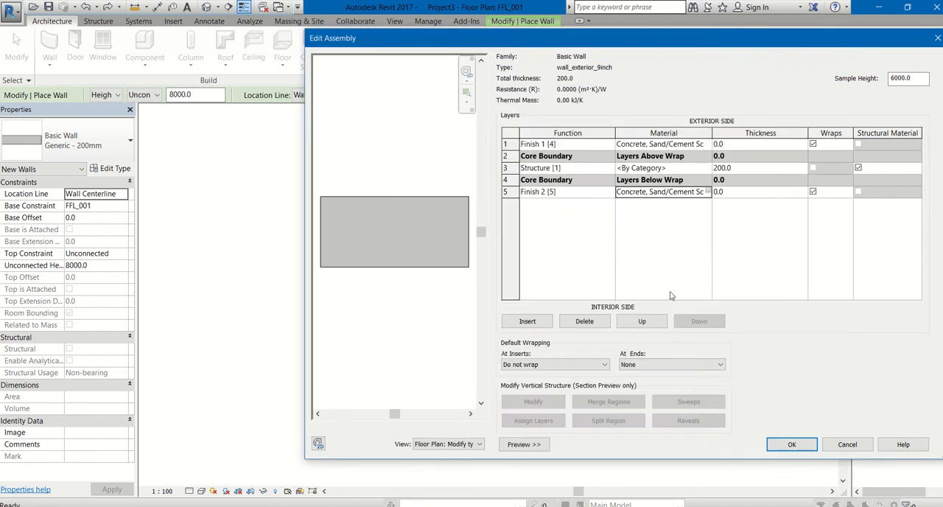
Step: Assign the material Brick, Common to the Structure [1] core layer
left_click(702, 168)
left_click(705, 168)
left_click(709, 169)
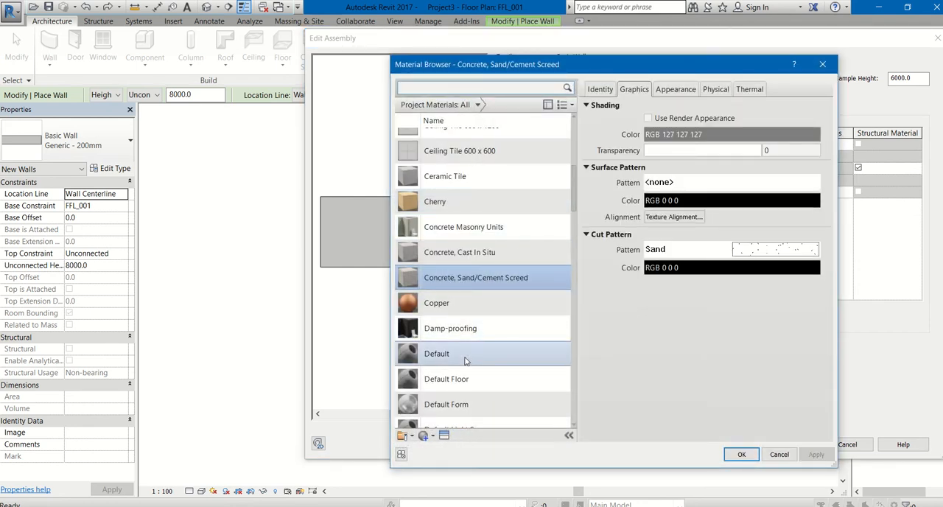
scroll(466, 360, "up", 3)
left_click(468, 272)
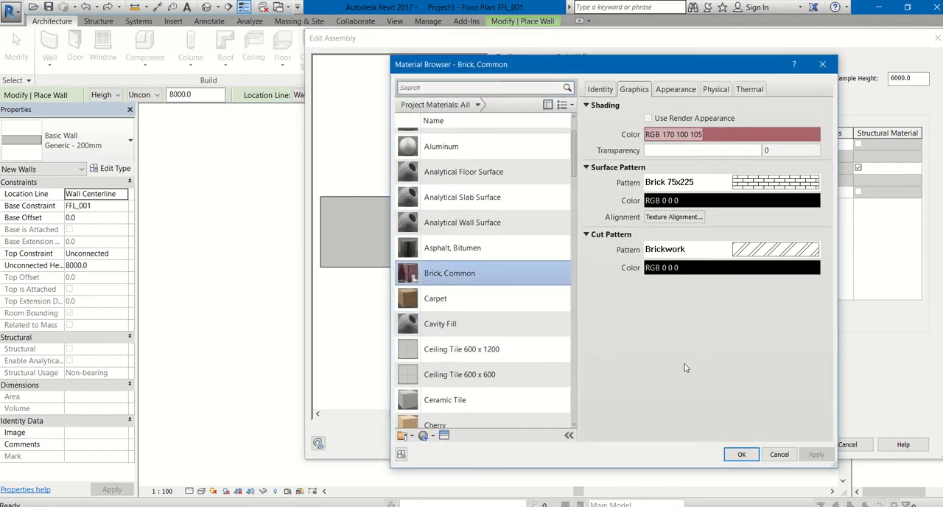
left_click(741, 455)
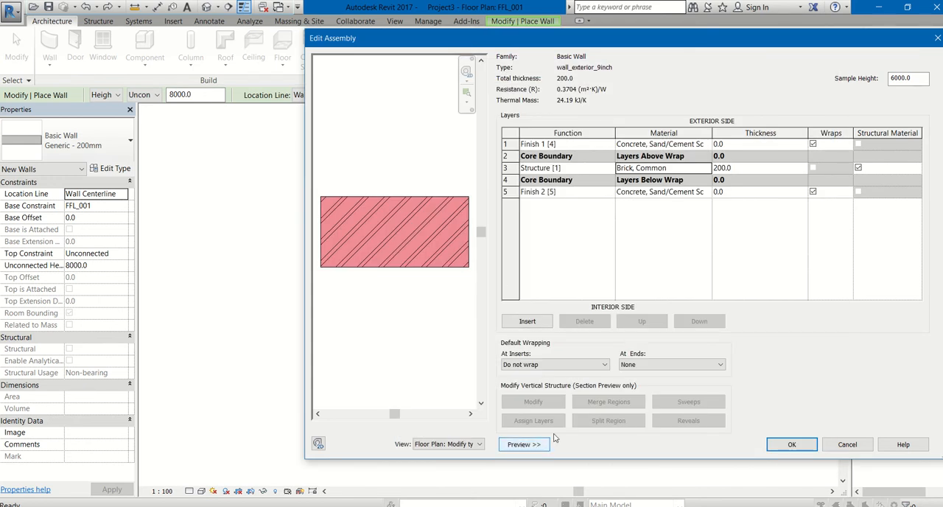
Step: Set the layer thicknesses to 7" for the brick structure and 1" for each finish, and accept the wall type
left_click(741, 168)
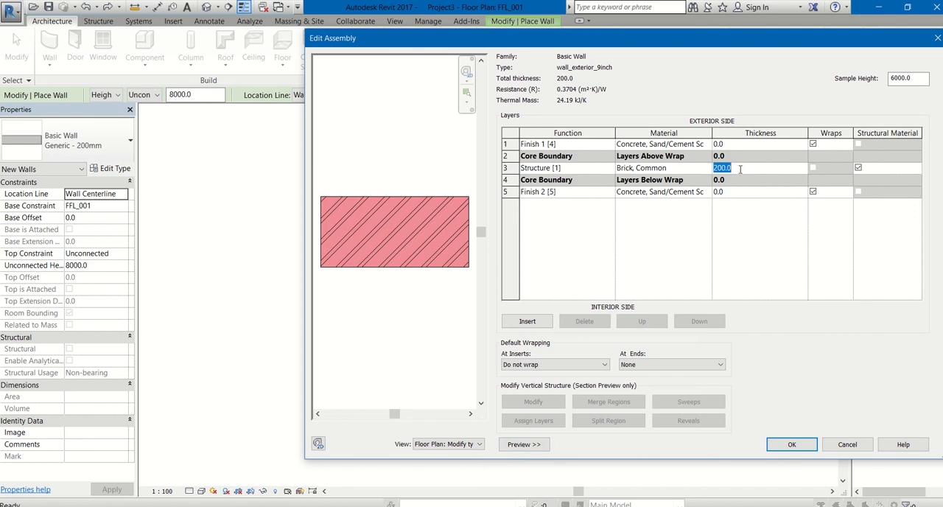
type("7\"")
left_click(734, 144)
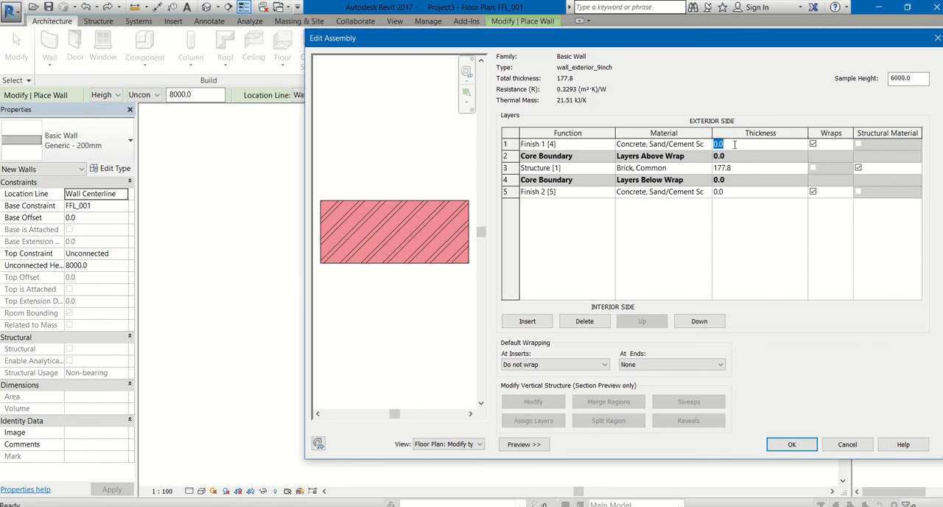
type("1\"")
left_click(727, 192)
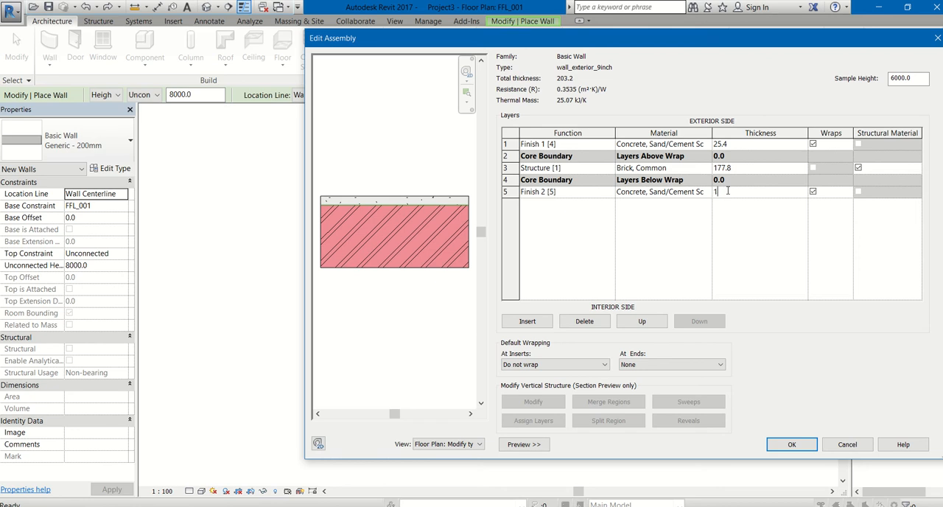
left_click(718, 223)
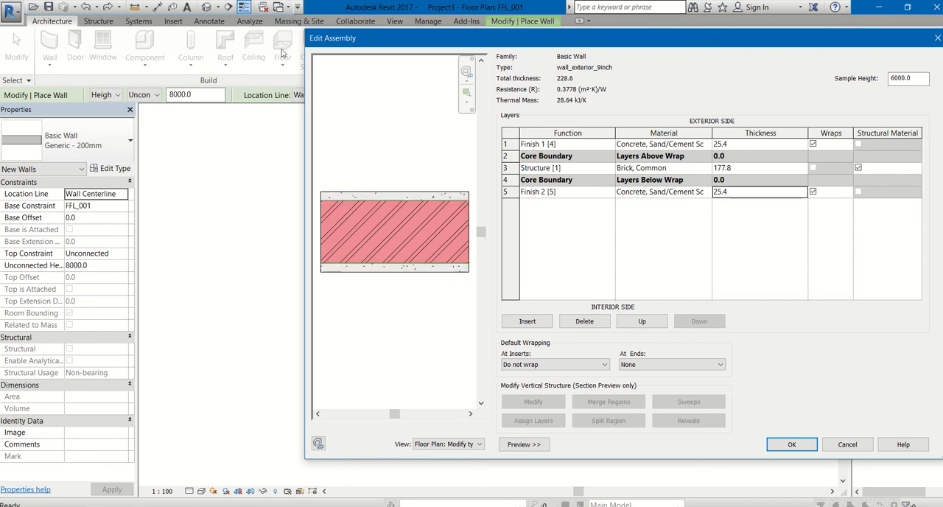
left_click(804, 449)
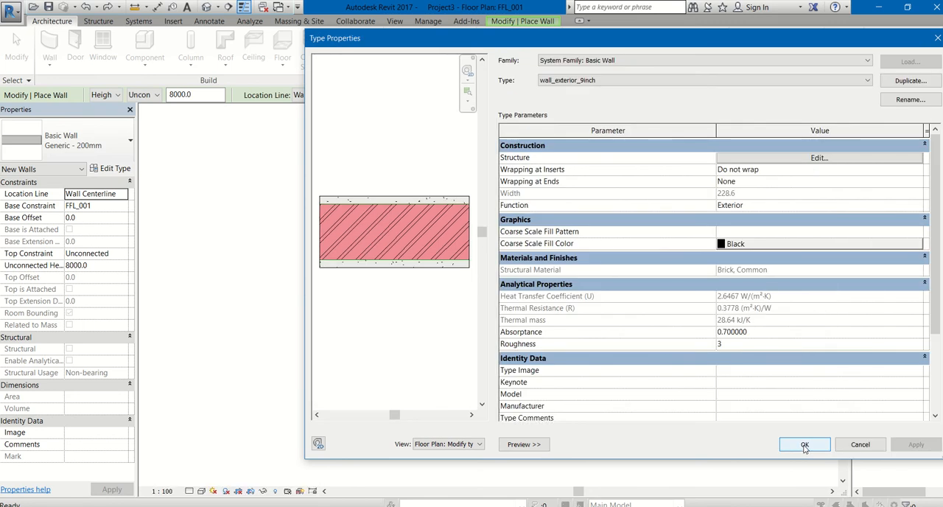
left_click(805, 445)
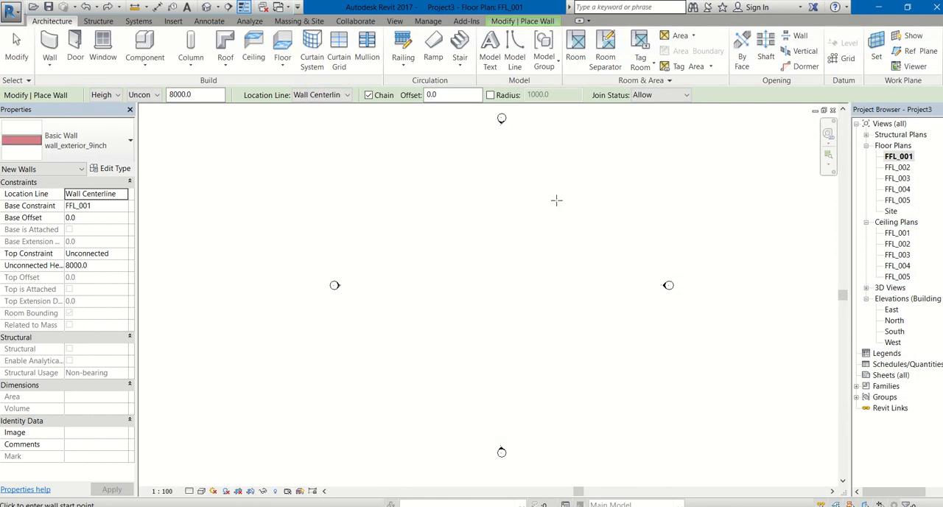
Step: Set the new walls' top constraint to Up to level: FFL_002
left_click(50, 44)
left_click(117, 255)
left_click(123, 253)
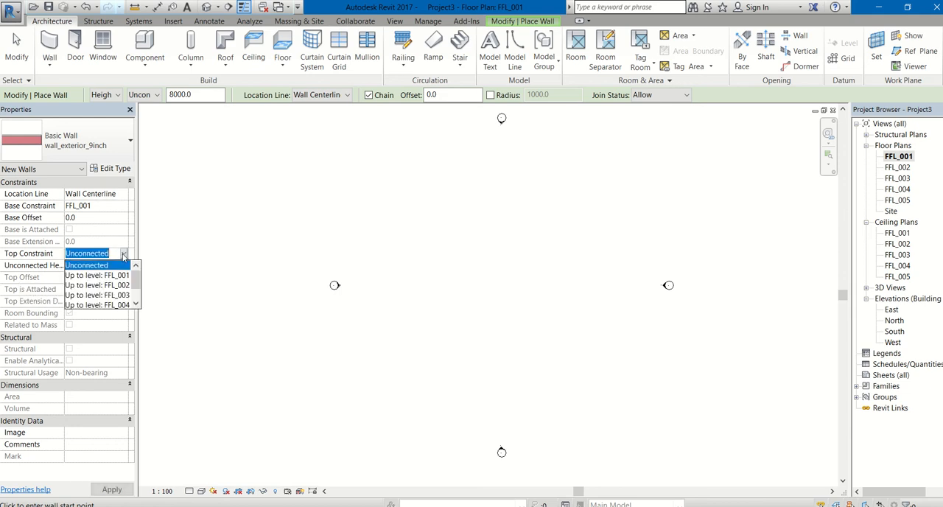
left_click(104, 286)
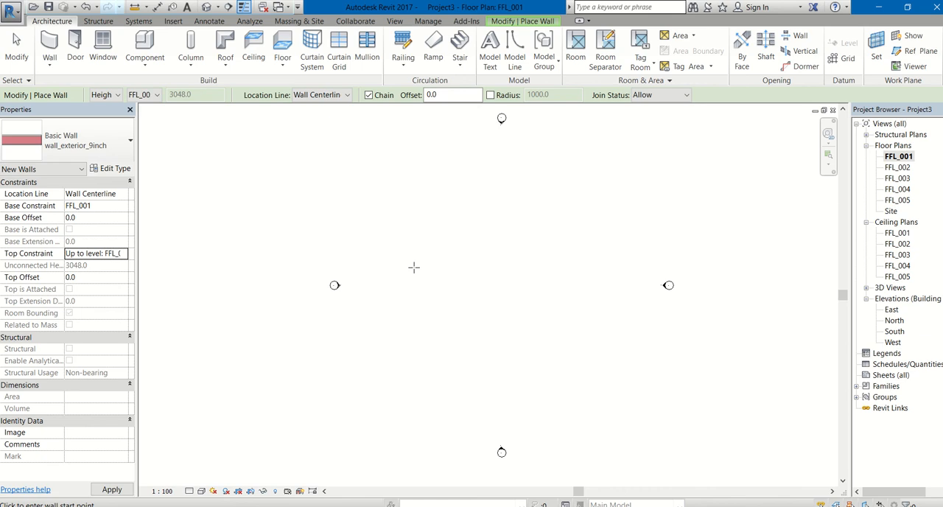
Step: Draw a rectangle of exterior walls about 21770 by 19770 mm between the elevation markers on the FFL_001 floor plan
left_click(54, 46)
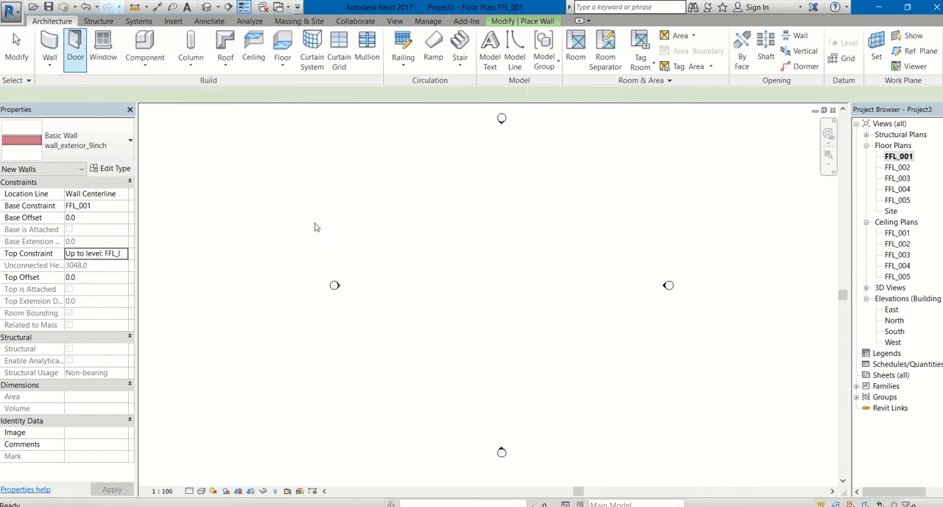
left_click(540, 22)
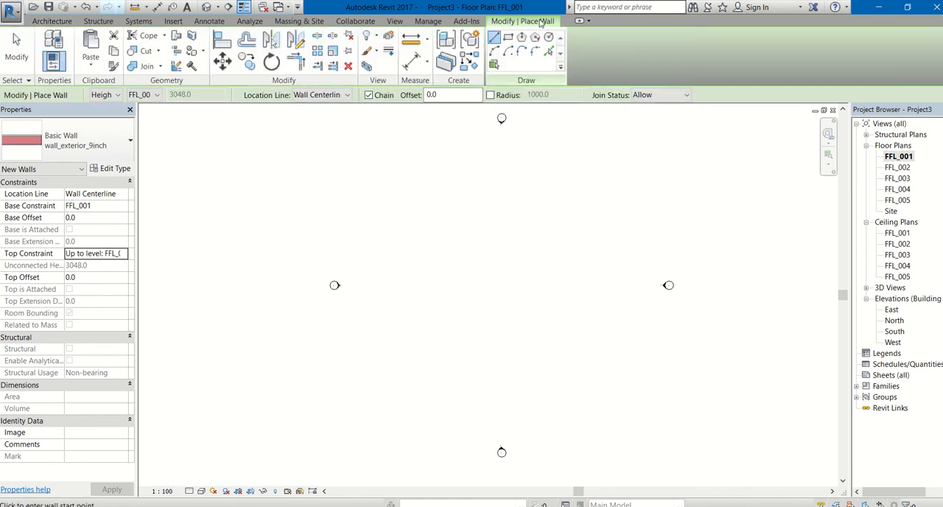
left_click(507, 38)
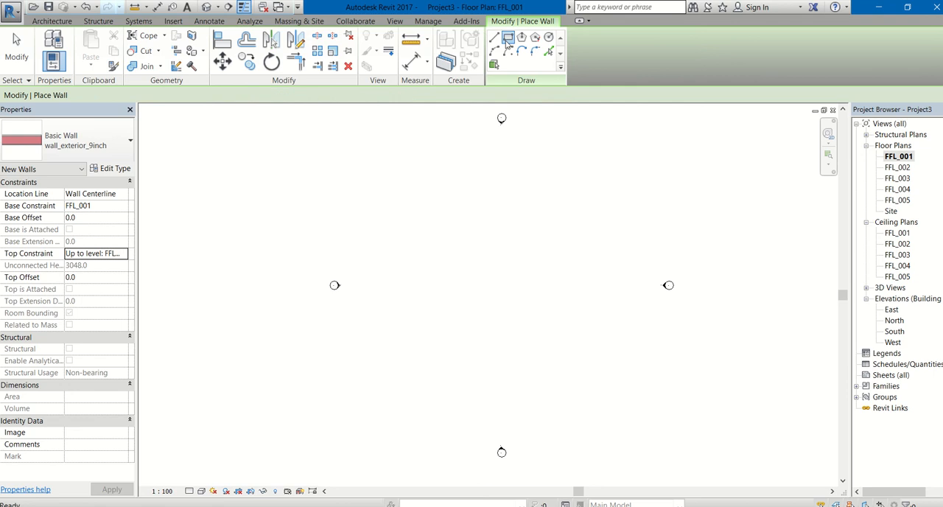
left_click(442, 221)
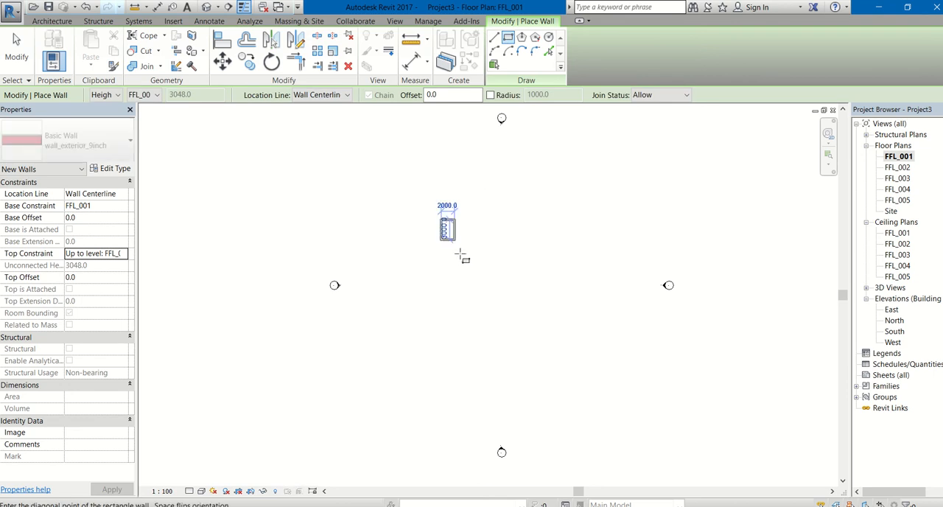
left_click(587, 351)
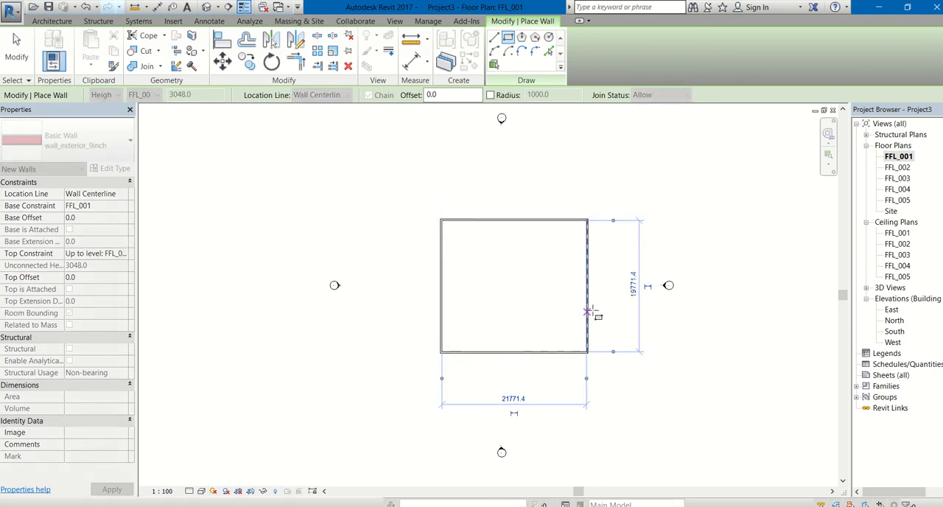
Step: Set the distance between the north and south exterior walls to 35' by repositioning the north wall
key("Escape")
key("Escape")
left_click(544, 221)
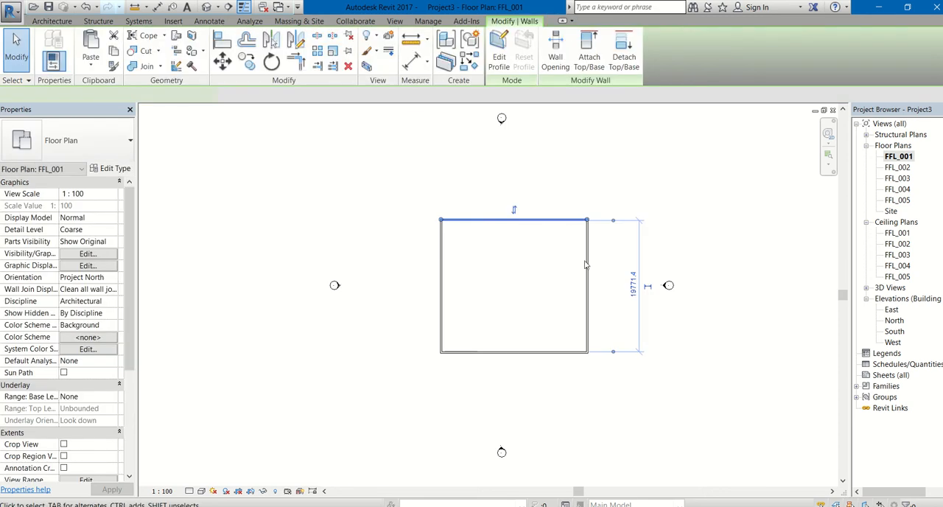
left_click(633, 284)
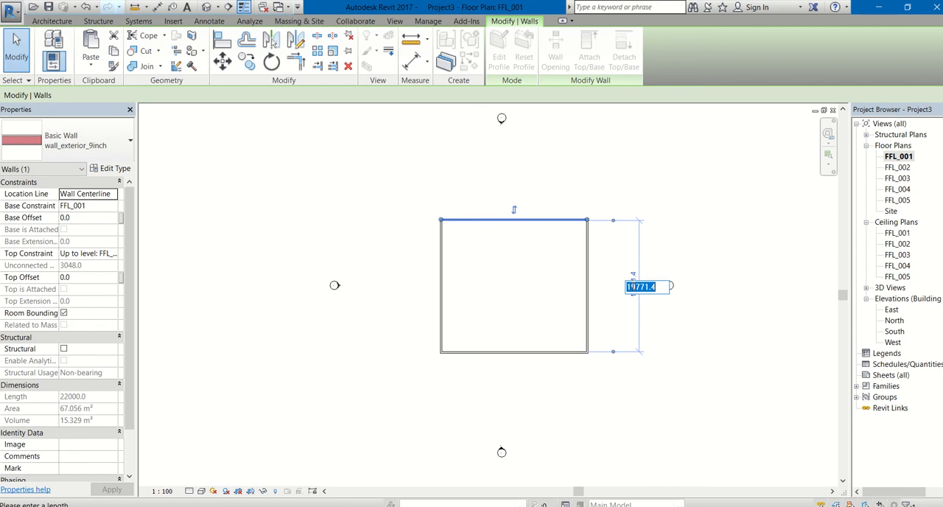
type("35'")
key("Return")
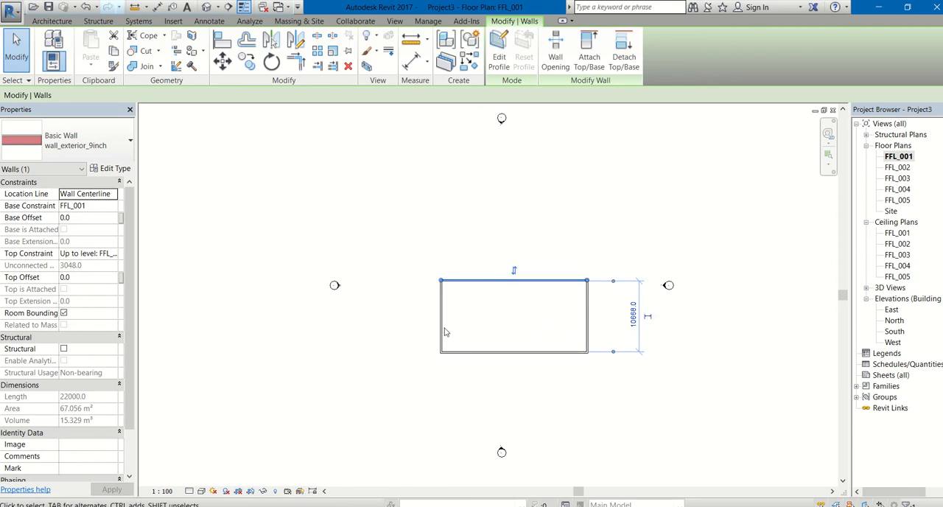
Step: Set the distance between the west and east exterior walls to 34' by repositioning the west wall
left_click(443, 329)
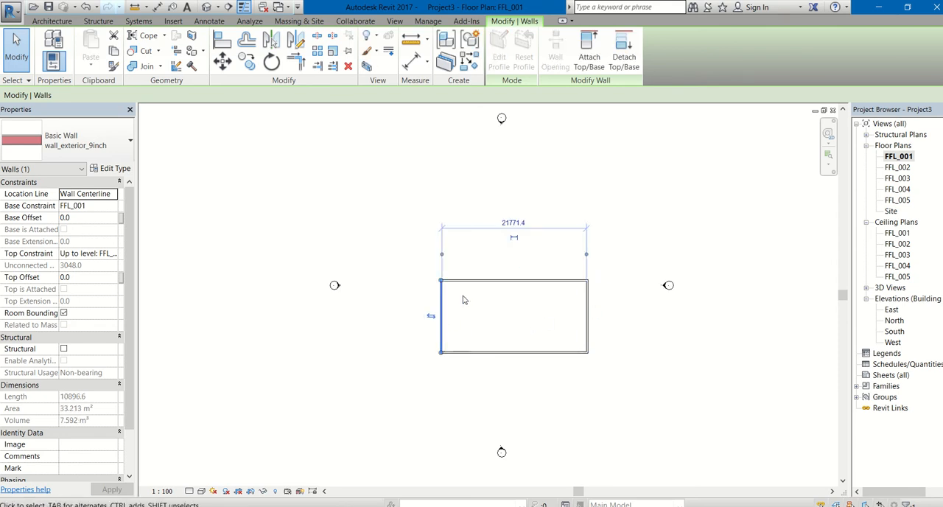
left_click(514, 221)
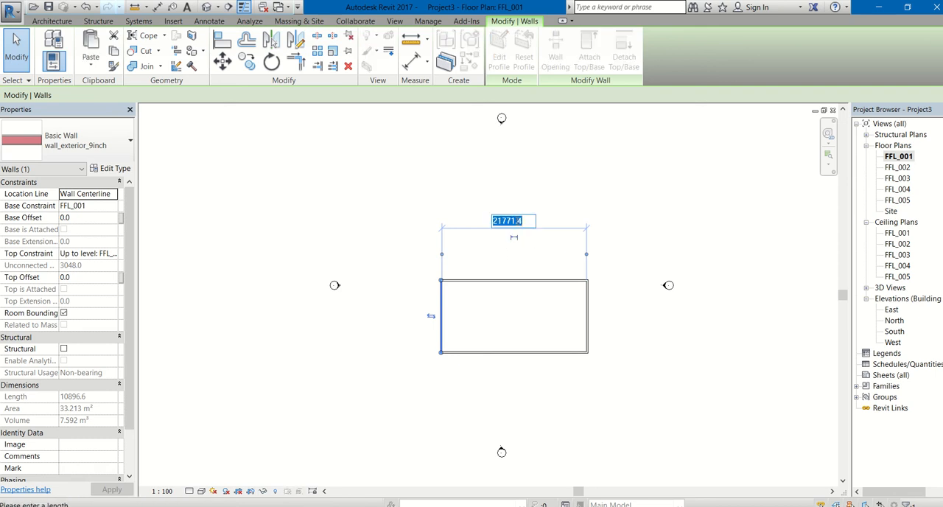
type("34'")
key("Return")
left_click(623, 388)
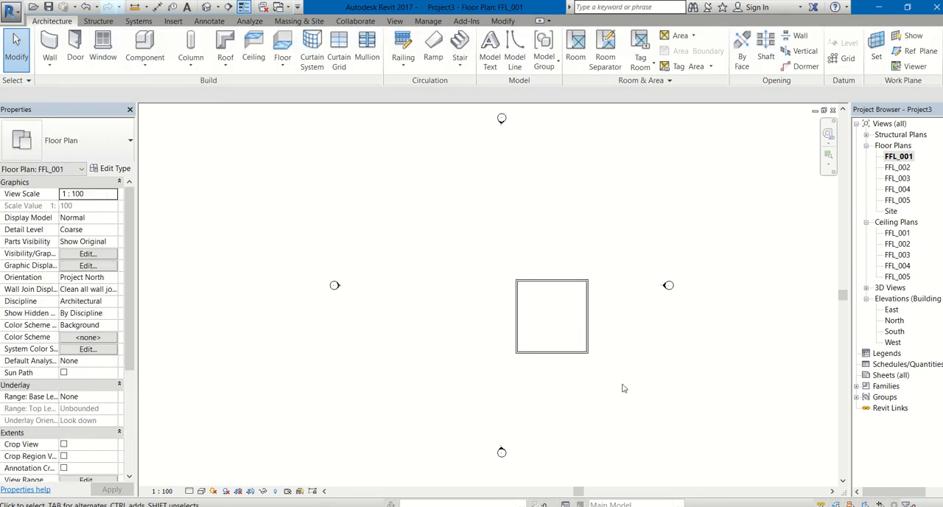
Step: Move all four exterior walls together up and left so the building sits roughly centred between the elevation markers
left_click_drag(623, 388, 491, 285)
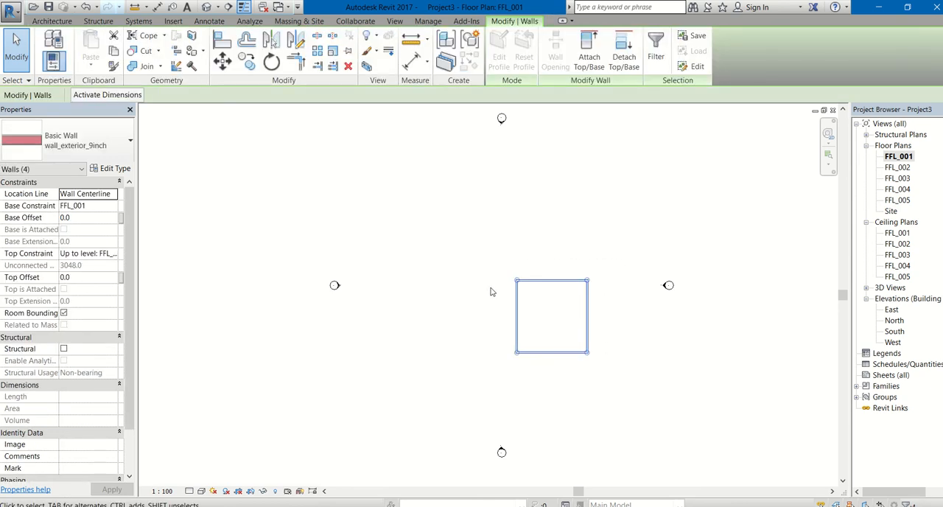
key("Left")
key("Left")
key("Left")
key("Left")
key("Left")
key("Up")
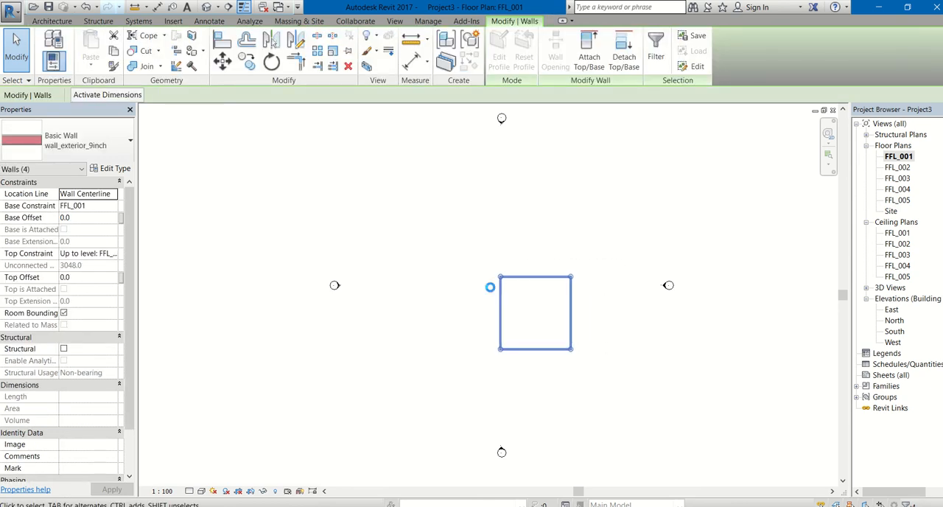
key("Up")
key("Up")
key("Up")
key("Left")
key("Left")
key("Left")
key("Left")
key("Left")
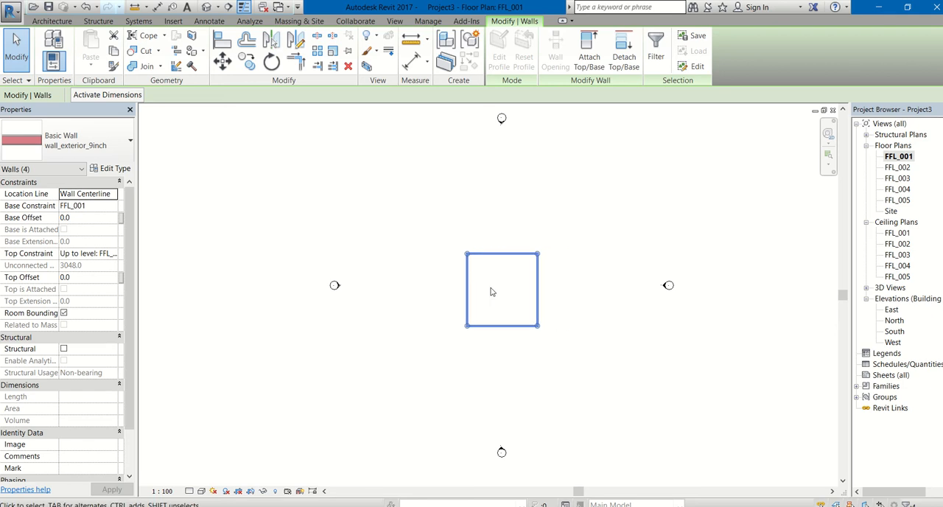
key("Left")
key("Left")
key("Left")
key("Up")
key("Up")
left_click(491, 362)
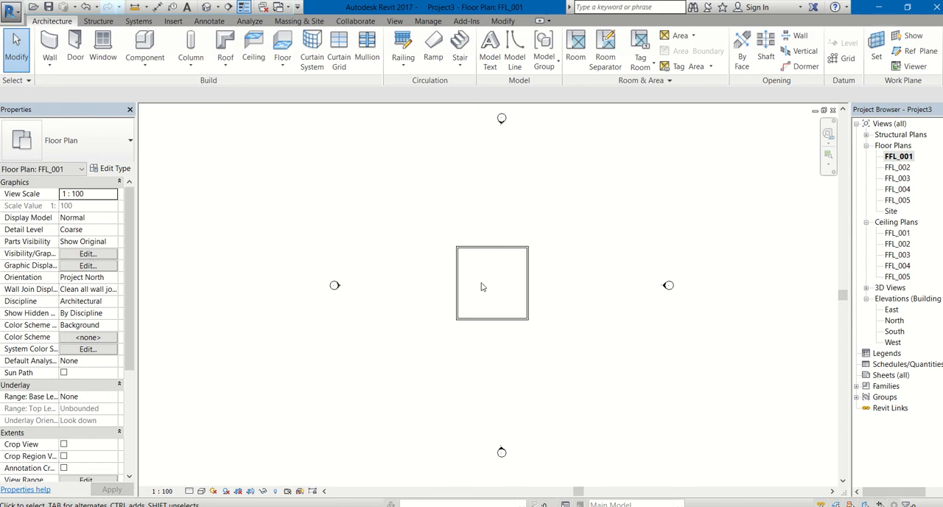
Step: Draw Interior - 79mm Partition (1-hr) walls enclosing the northwest room, from the north wall's midpoint about 4200 mm down and across to the west wall
scroll(481, 287, "up", 5)
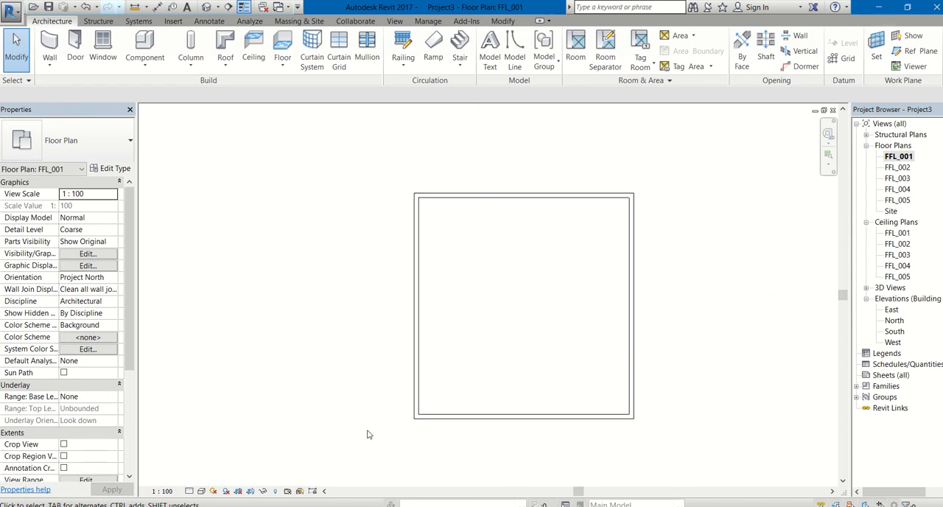
left_click(50, 46)
left_click(76, 142)
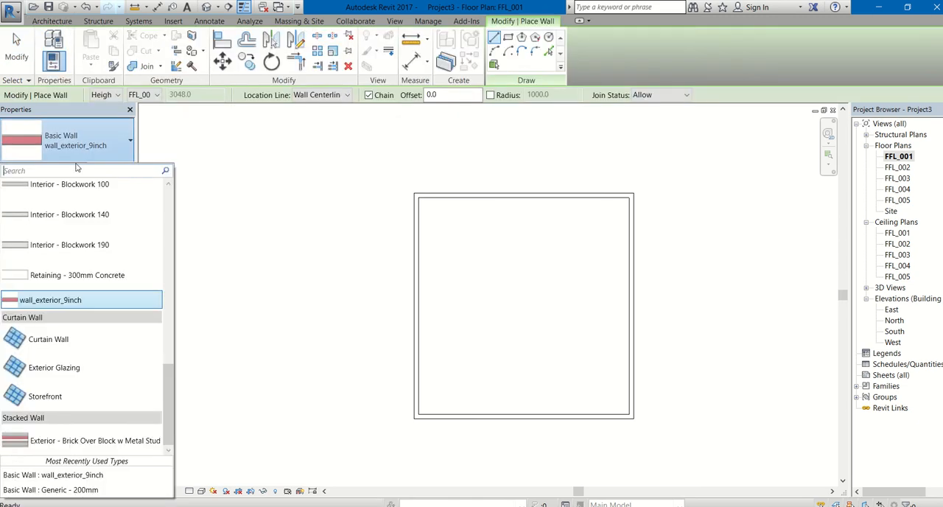
scroll(66, 274, "up", 4)
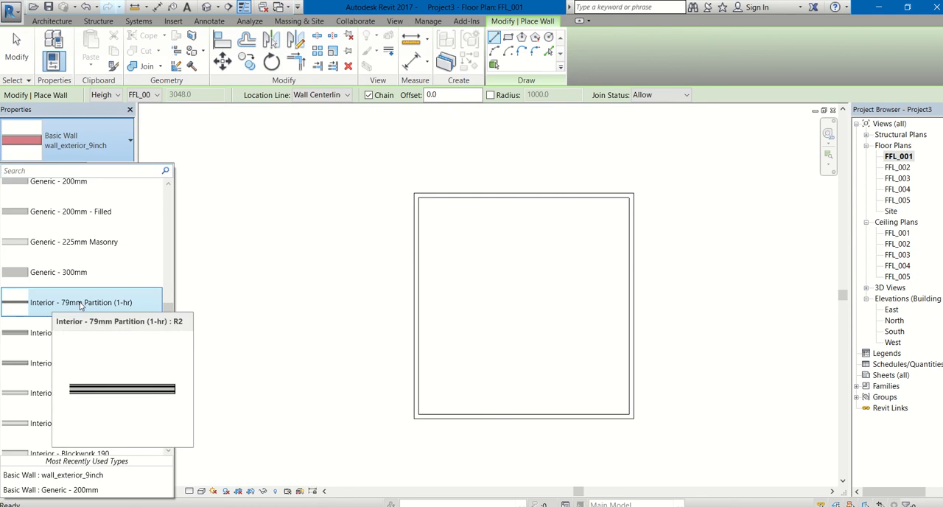
left_click(80, 302)
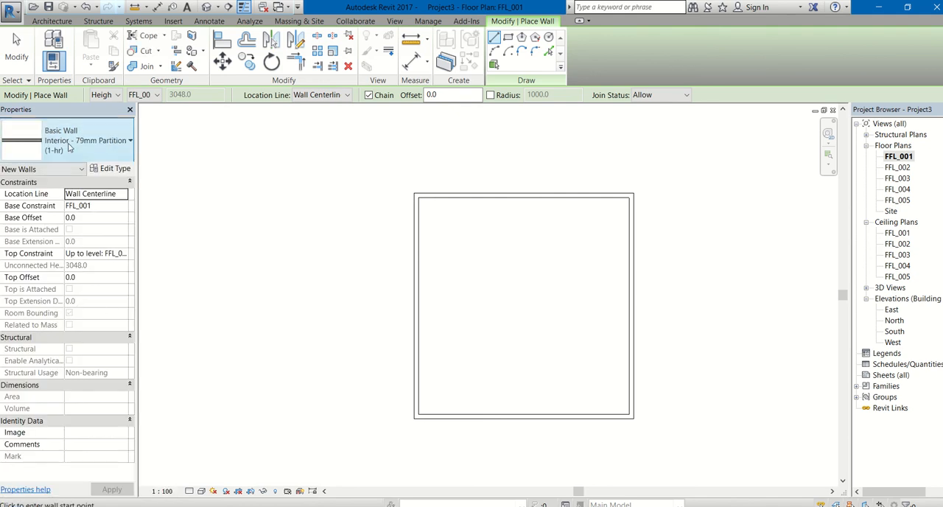
left_click(524, 195)
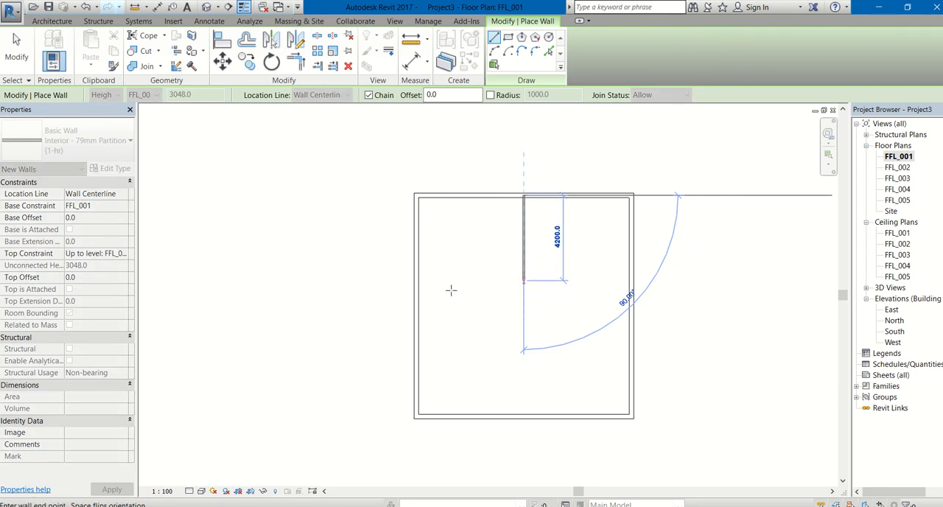
left_click(419, 281)
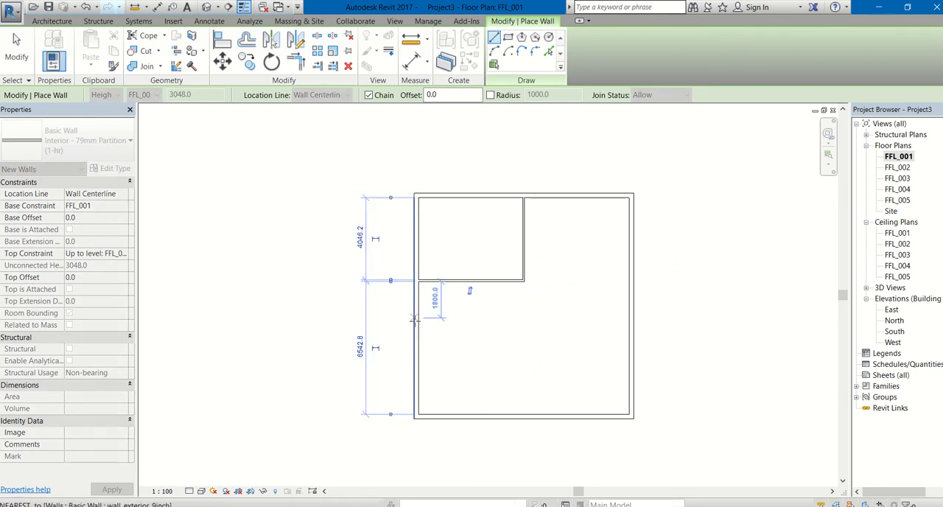
Step: Enclose the southwest room with partitions, starting on the west wall about 1800 mm below the northwest room and turning down to the south wall
left_click(417, 318)
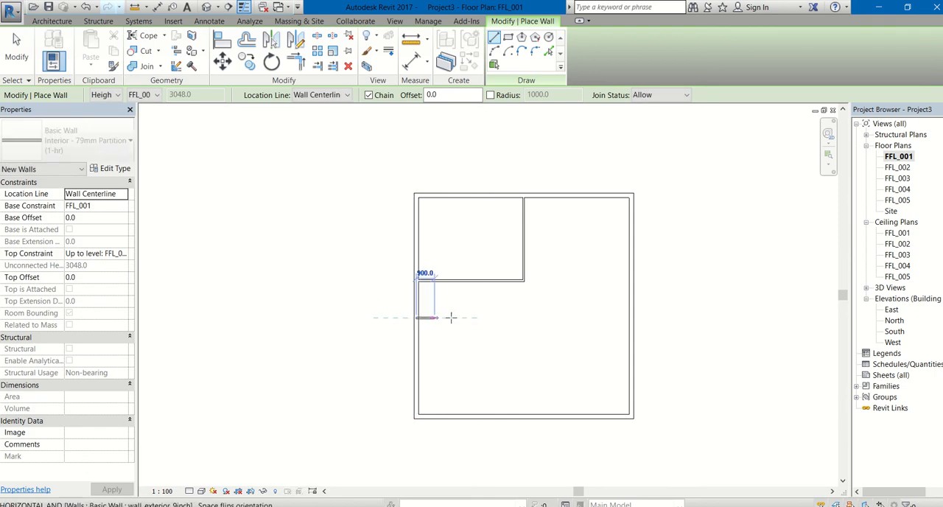
left_click(523, 317)
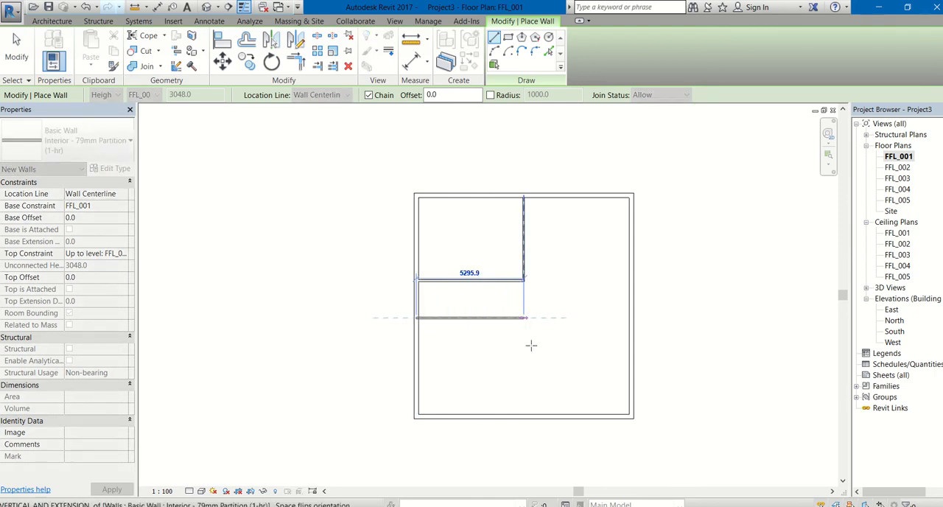
left_click(523, 417)
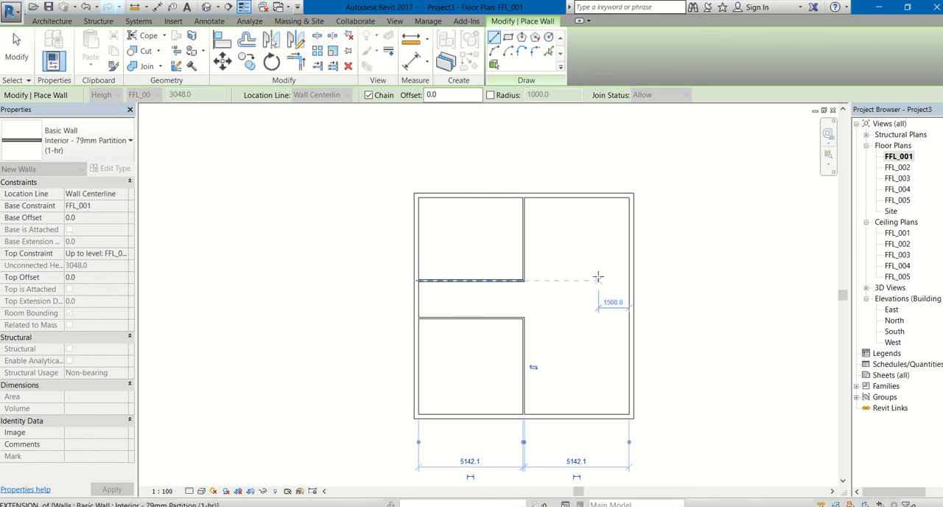
Step: Draw two parallel partition stubs about 2100 mm long inward from the east wall, the upper aligned with the northwest room's south partition
left_click(631, 280)
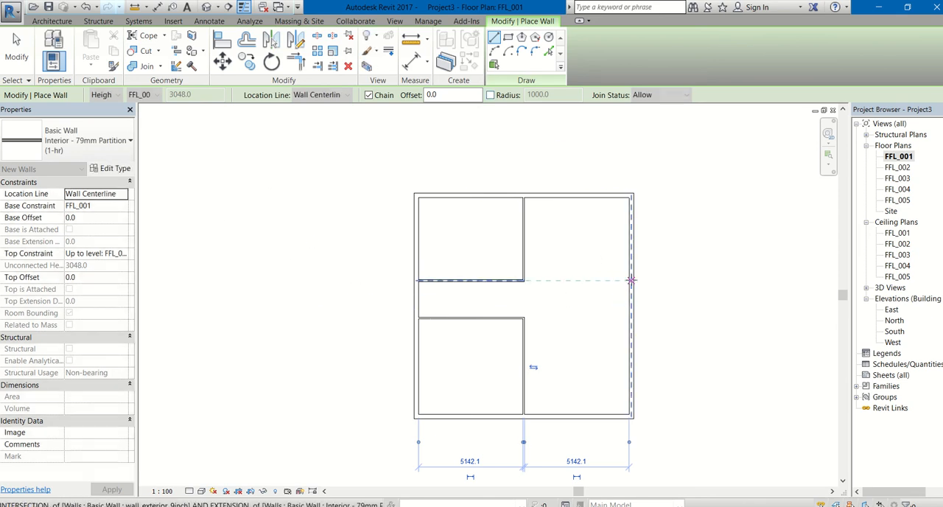
left_click(589, 280)
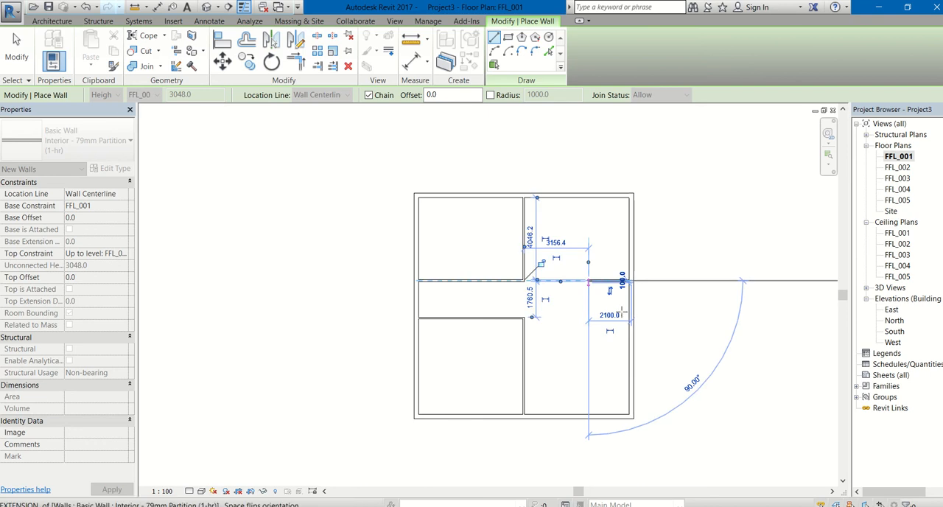
key("Escape")
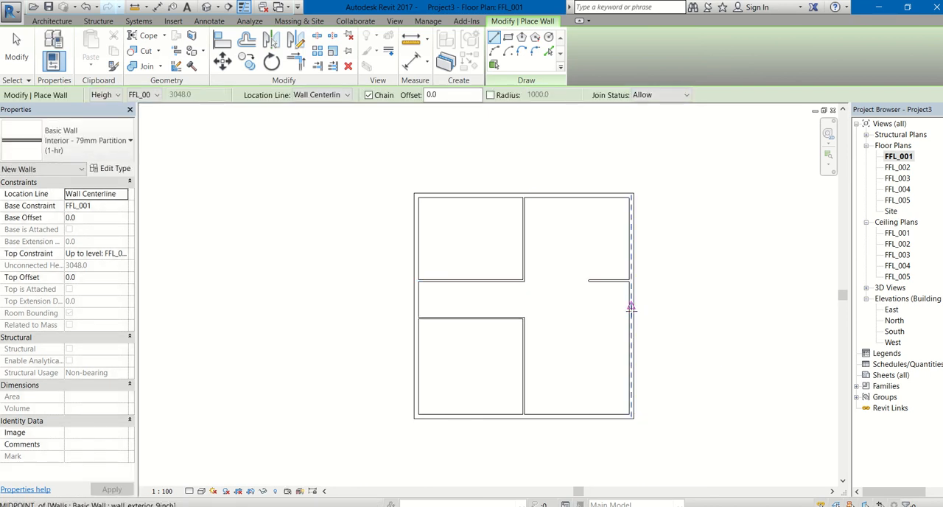
left_click(631, 315)
left_click(589, 307)
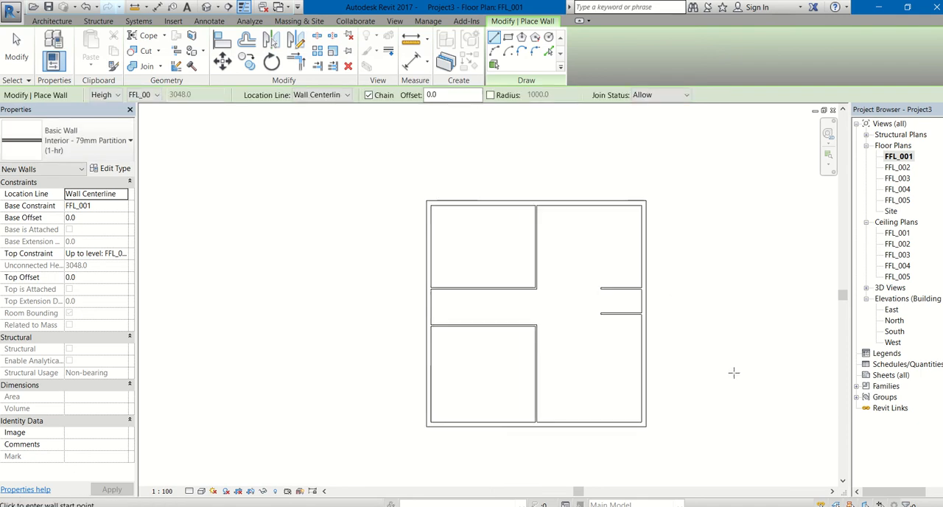
Step: Draw a vertical partition about 6040 mm long near the west wall, from the southwest room's upper partition to the north exterior wall
middle_click_drag(735, 373, 652, 348)
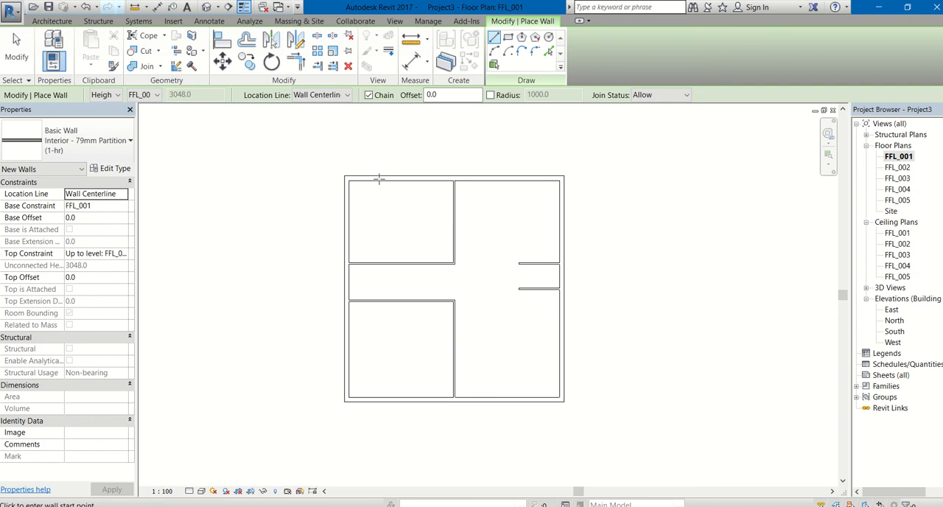
scroll(337, 272, "up", 3)
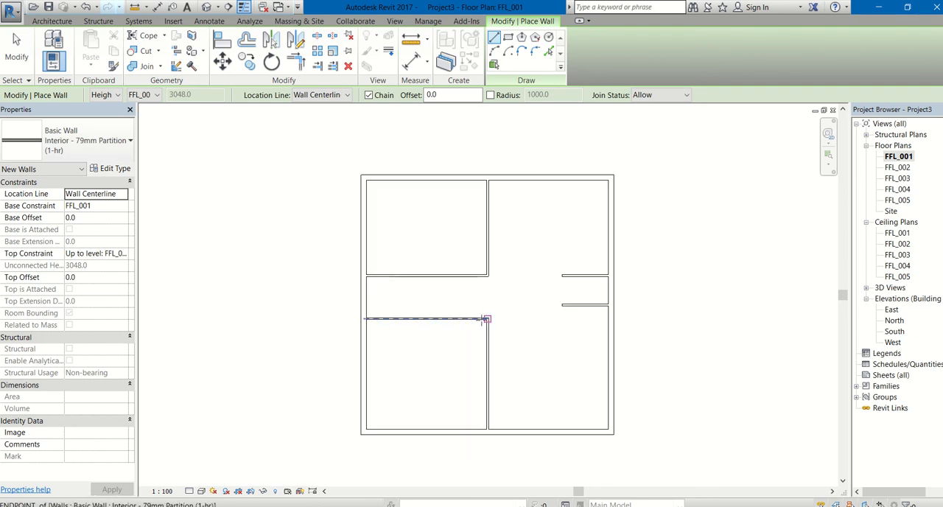
left_click(485, 319)
left_click(364, 319)
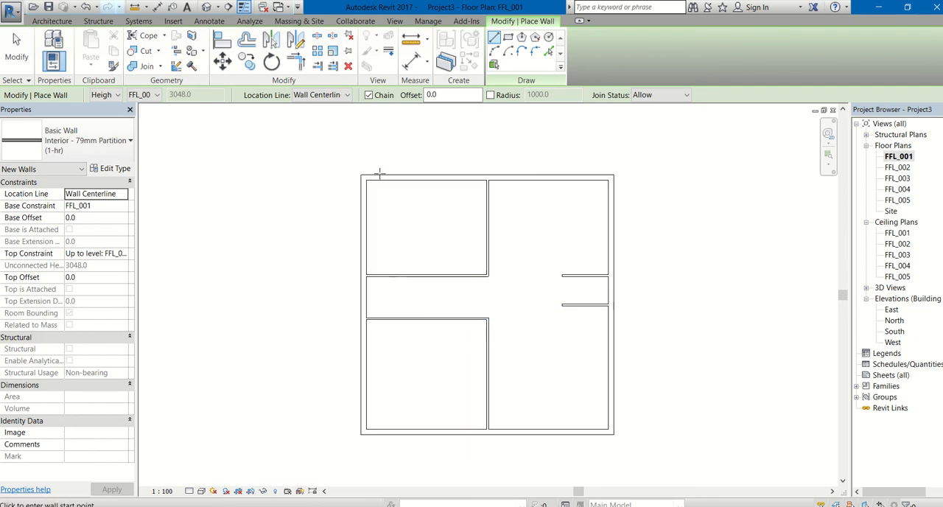
left_click(405, 319)
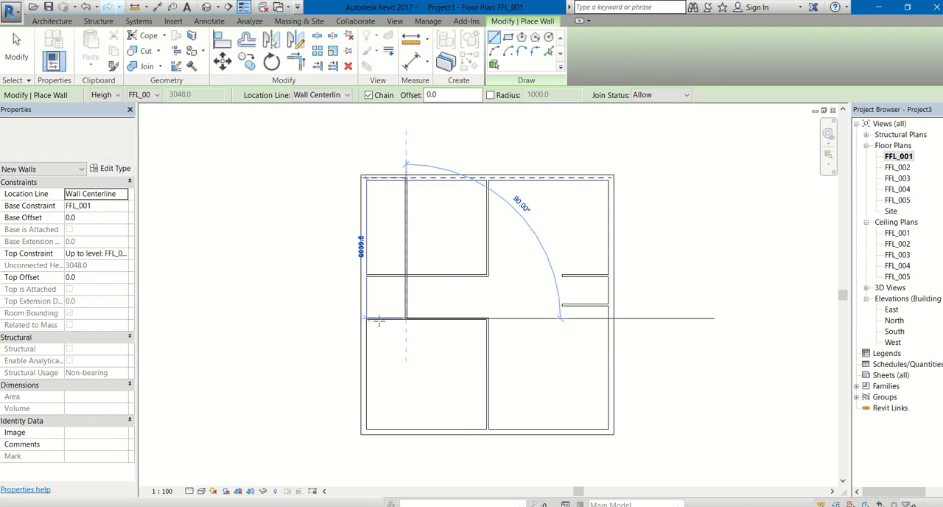
left_click(406, 179)
key("Escape")
key("Escape")
Step: Shorten the northwest room's south partition so its west end stops at the long vertical partition
scroll(382, 284, "up", 1)
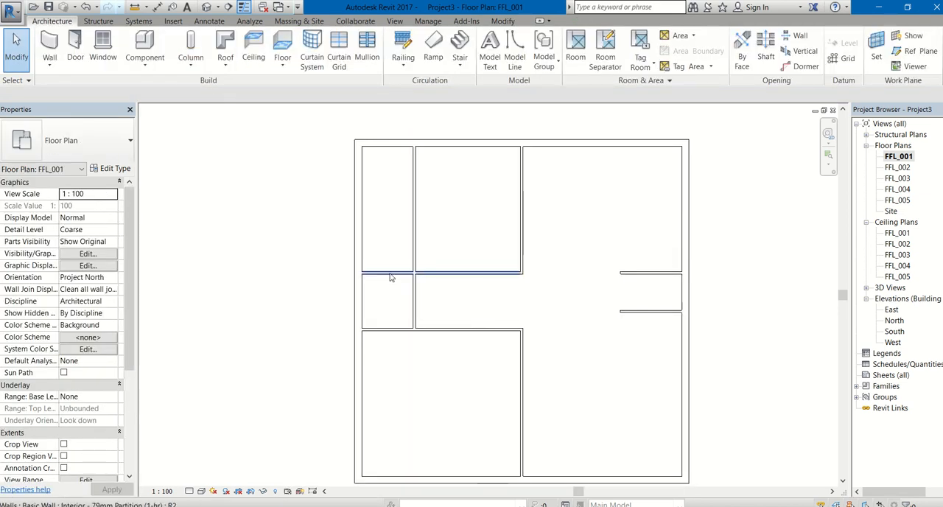
left_click(390, 275)
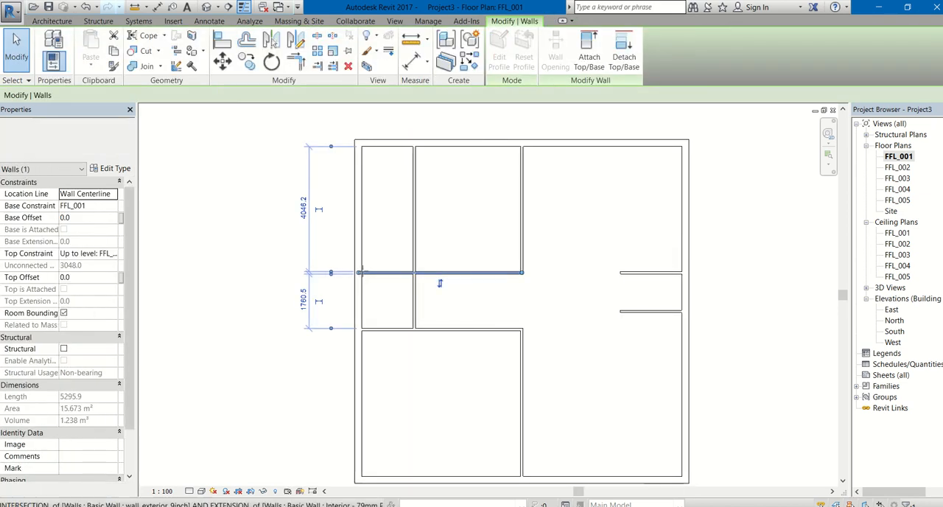
left_click_drag(360, 273, 412, 271)
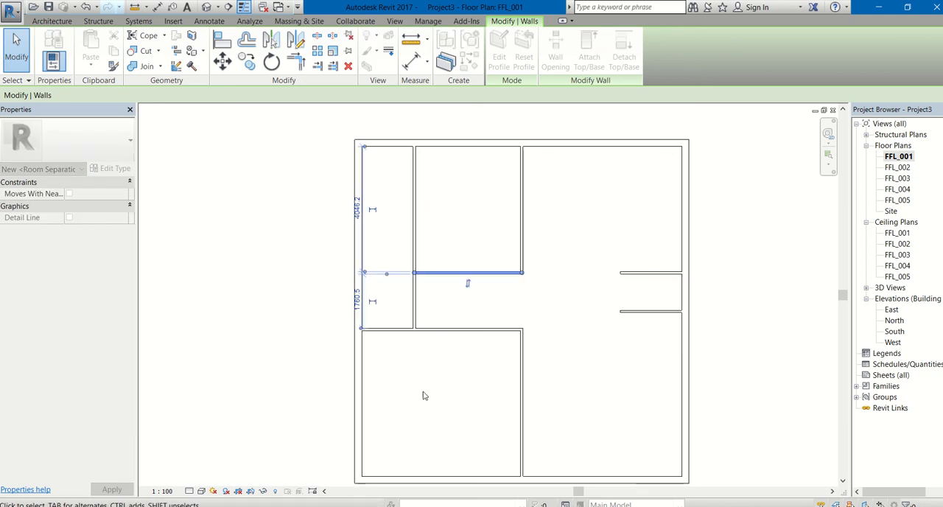
key("Escape")
Step: Draw a vertical partition about 1840 mm long across the corridor, midway along the northwest room's south partition
scroll(413, 278, "up", 1)
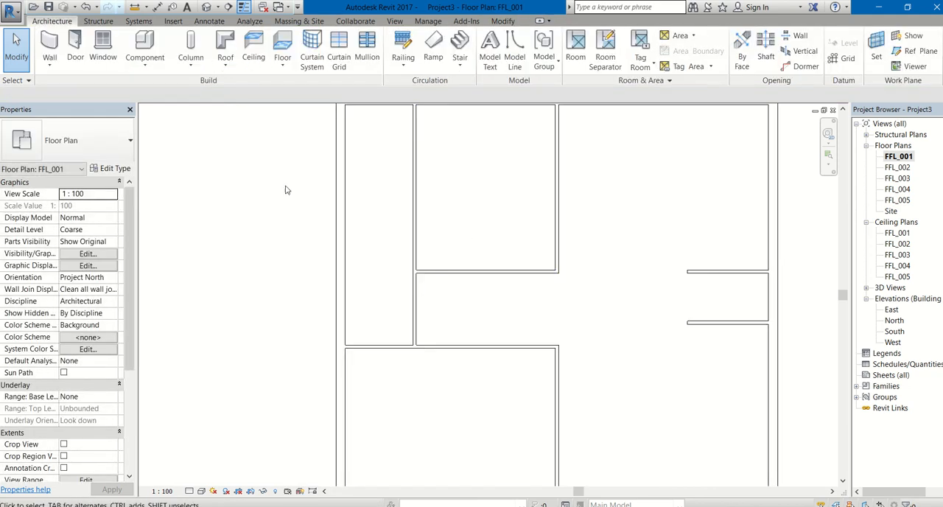
left_click(50, 44)
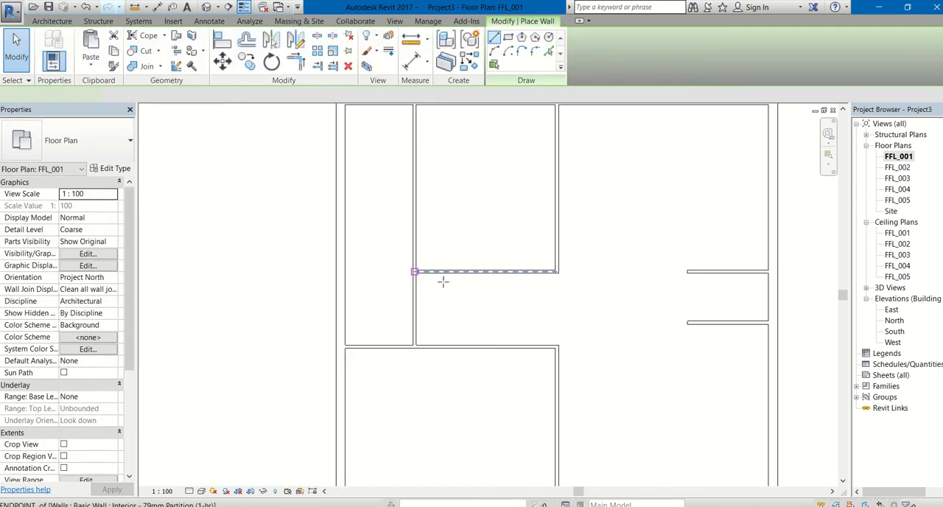
left_click(486, 272)
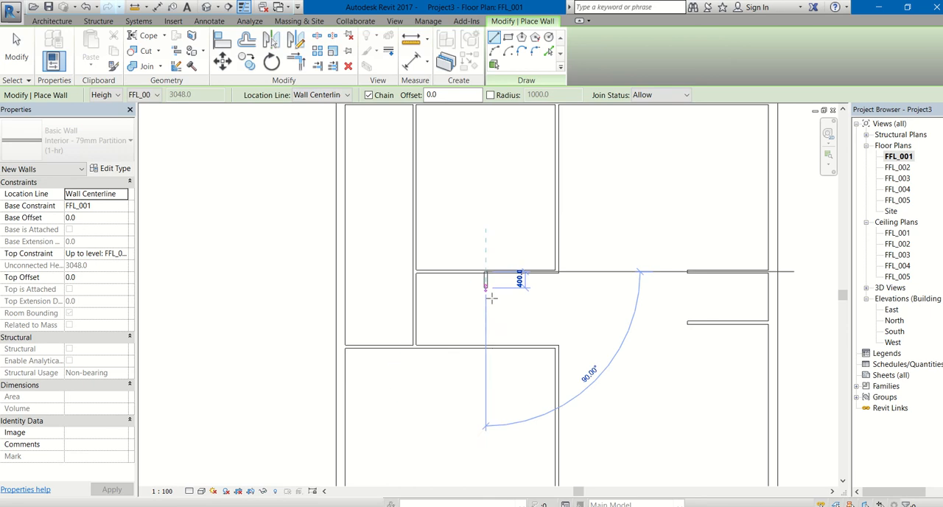
left_click(485, 346)
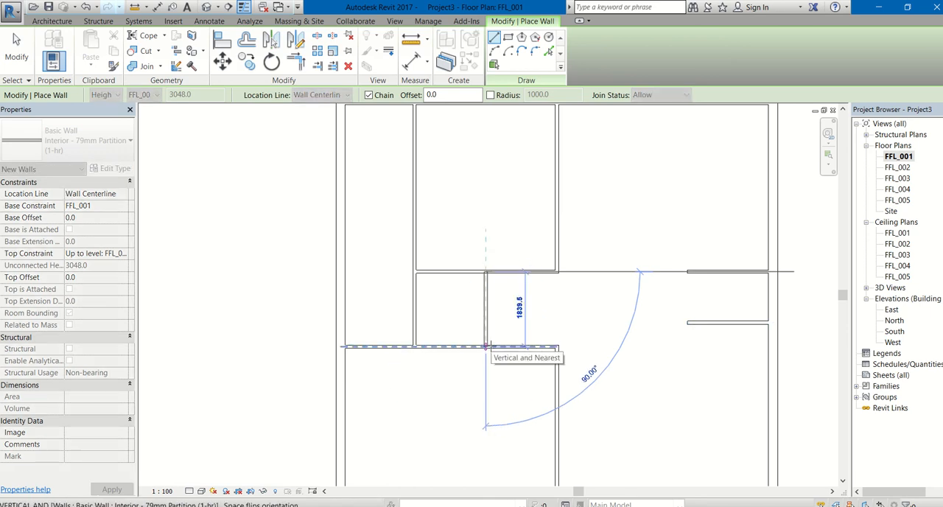
key("Escape")
scroll(485, 376, "down", 3)
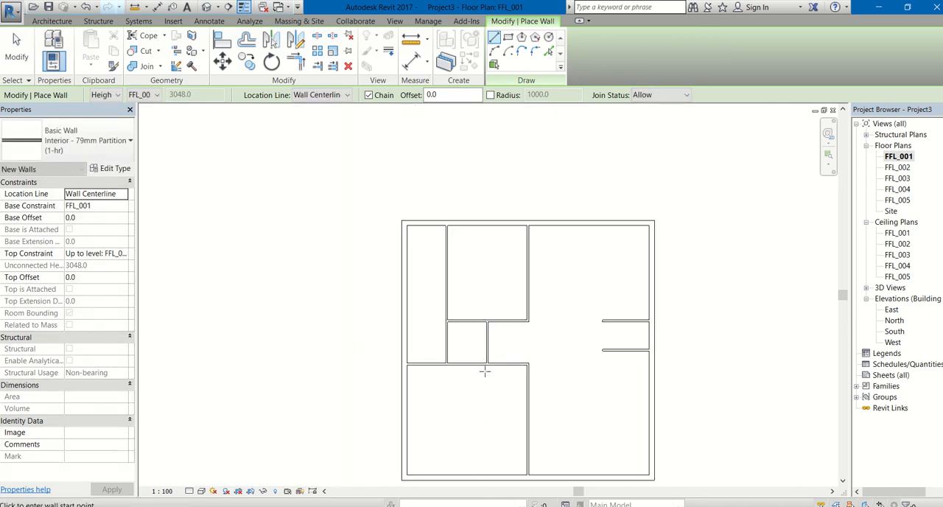
Step: Draw a horizontal partition across the narrow northwest strip, from the west wall to the long vertical partition, about 3107 mm south of the north wall
middle_click_drag(591, 266, 566, 227)
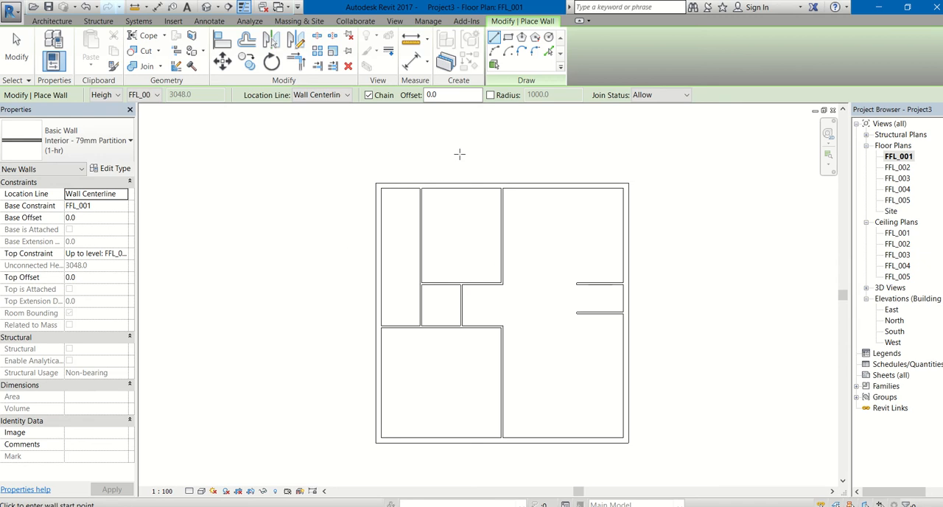
left_click(378, 262)
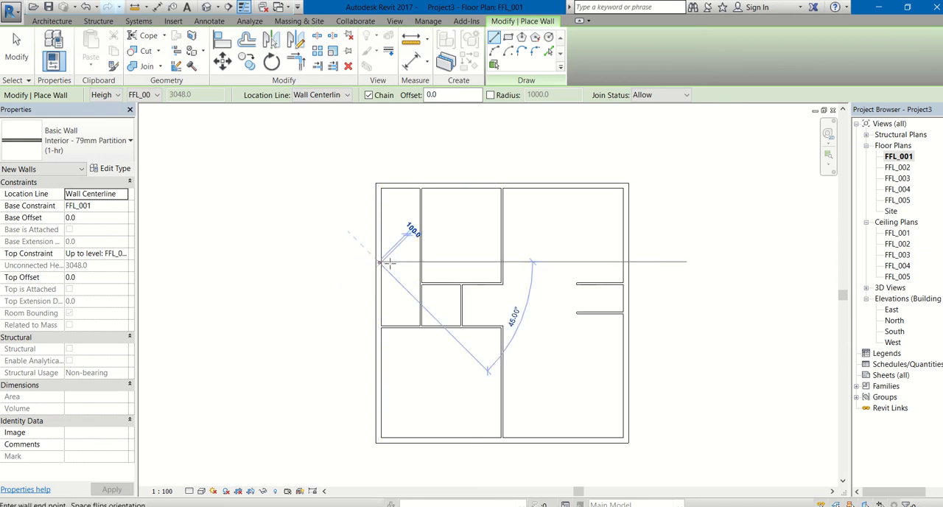
left_click(474, 262)
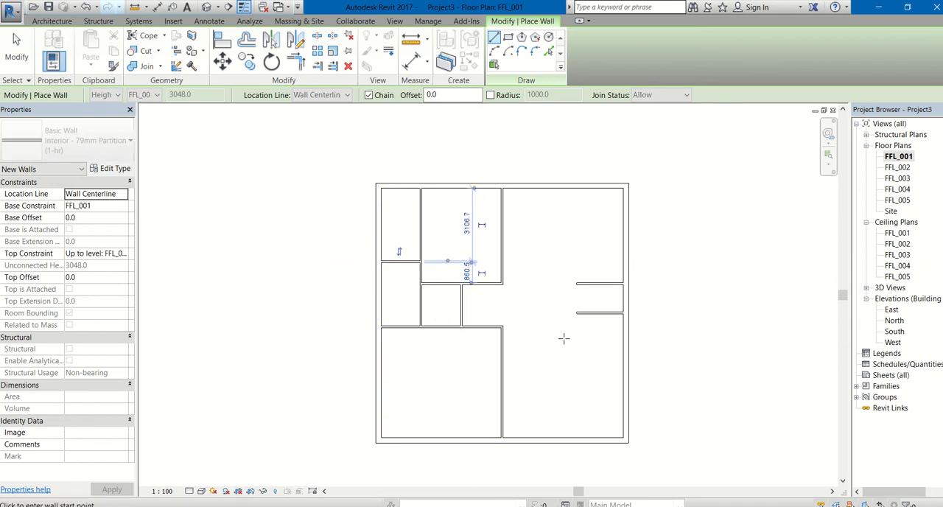
scroll(598, 372, "up", 1)
scroll(683, 277, "down", 2)
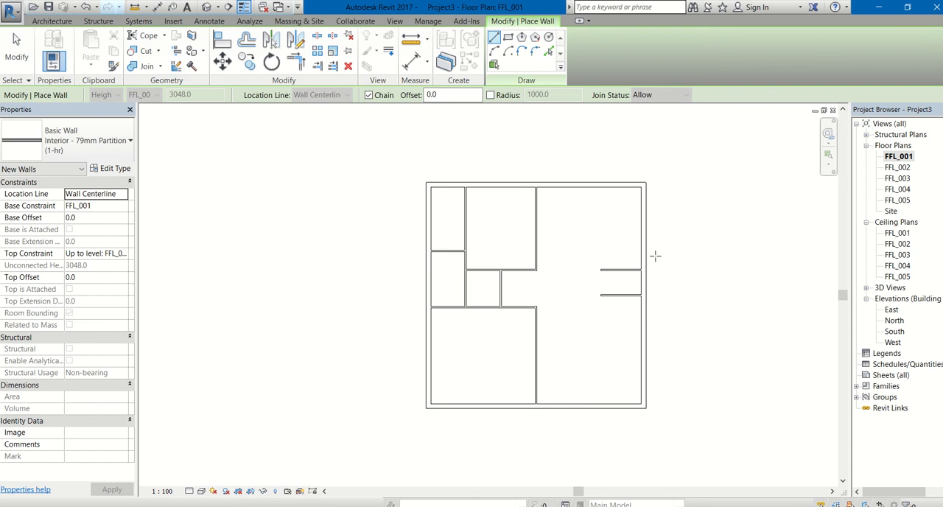
key("Escape")
key("Escape")
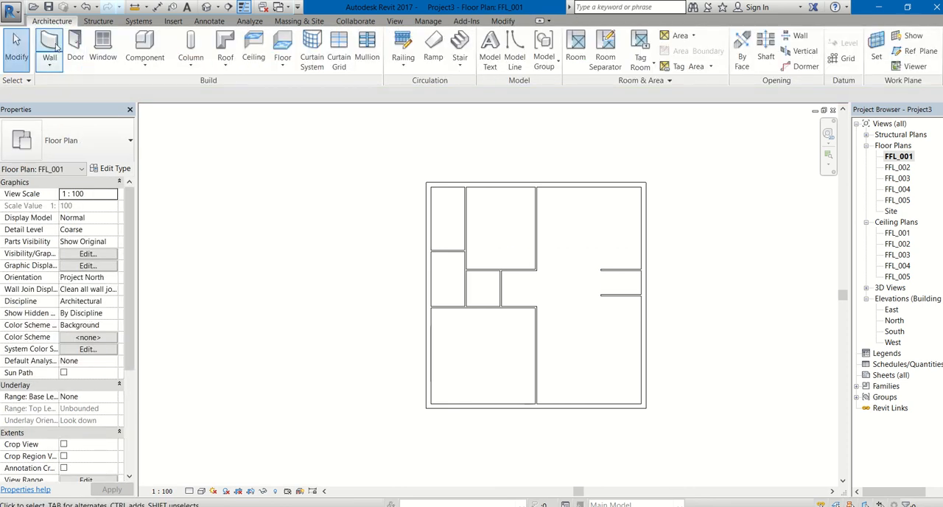
Step: Draw a short vertical partition joining the two parallel east stubs, about 1360 mm from the east wall
key("w")
key("a")
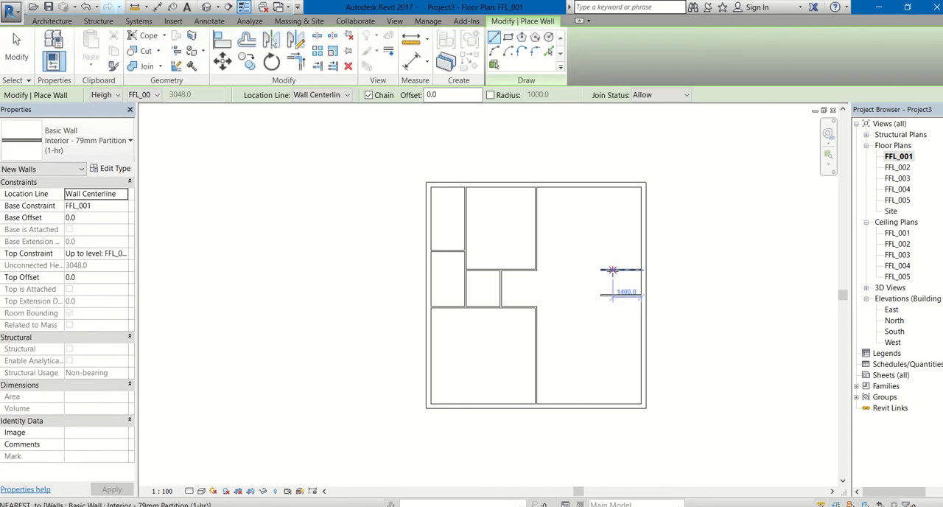
left_click(613, 270)
key("Escape")
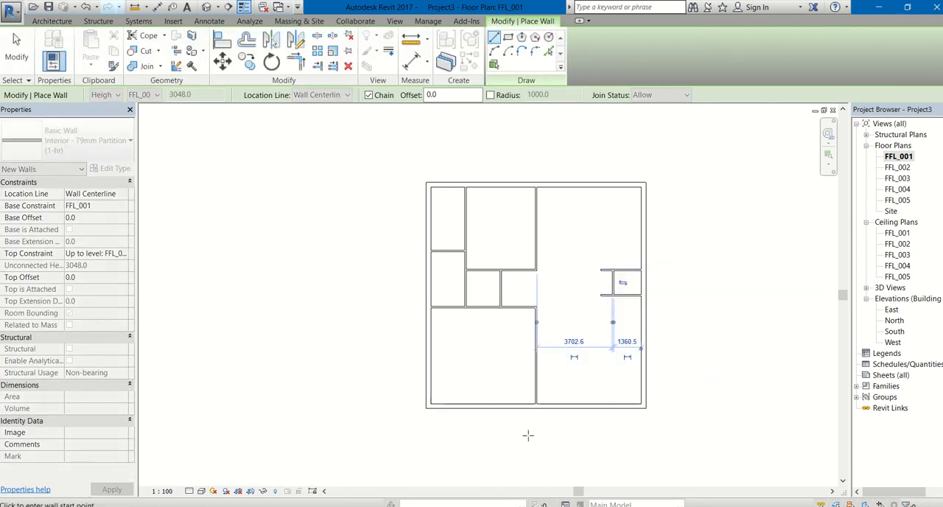
middle_click_drag(709, 282, 614, 253)
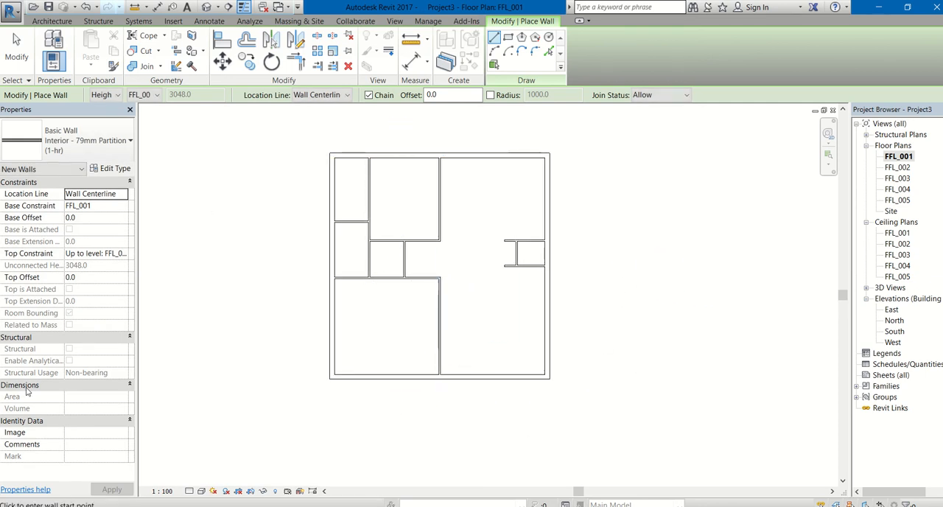
left_click(50, 21)
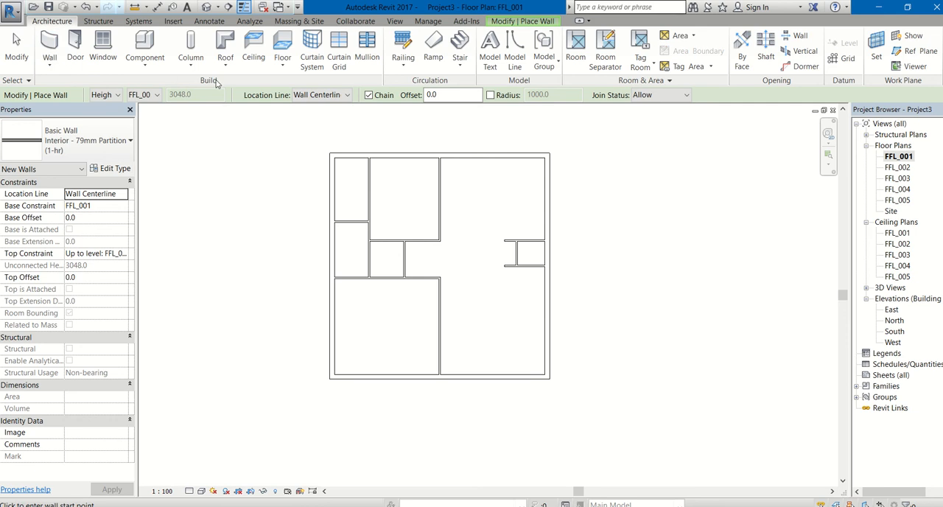
left_click(145, 68)
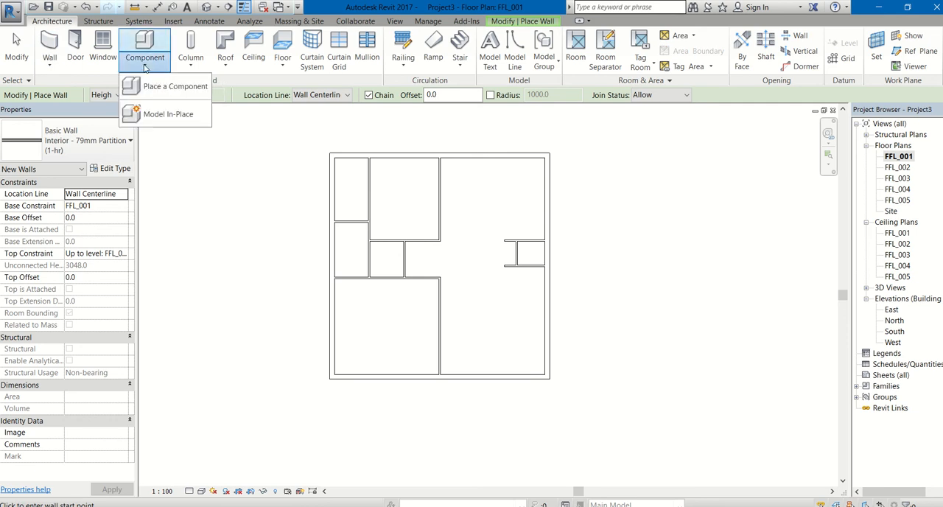
left_click(155, 87)
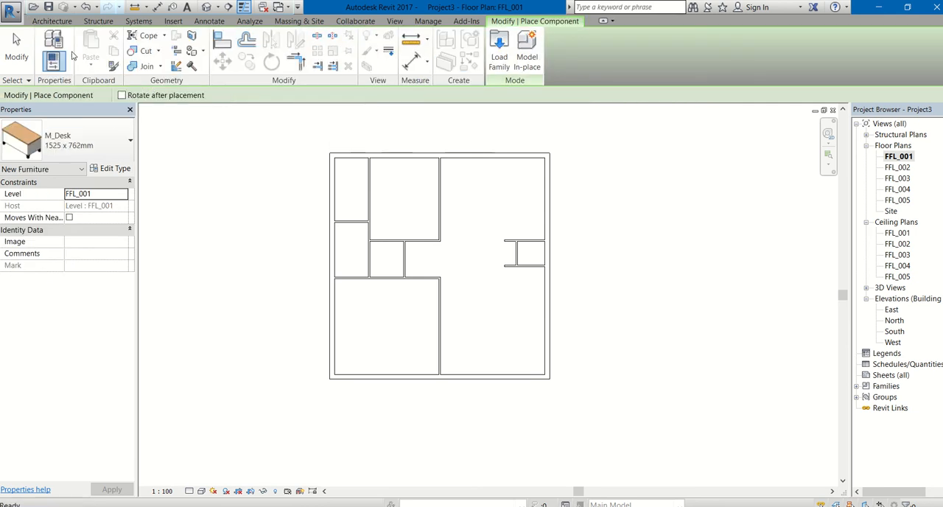
Step: Start placing a door and browse for a family to load in the Doors folder of the India library
left_click(53, 21)
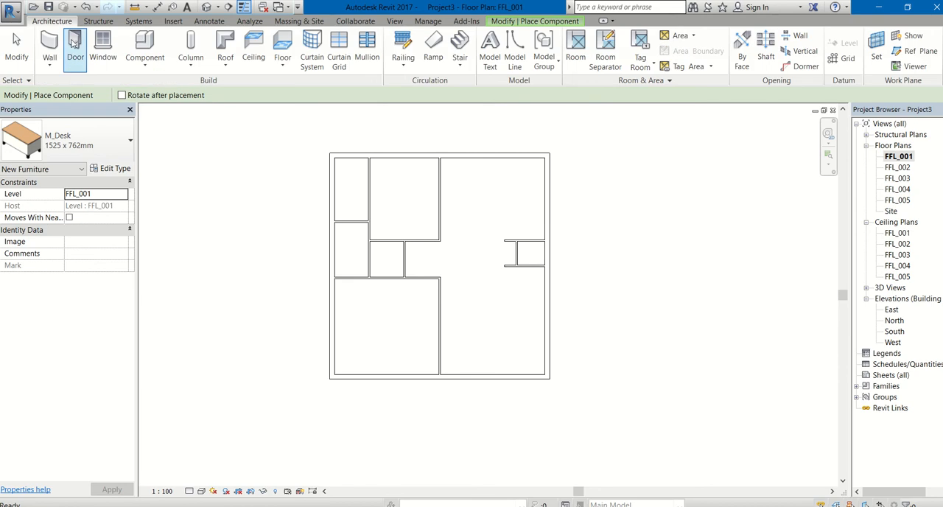
left_click(75, 44)
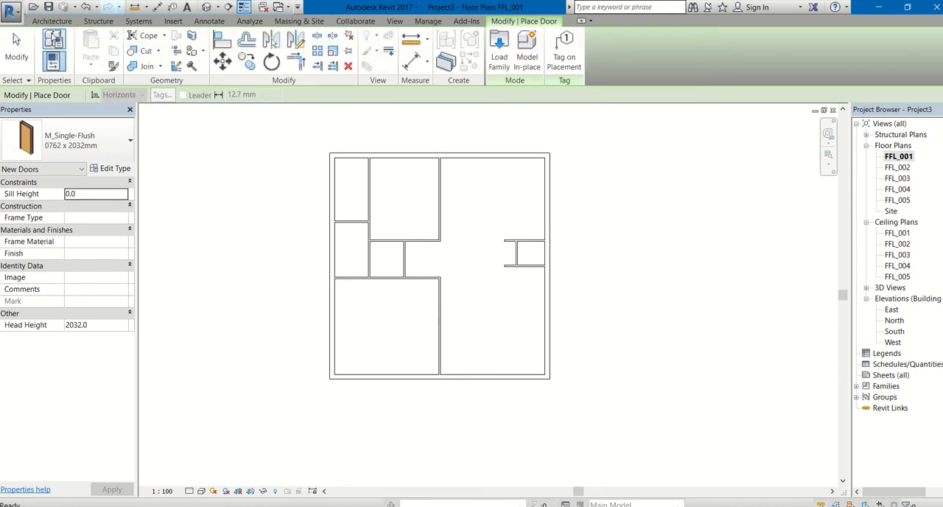
left_click(52, 22)
left_click(80, 54)
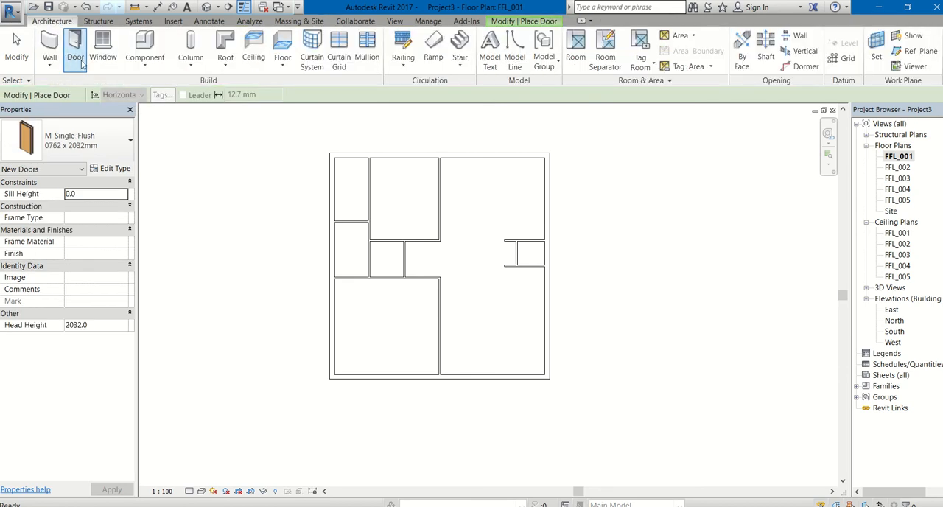
left_click(529, 22)
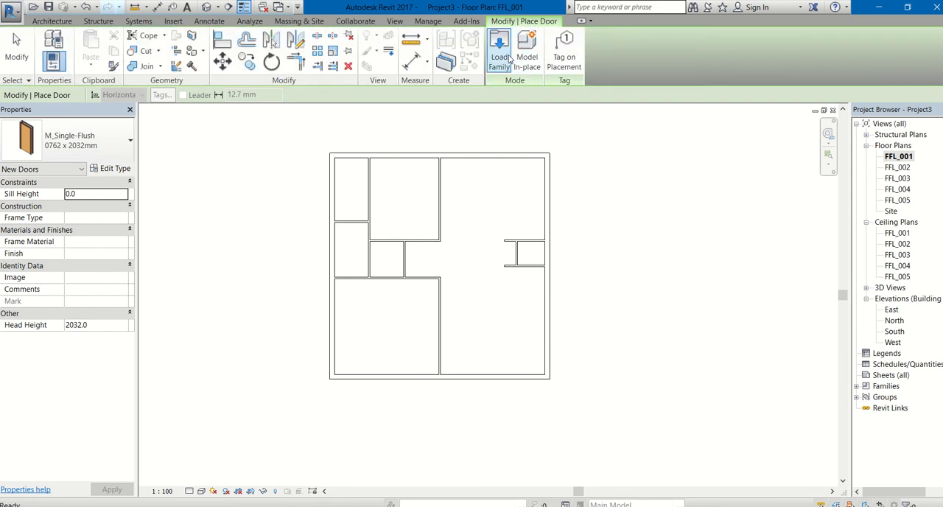
left_click(507, 61)
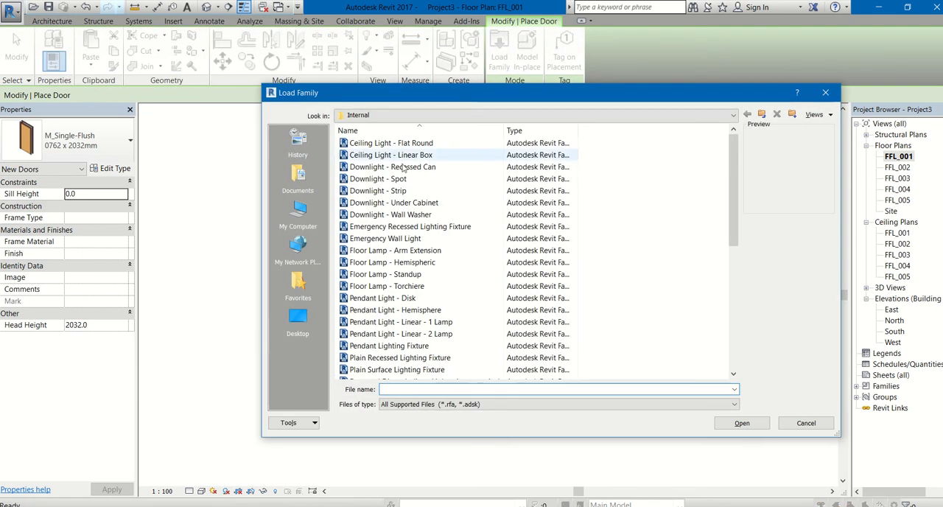
left_click(761, 114)
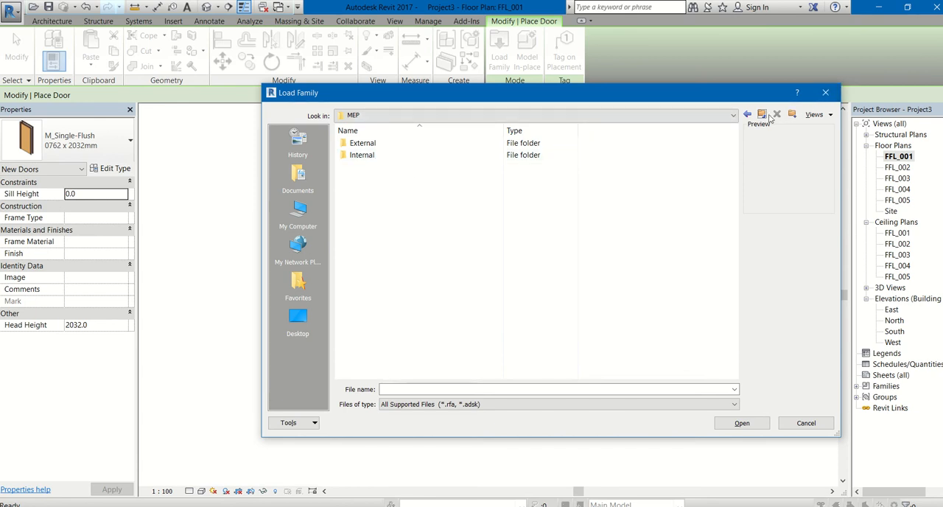
left_click(762, 115)
left_click(762, 114)
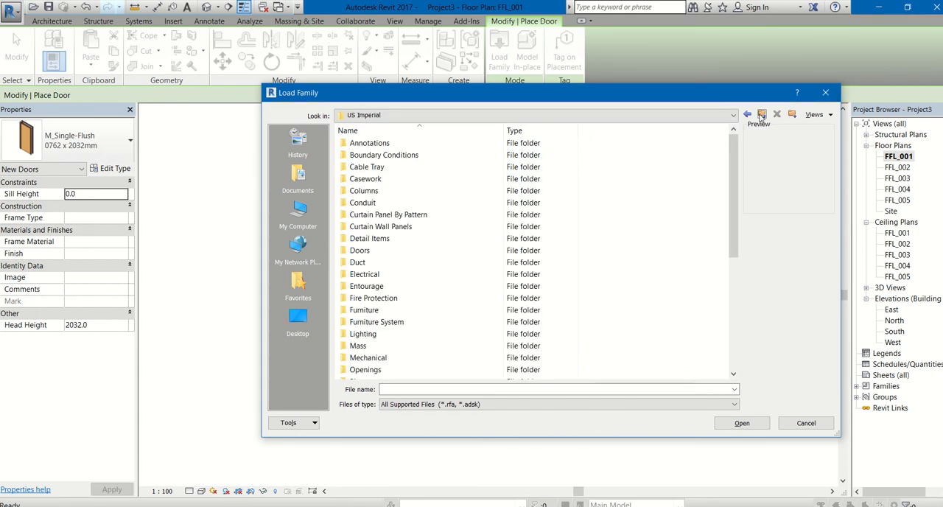
left_click(762, 115)
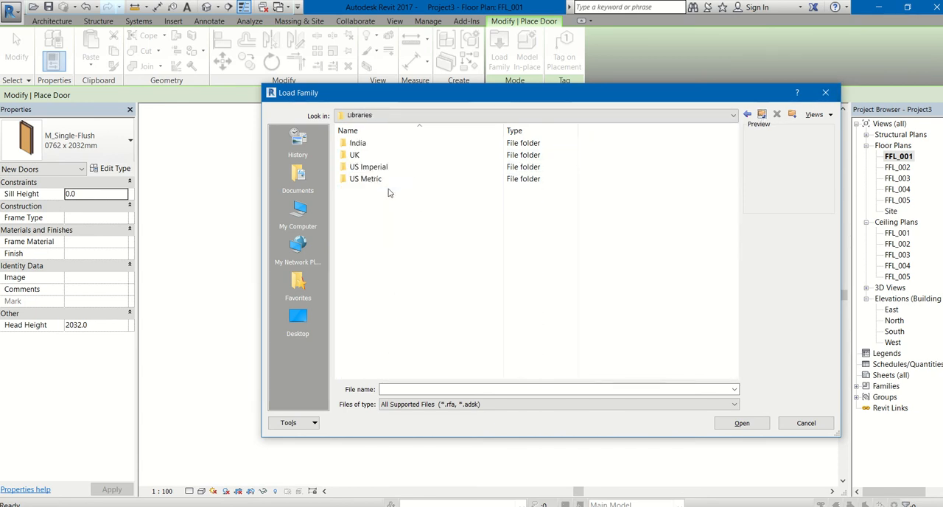
double_click(359, 144)
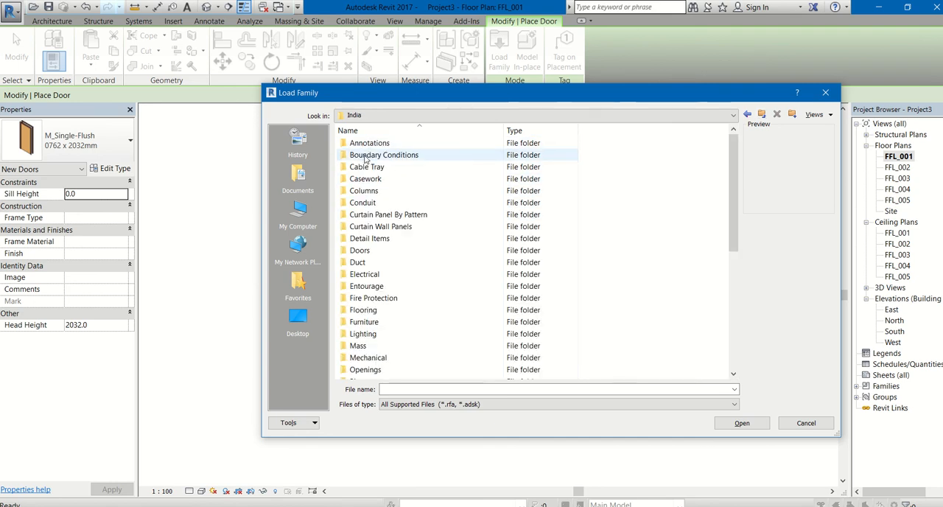
double_click(361, 250)
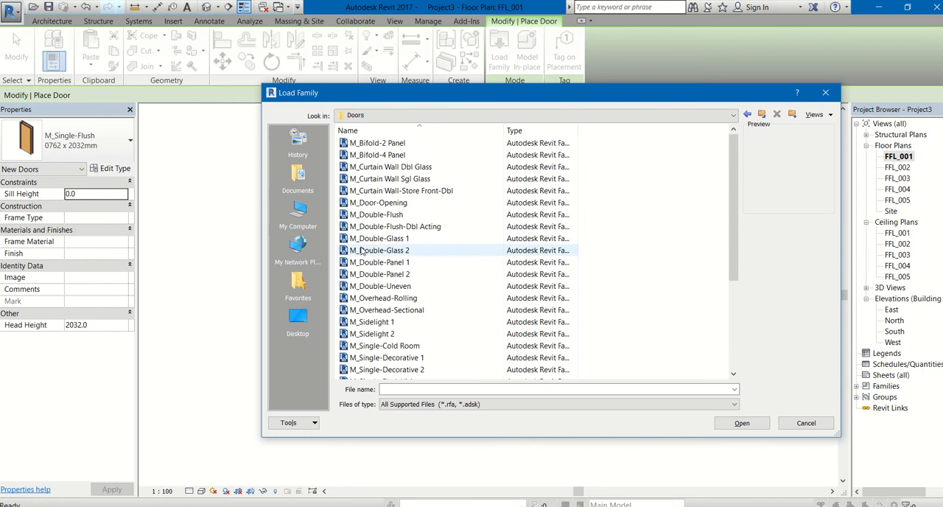
Step: Preview the available door families, including bifold, double-glass, sidelight and single-decorative designs
left_click(377, 144)
left_click(374, 155)
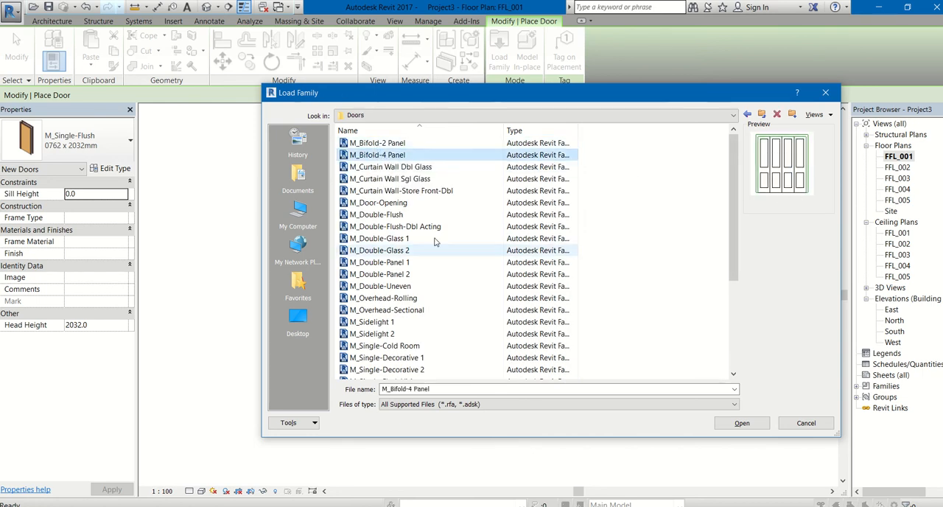
left_click(387, 251)
scroll(387, 258, "down", 4)
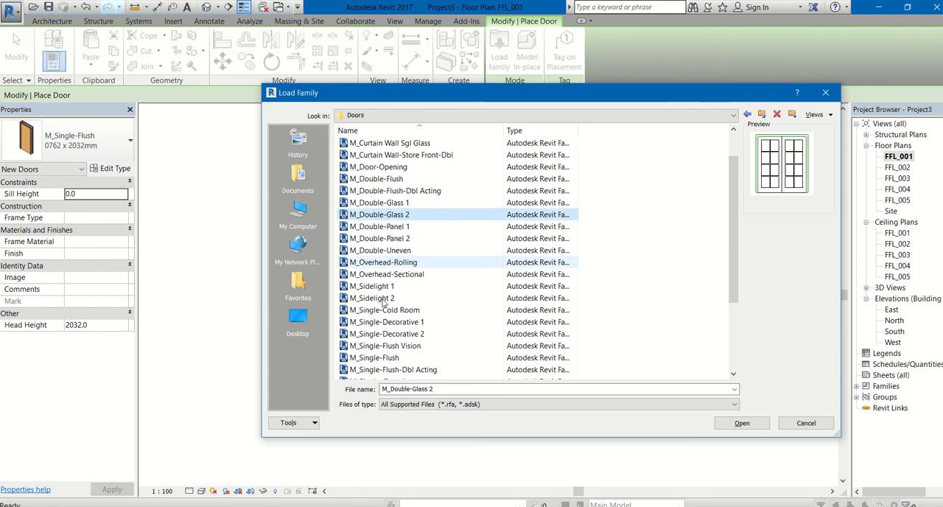
scroll(384, 311, "up", 4)
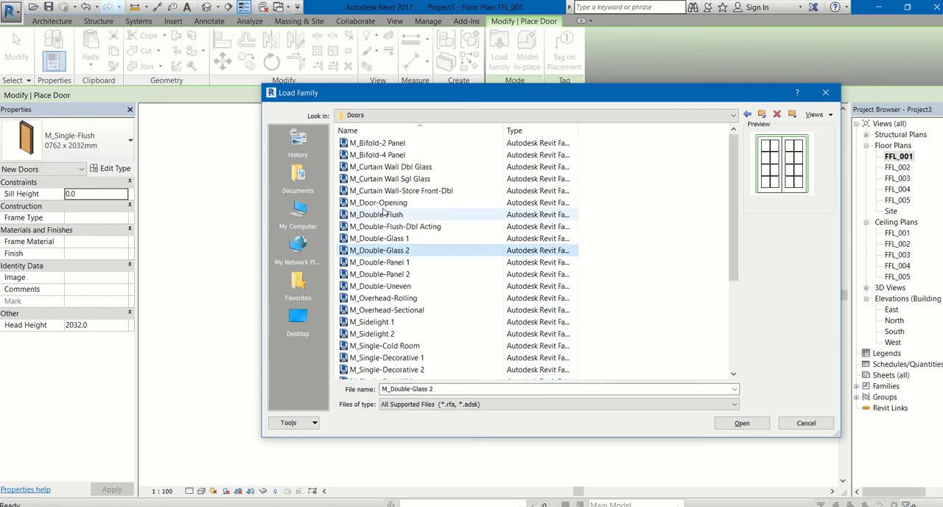
left_click(410, 238)
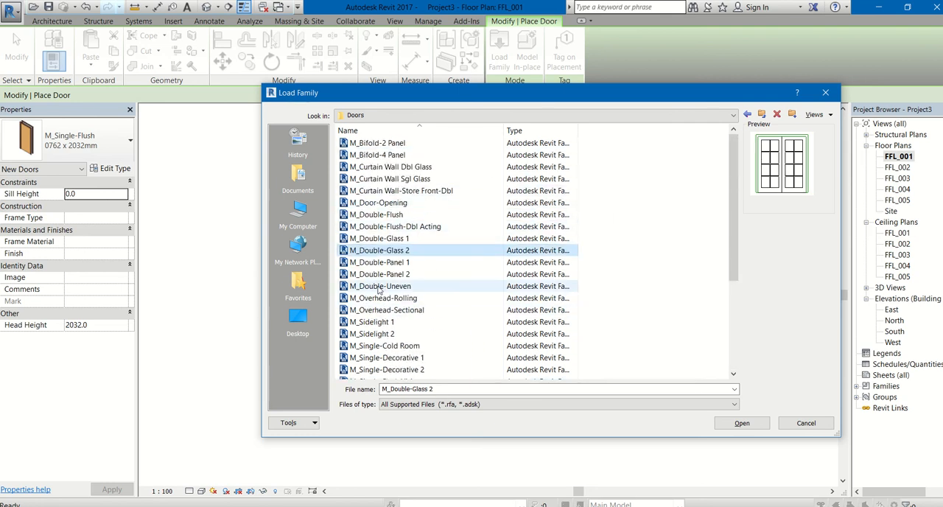
left_click(391, 286)
left_click(376, 310)
left_click(379, 334)
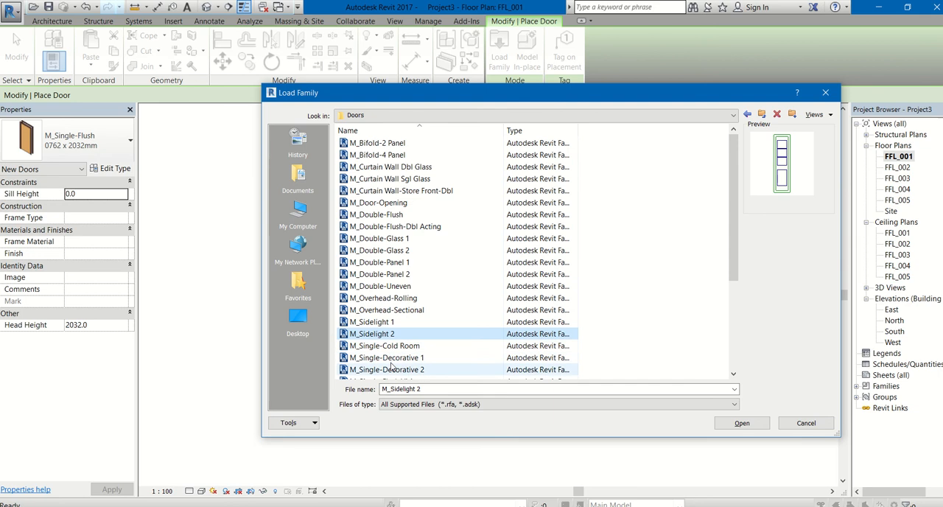
left_click(384, 345)
left_click(389, 358)
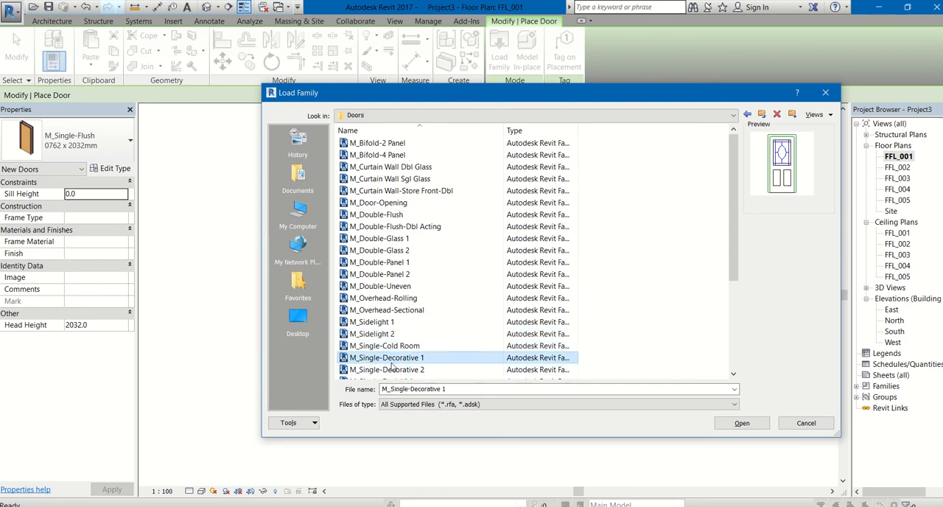
Step: Load the M_Single-Decorative 2 door family into the project
scroll(394, 372, "down", 1)
left_click(400, 336)
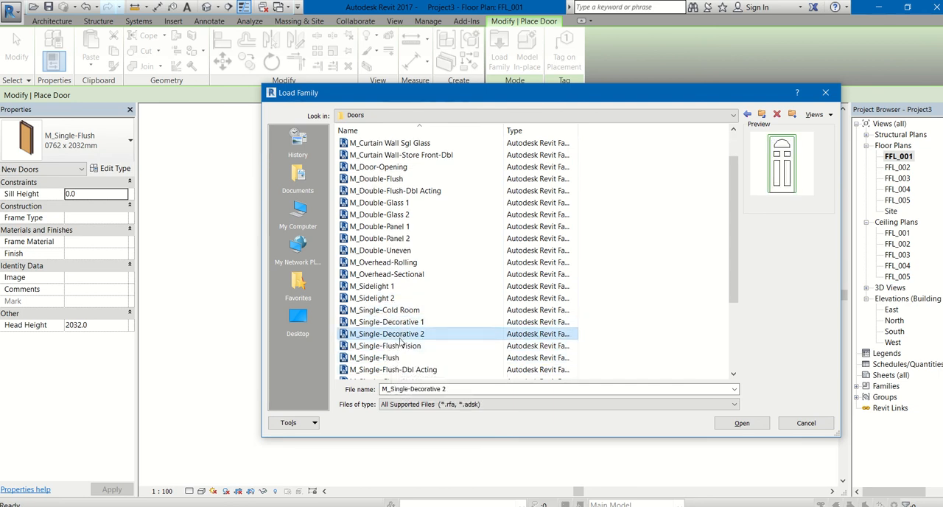
double_click(394, 335)
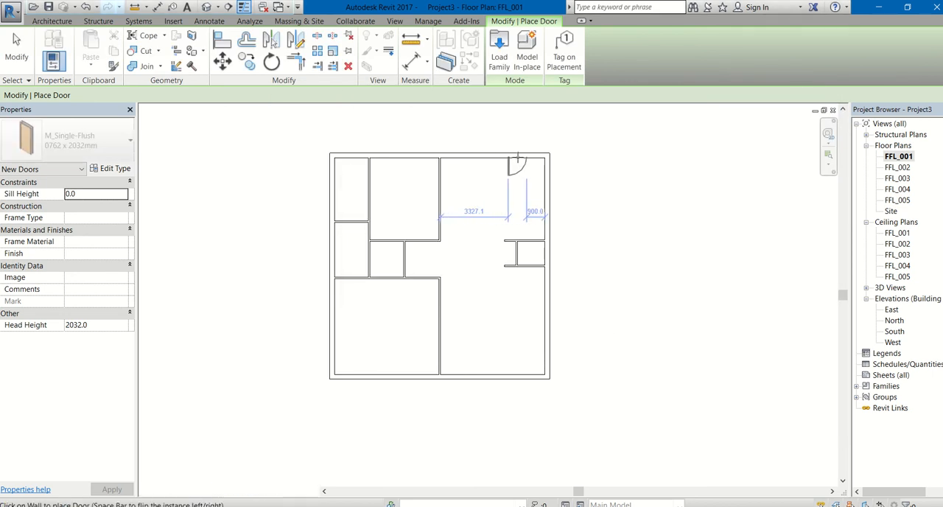
Step: Place an M_Single-Decorative 2 door, 0915 x 2134mm, in the north exterior wall of the northeast room, 400 mm from the east wall
left_click(130, 151)
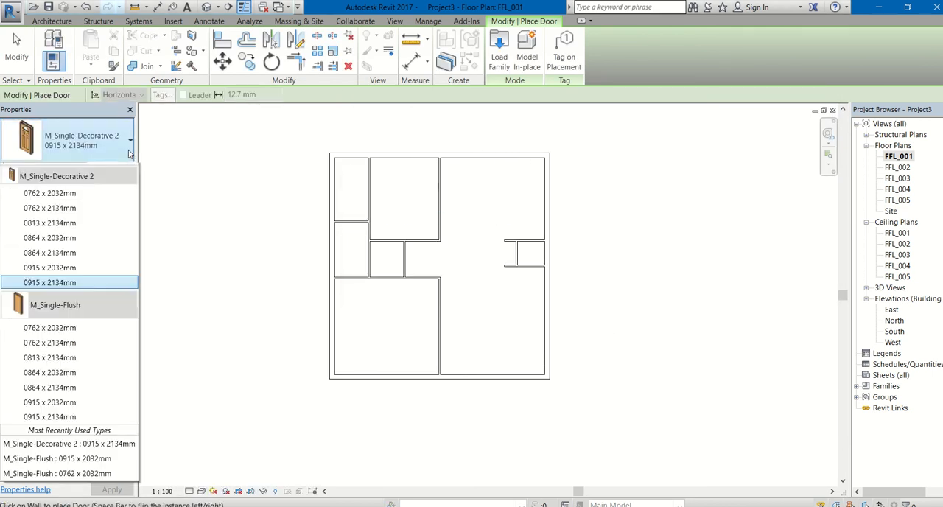
left_click(68, 296)
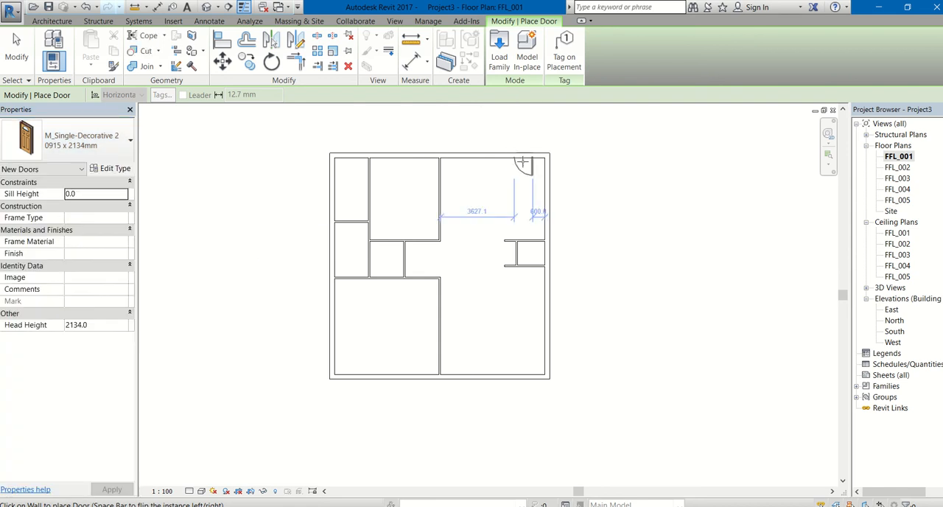
scroll(523, 158, "up", 2)
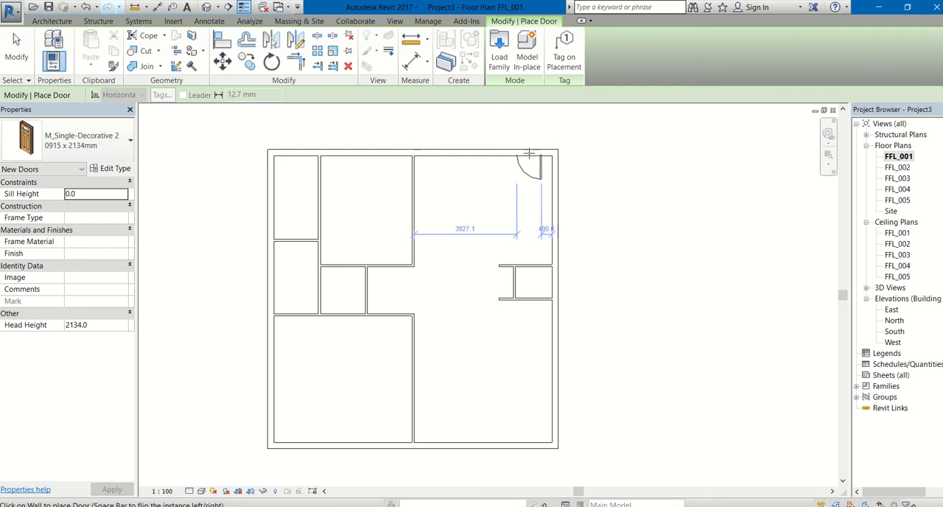
left_click(529, 151)
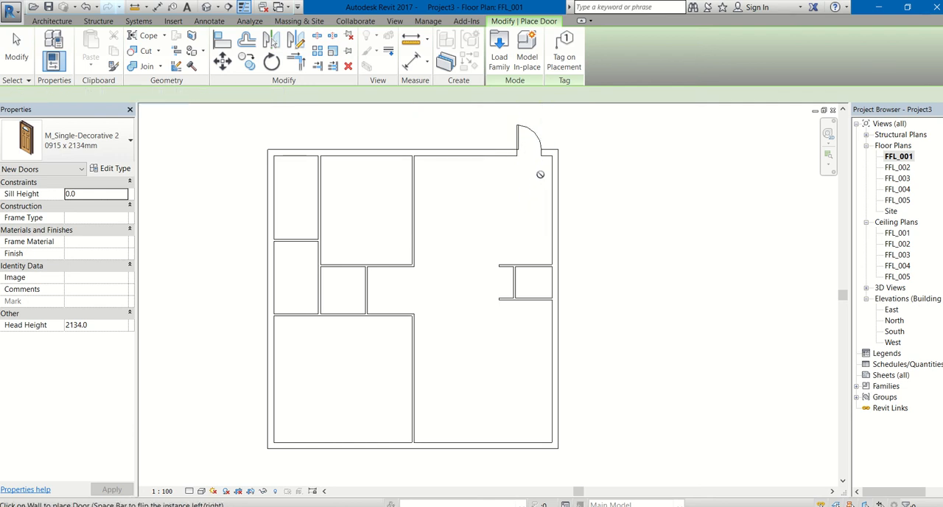
key("Escape")
key("Escape")
Step: Flip the entrance door in the north wall so it swings into the northeast room and hinges on its east side
left_click(525, 140)
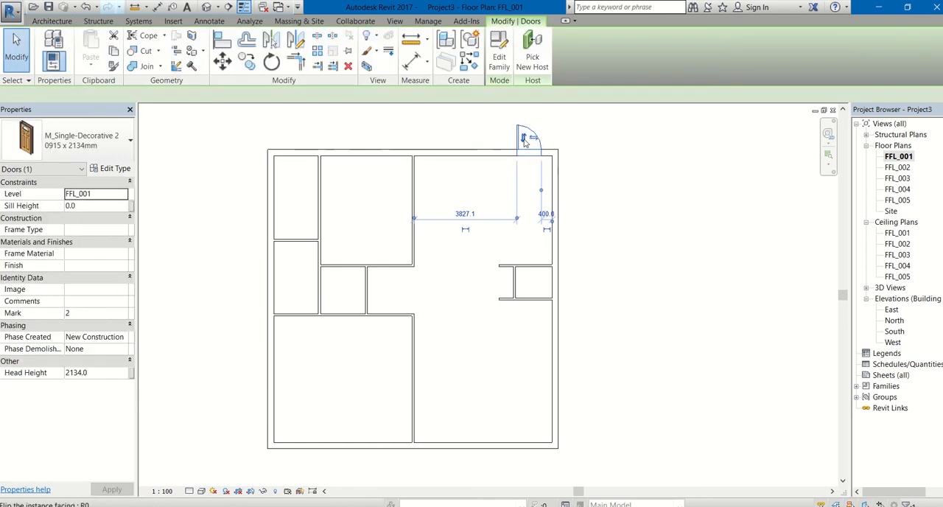
left_click(533, 138)
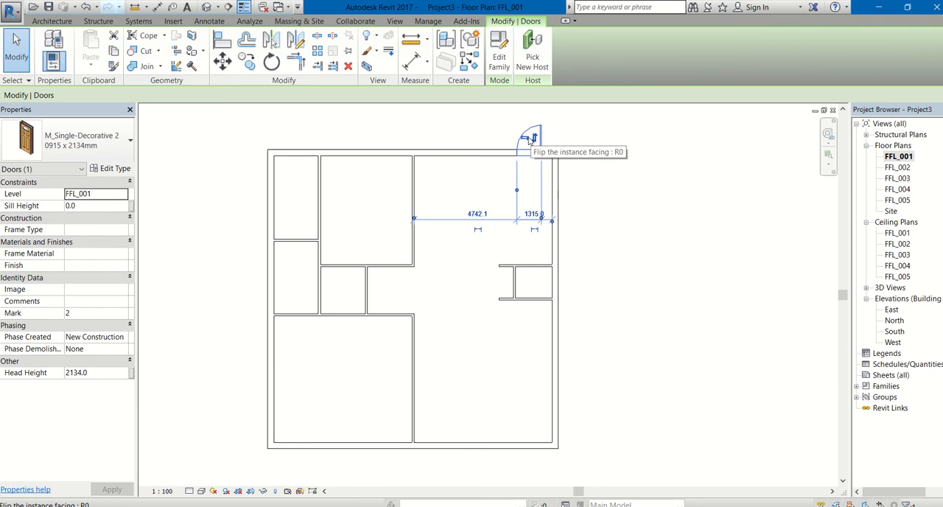
left_click(532, 138)
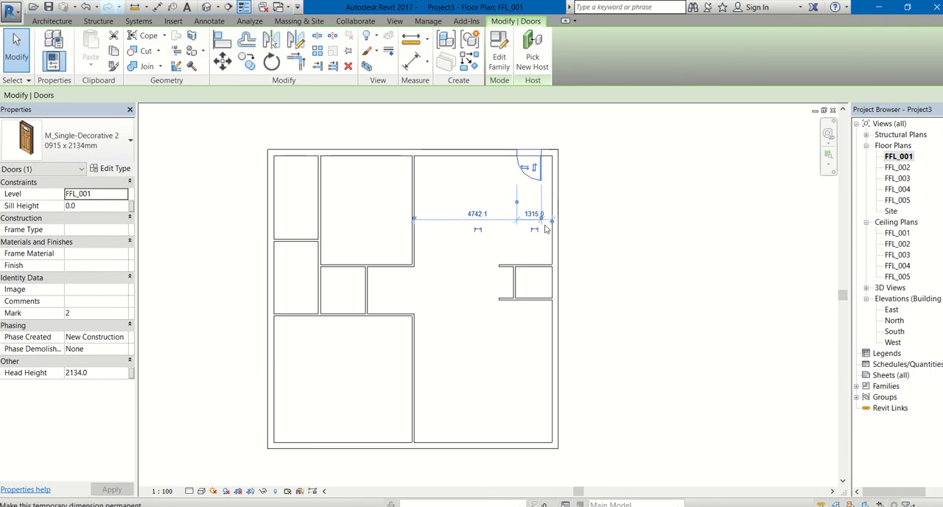
key("space")
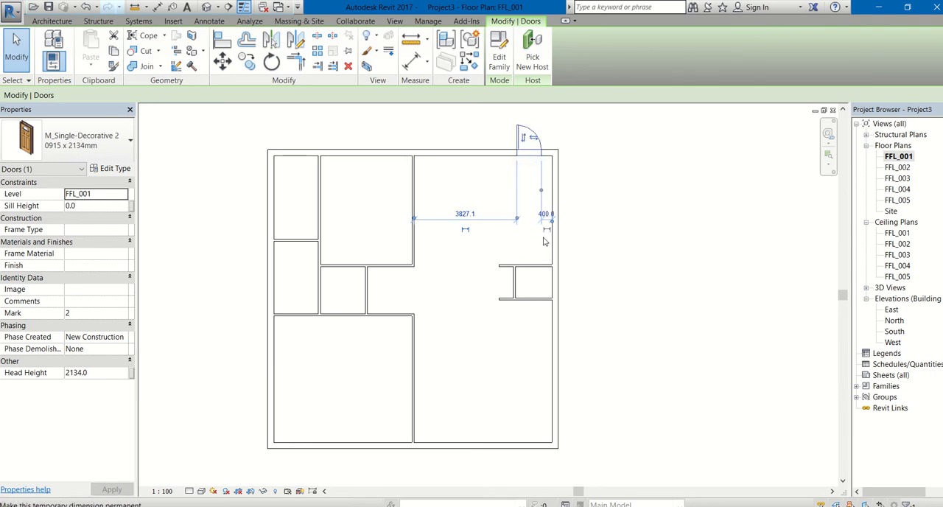
key("space")
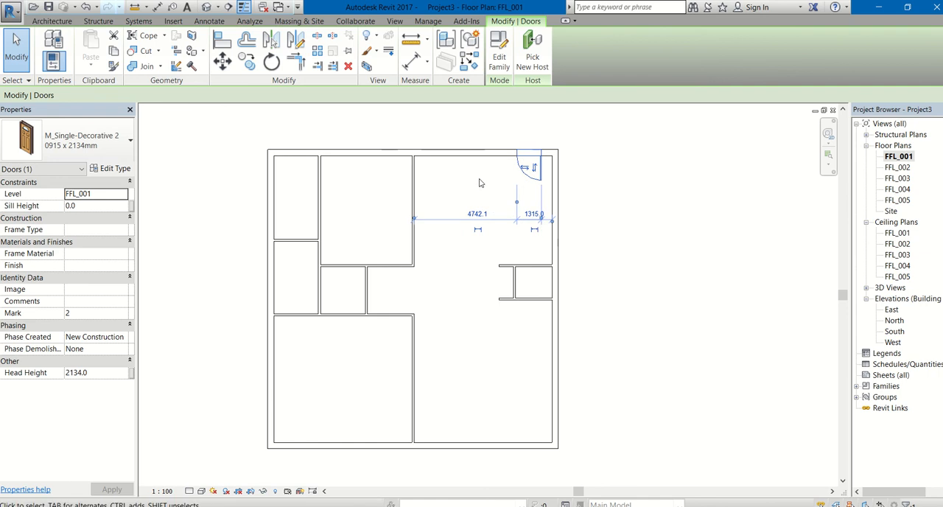
left_click(249, 170)
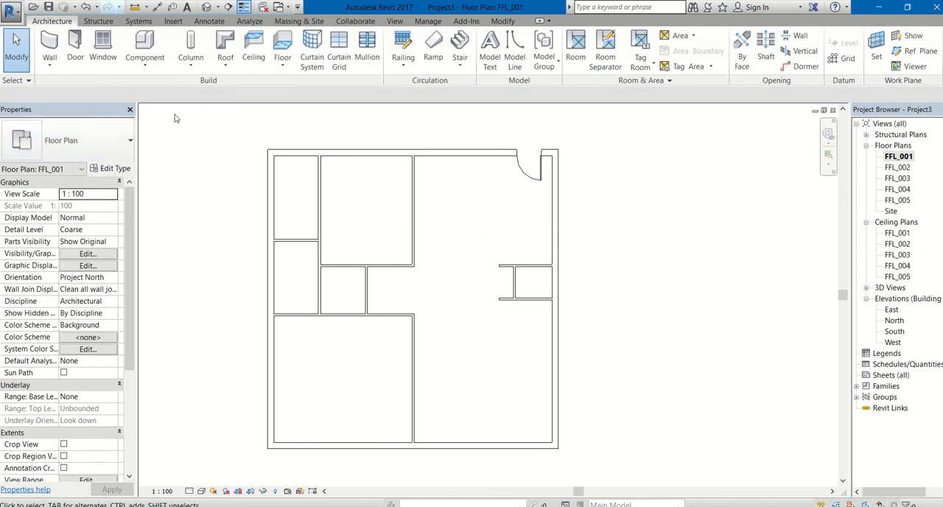
Step: Load the M_Single-Panel 4 door family from the Doors folder of the India library for door placement
left_click(84, 50)
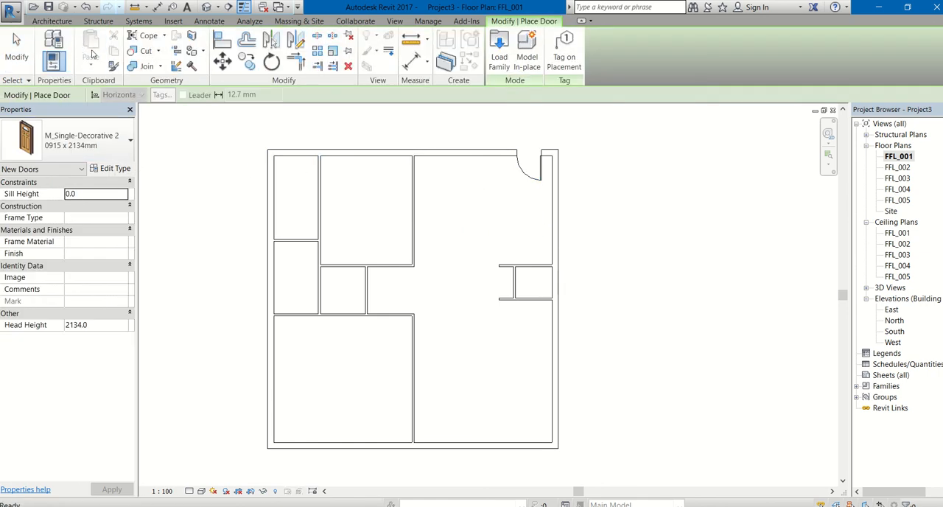
left_click(500, 56)
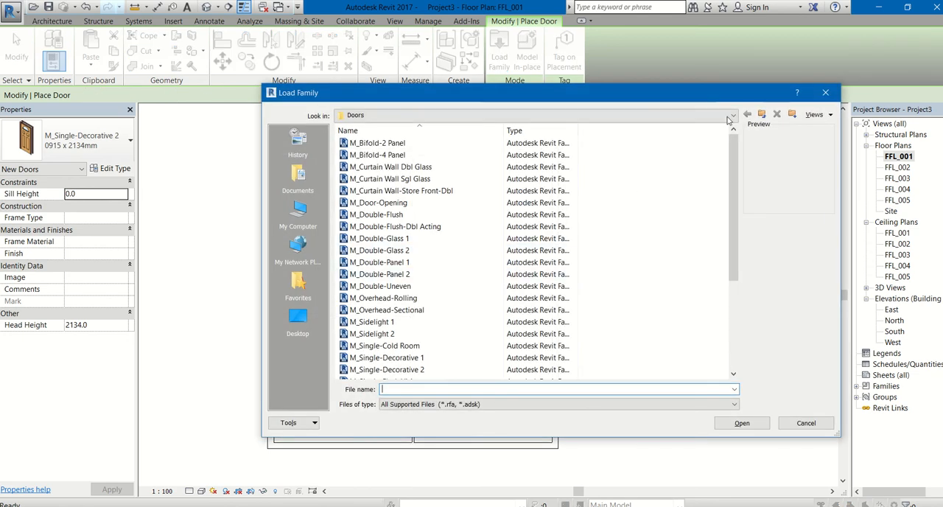
left_click(762, 114)
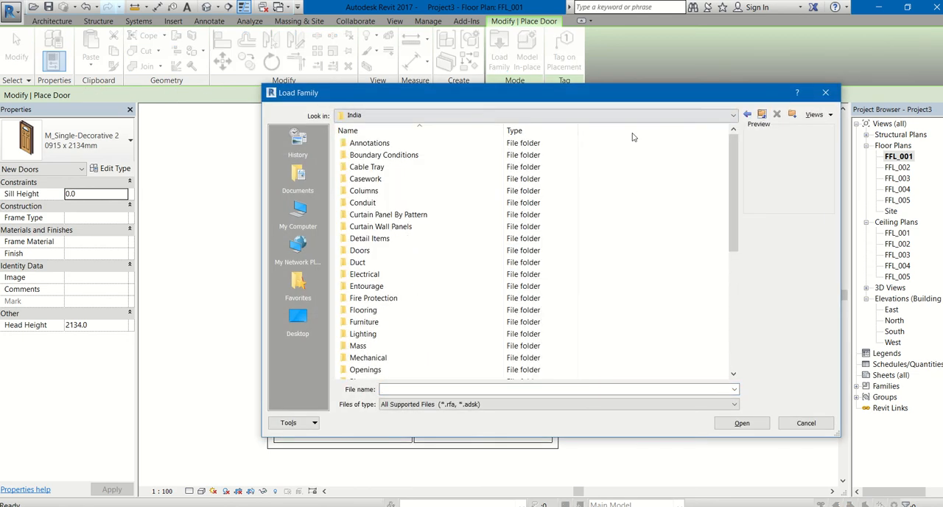
double_click(361, 251)
left_click(380, 274)
scroll(383, 280, "down", 2)
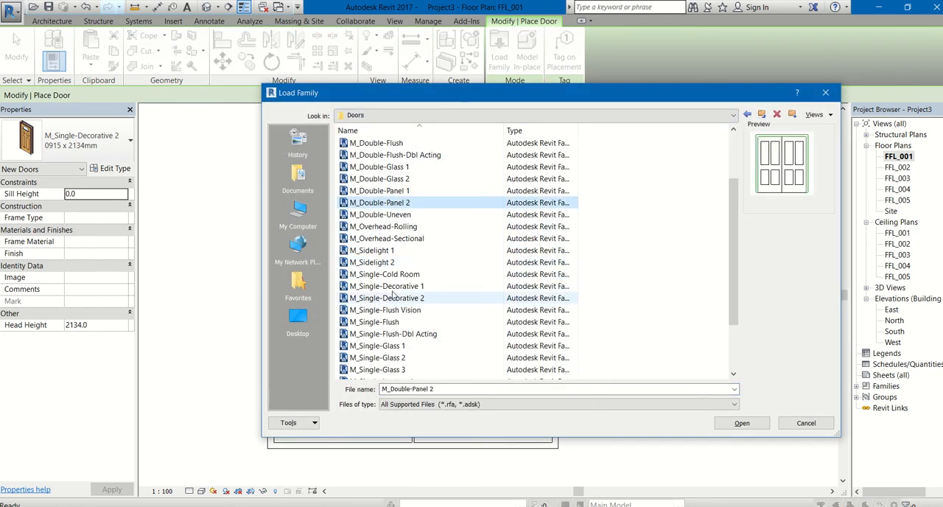
scroll(383, 291, "down", 2)
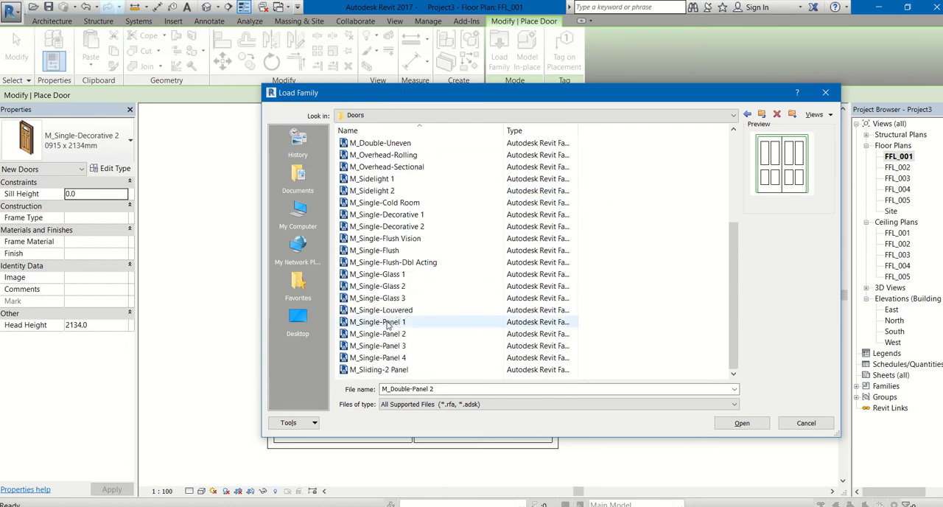
left_click(385, 357)
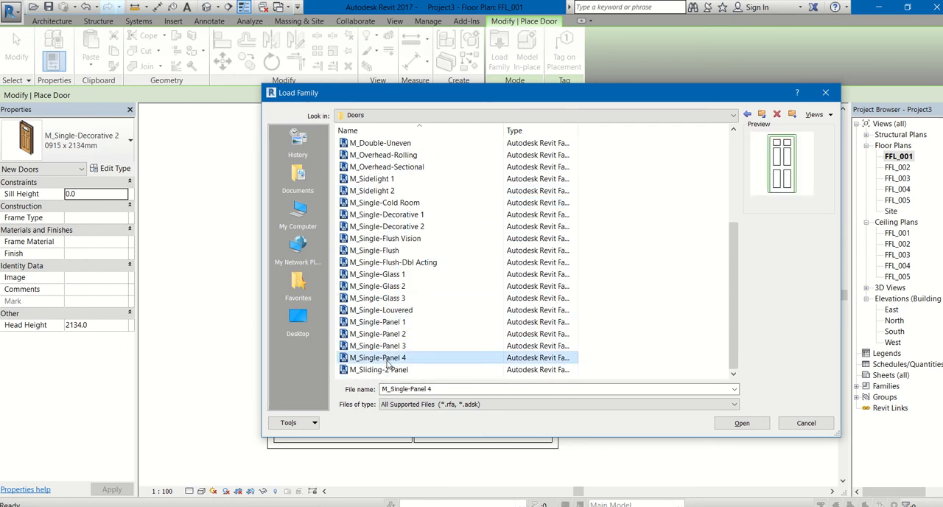
double_click(384, 357)
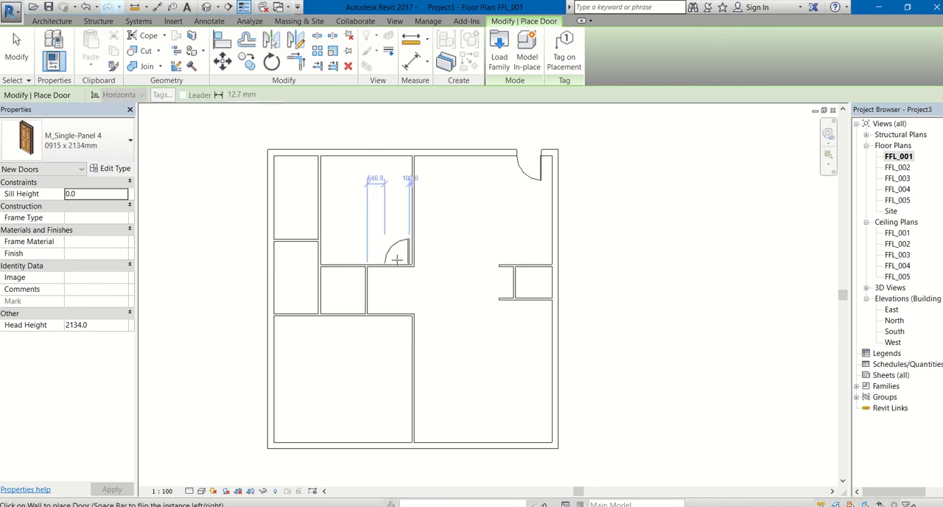
Step: Place an M_Single-Panel 4 door, 0915 x 2134mm, in the north middle room's south wall, 200 mm from its east partition
scroll(397, 259, "up", 4)
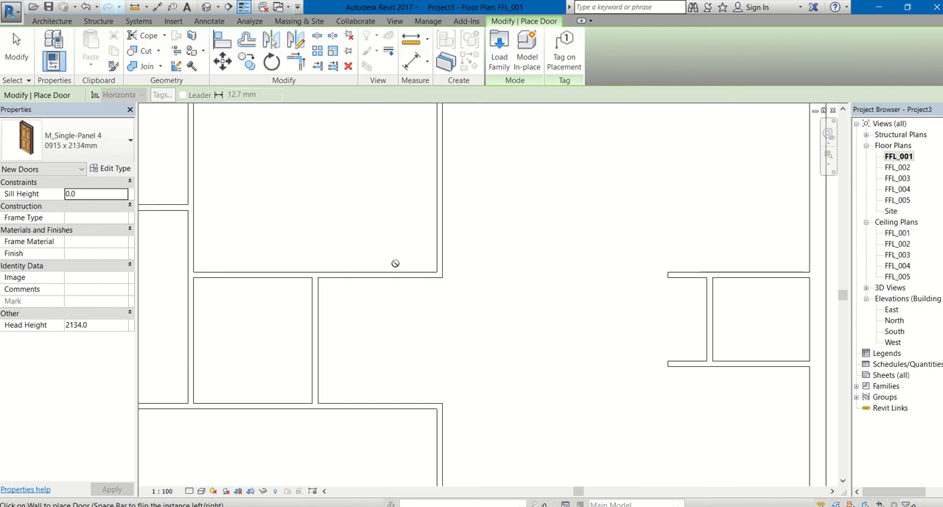
left_click(388, 271)
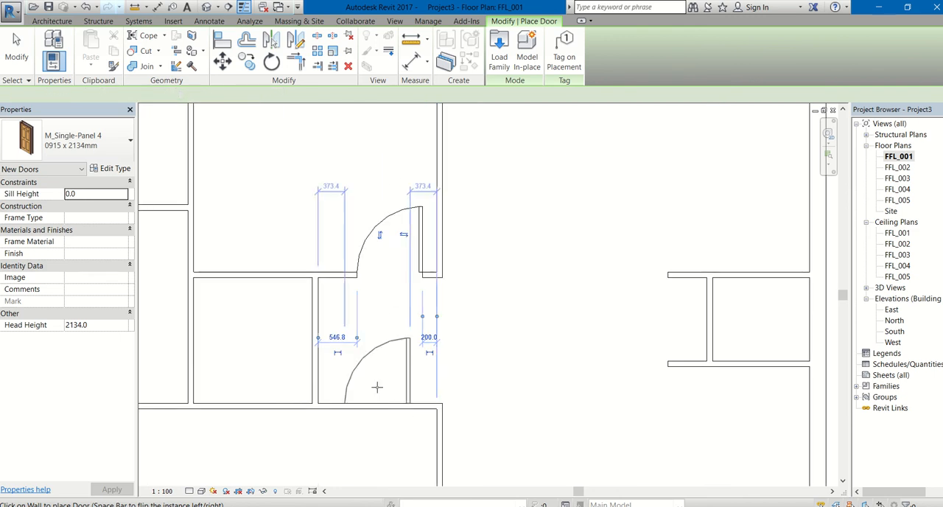
key("Escape")
key("Escape")
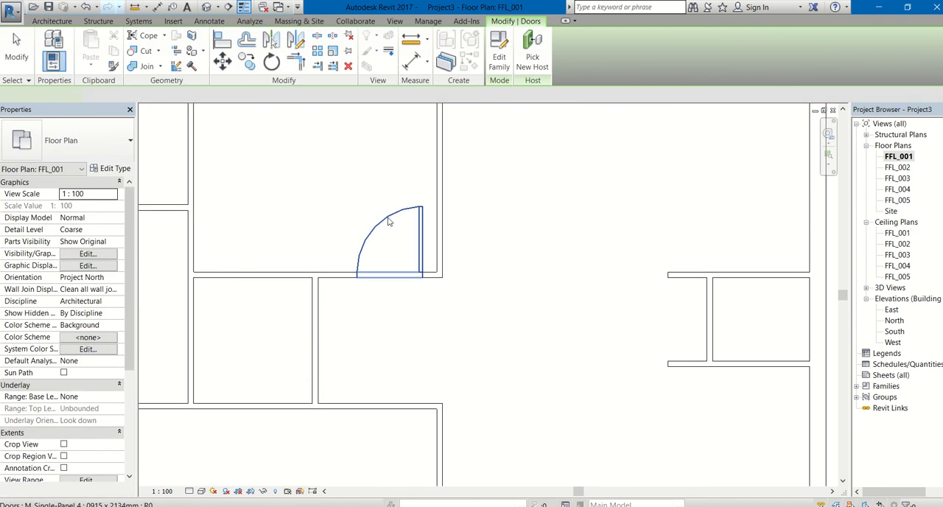
Step: Change the north middle room's door to the M_Single-Panel 4 0864 x 2032mm type
left_click(388, 221)
left_click(86, 145)
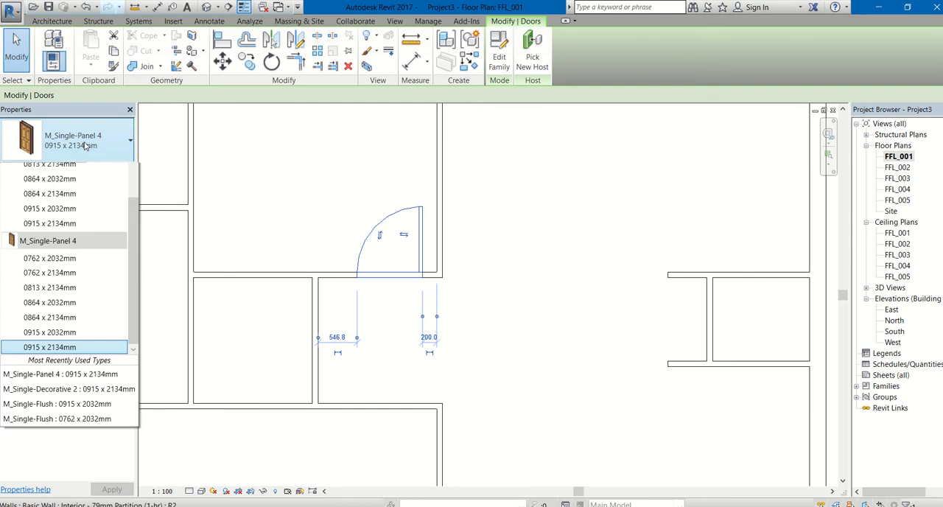
left_click(62, 375)
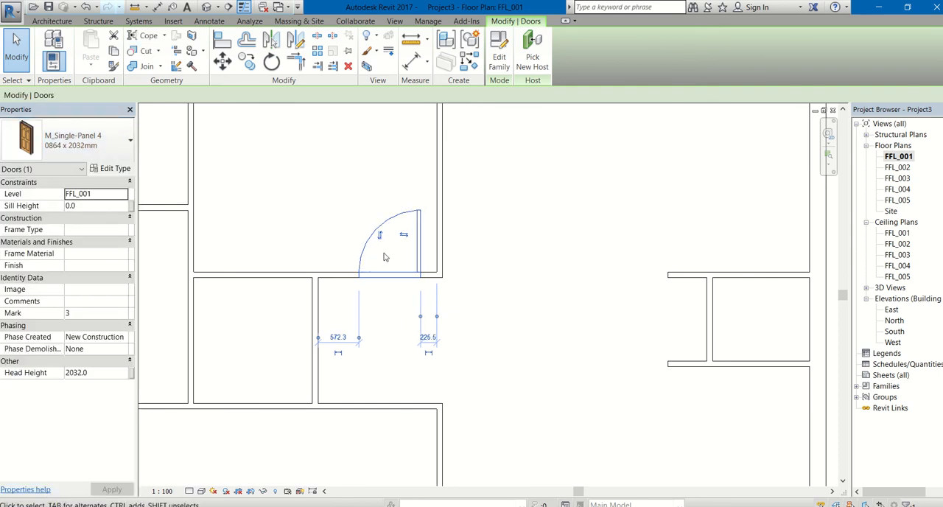
scroll(386, 403, "down", 1)
left_click(398, 375)
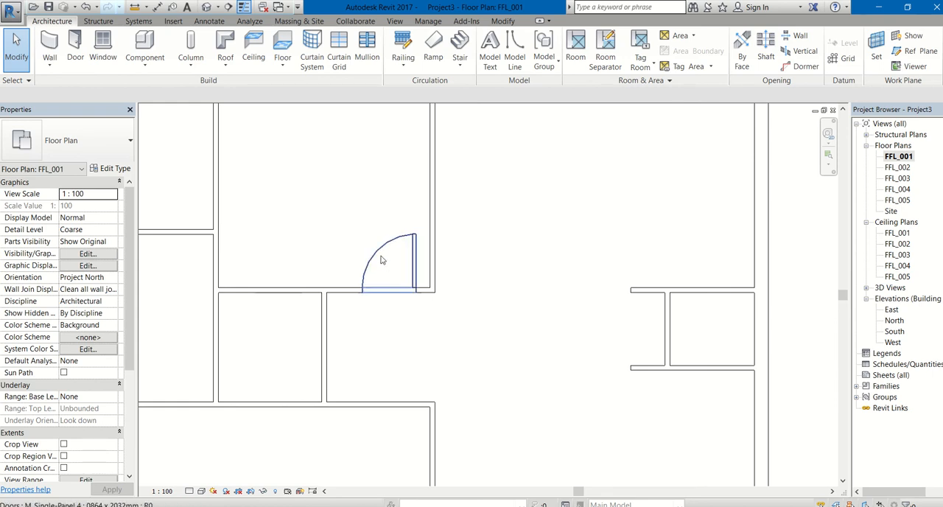
Step: Place a matching M_Single-Panel 4 door, 0864 x 2032mm, in the southwest room's north wall, 200 mm from its east partition
left_click(380, 255)
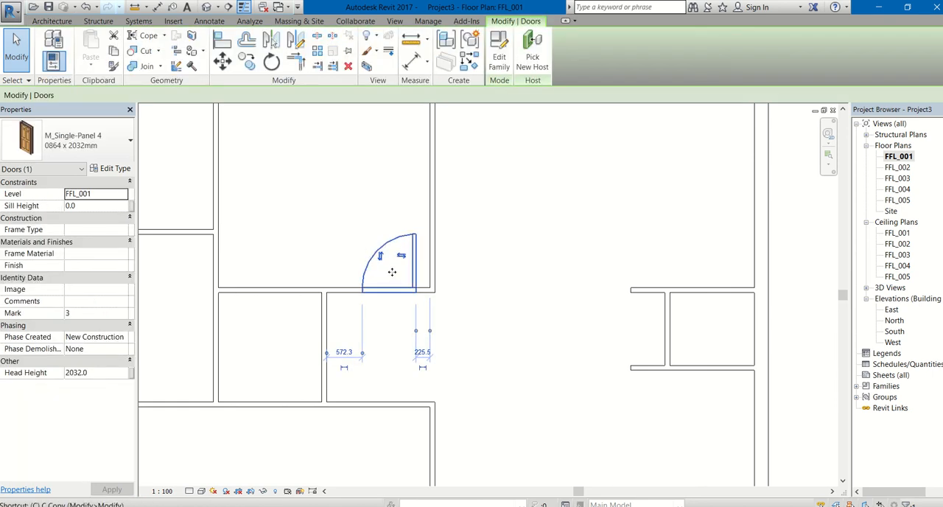
key("s")
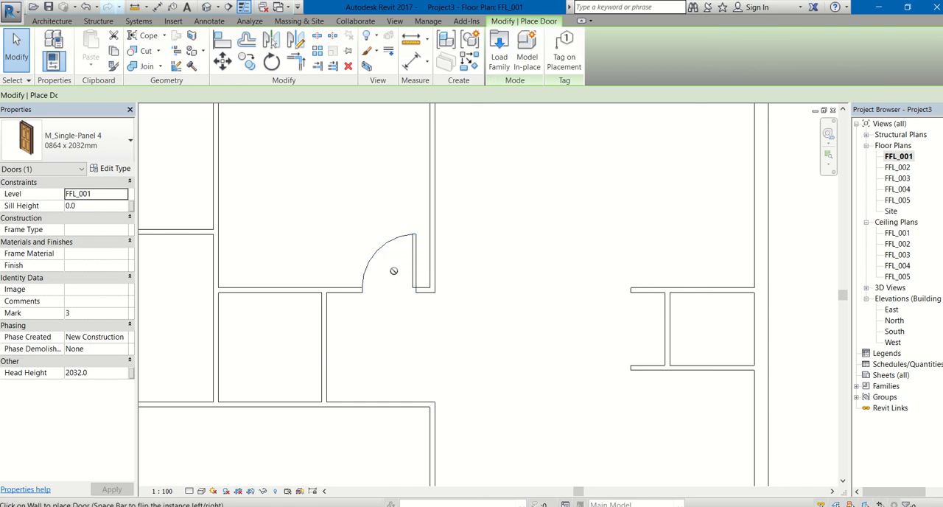
scroll(393, 413, "down", 2)
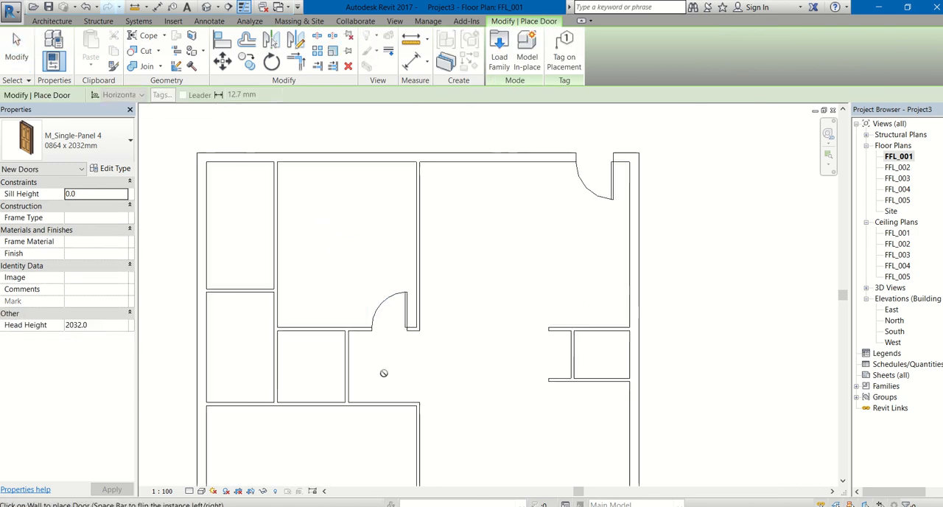
middle_click_drag(388, 377, 367, 265)
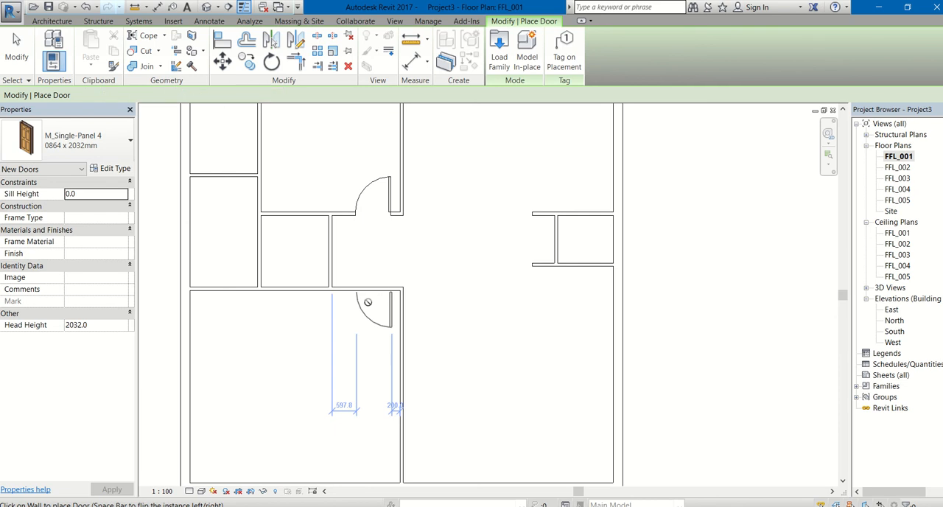
middle_click_drag(256, 224, 335, 282)
scroll(544, 300, "down", 1)
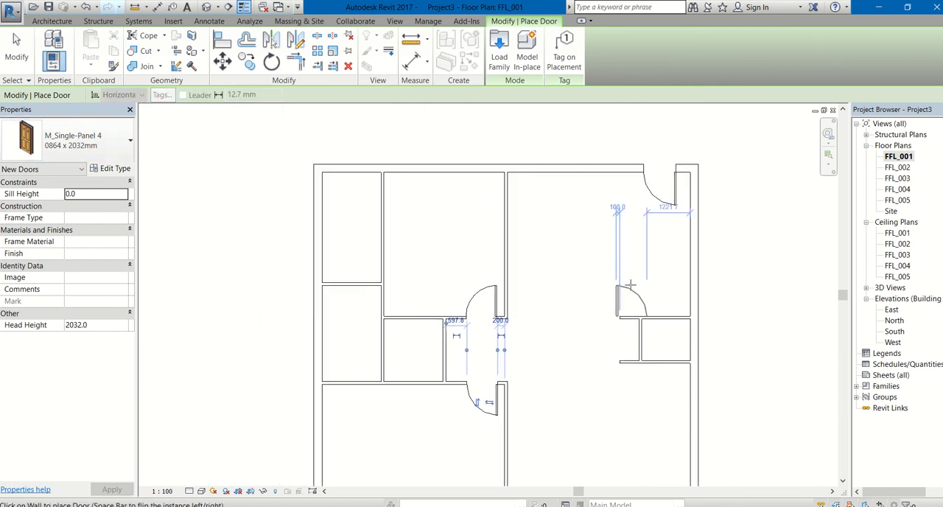
Step: Place an M_Single-Panel 4 door, 0762 x 2032mm, in the small northwest room's east partition, 300 mm from the north wall
scroll(629, 252, "down", 2)
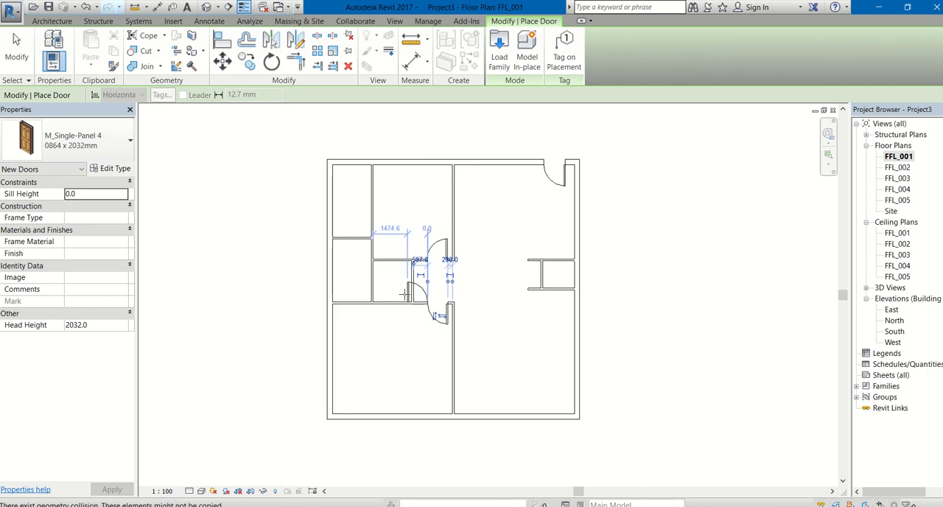
left_click(78, 146)
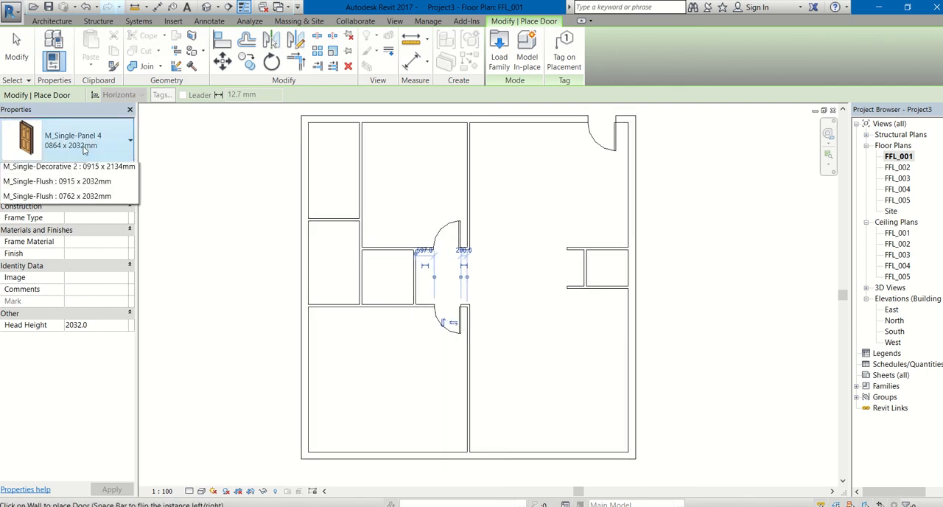
left_click(49, 314)
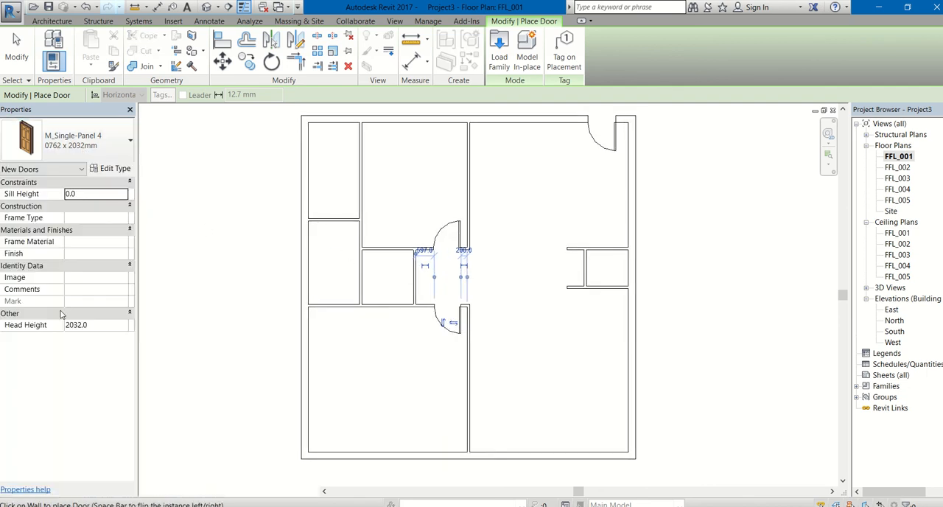
left_click(356, 142)
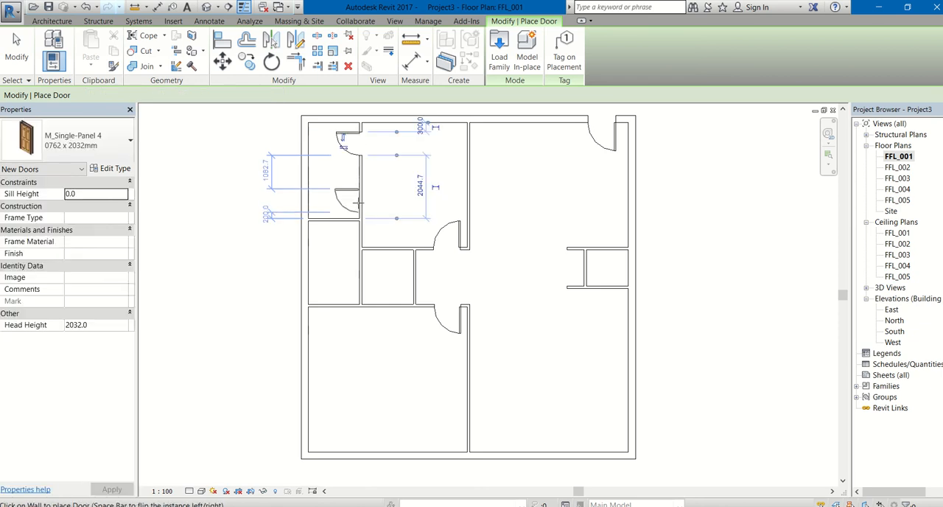
Step: Place 0762 x 2032mm doors in the lower west room's south wall, 200 mm from its east partition, and at the north end of the small central room's east wall
left_click(342, 300)
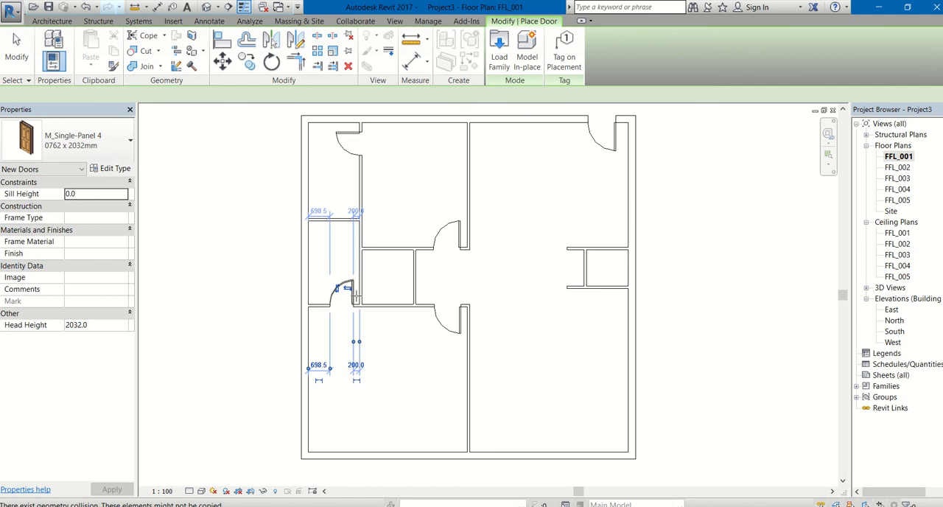
left_click(408, 263)
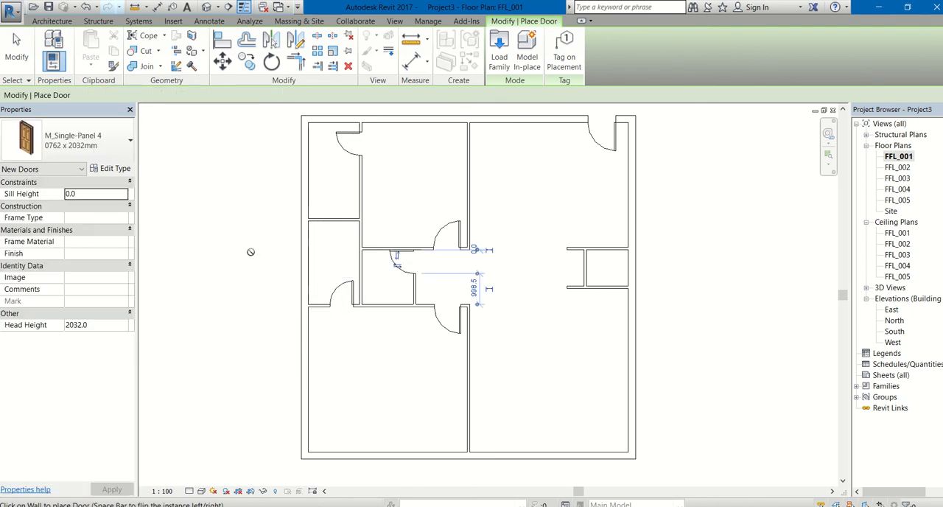
scroll(493, 312, "down", 2)
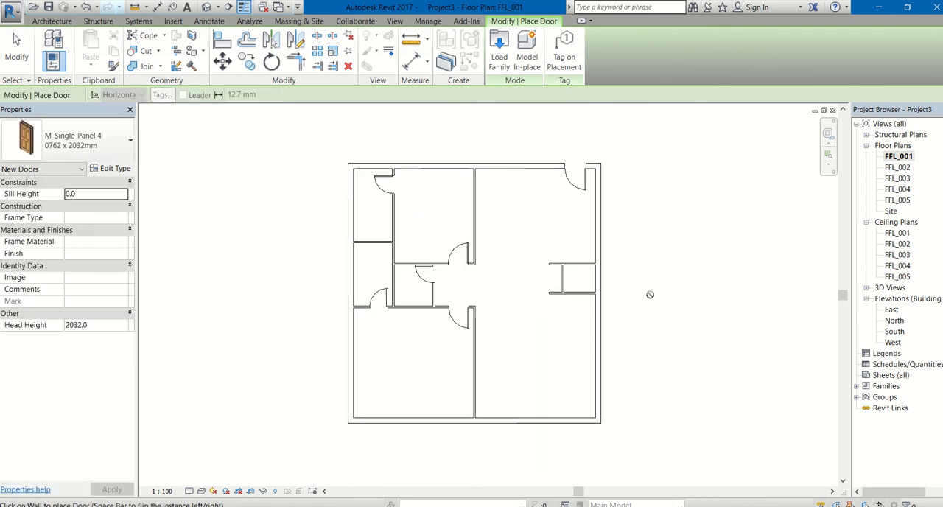
middle_click_drag(678, 224, 631, 218)
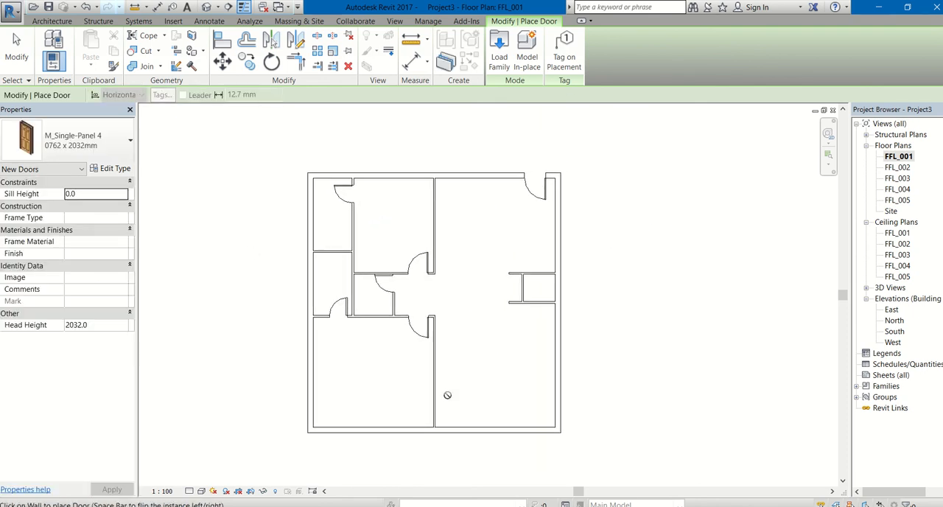
Step: Move the small central room's door slightly south so it sits clear of that room's north wall
key("Escape")
left_click(382, 284)
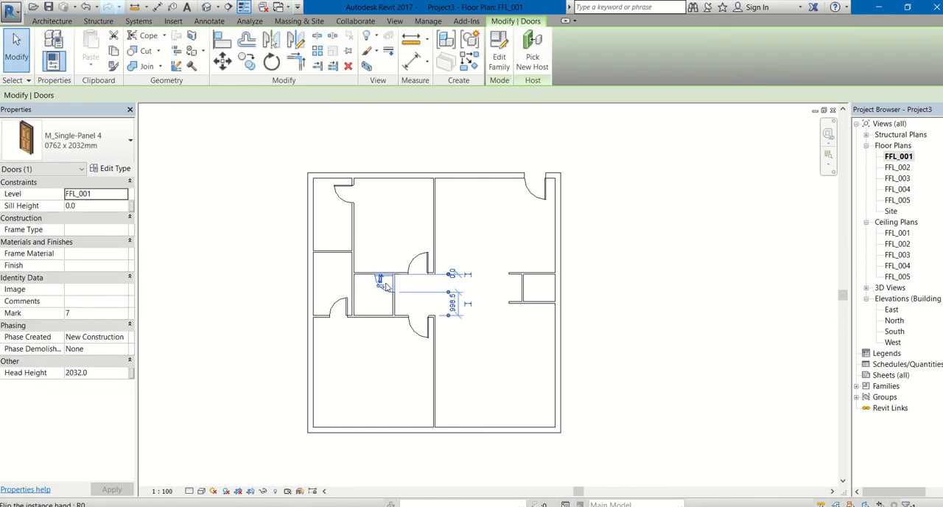
left_click(376, 288)
left_click(298, 190)
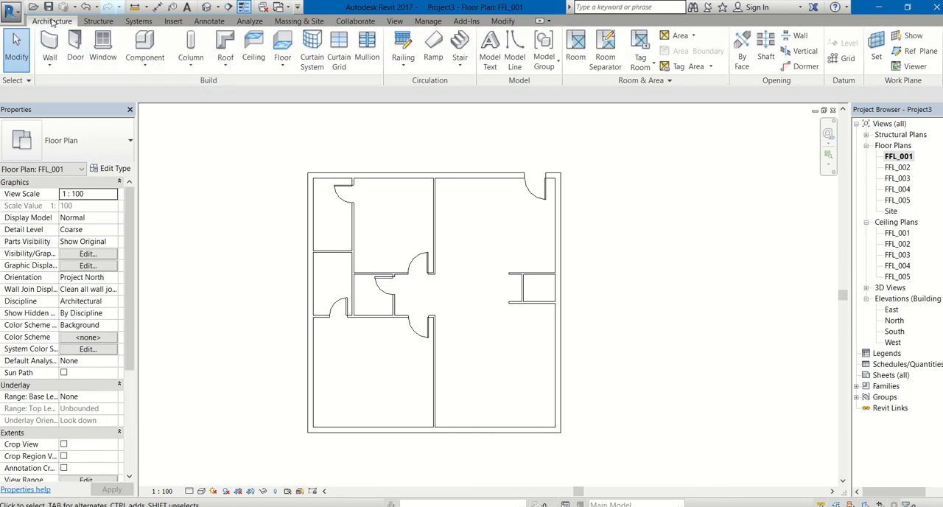
Step: Start placing a component and browse the family library to the Seating folder under Furniture
left_click(144, 65)
left_click(148, 85)
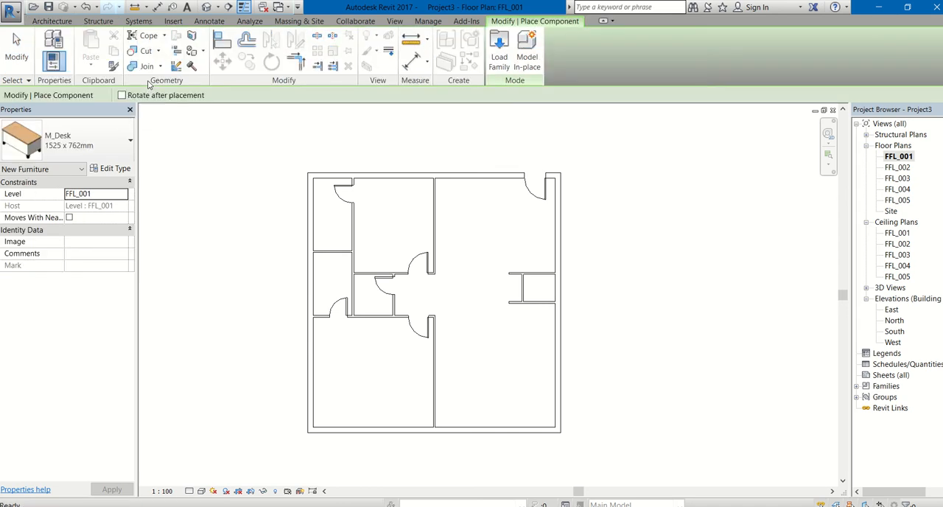
left_click(499, 57)
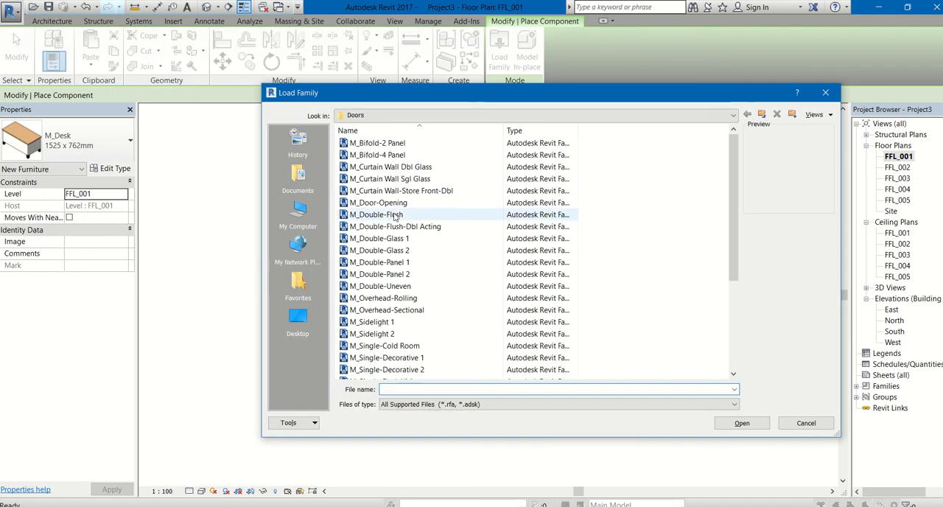
left_click(398, 214)
scroll(400, 235, "down", 4)
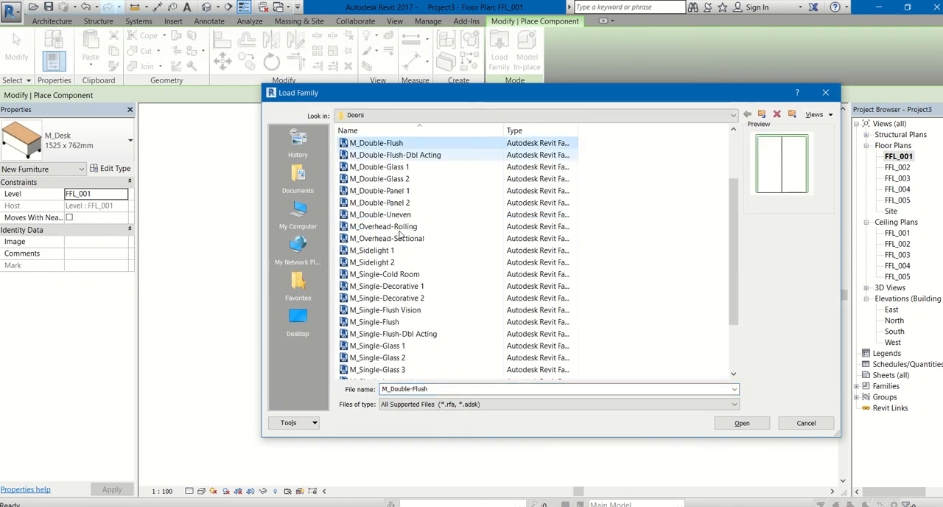
left_click(762, 115)
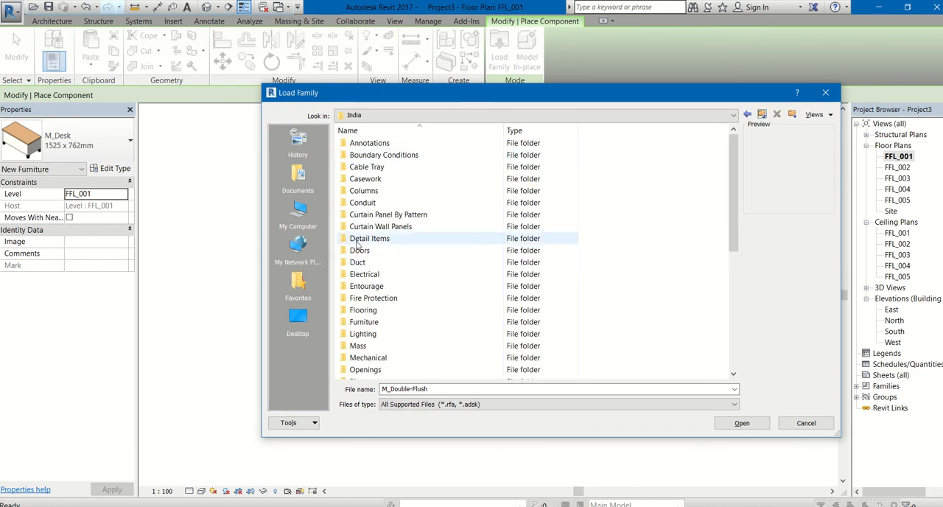
double_click(363, 322)
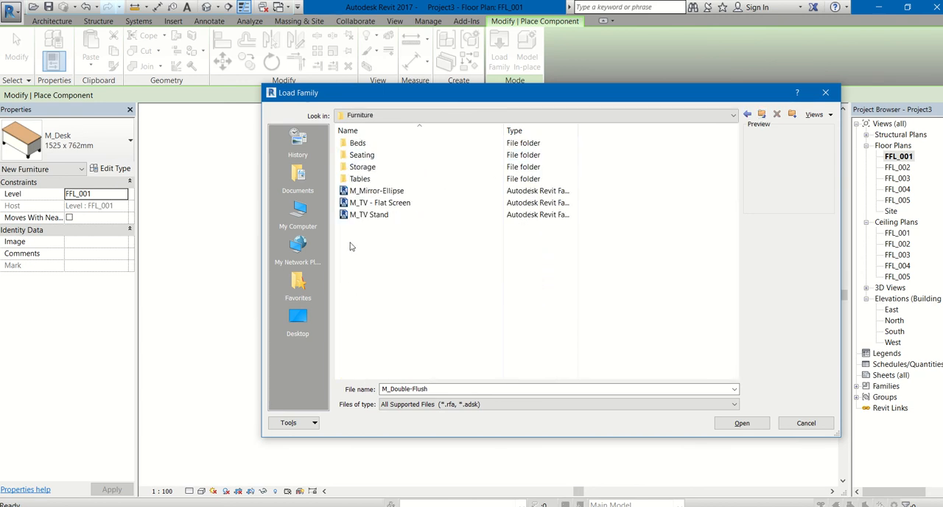
double_click(369, 155)
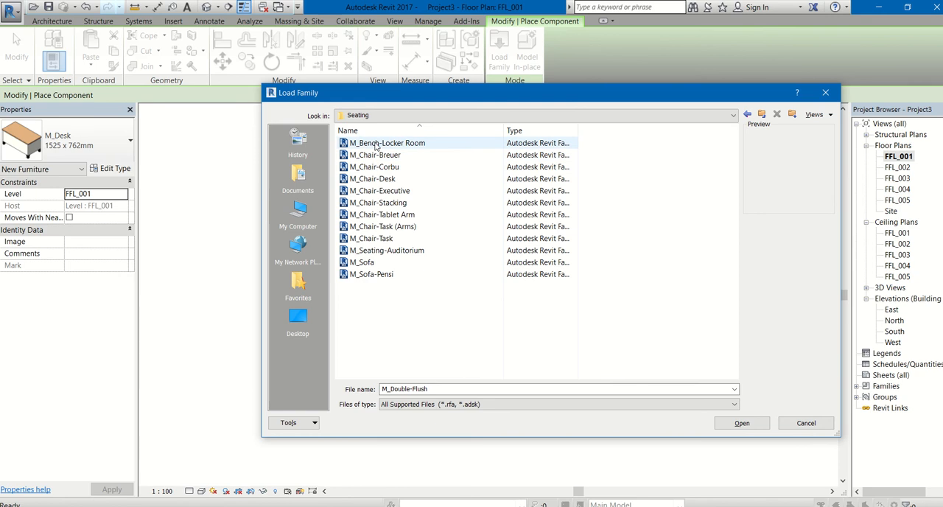
Step: Load the M_Sofa family and place an 1830mm sofa running north-south in the northeast room, about 600 mm from the east wall
left_click(376, 144)
left_click(378, 155)
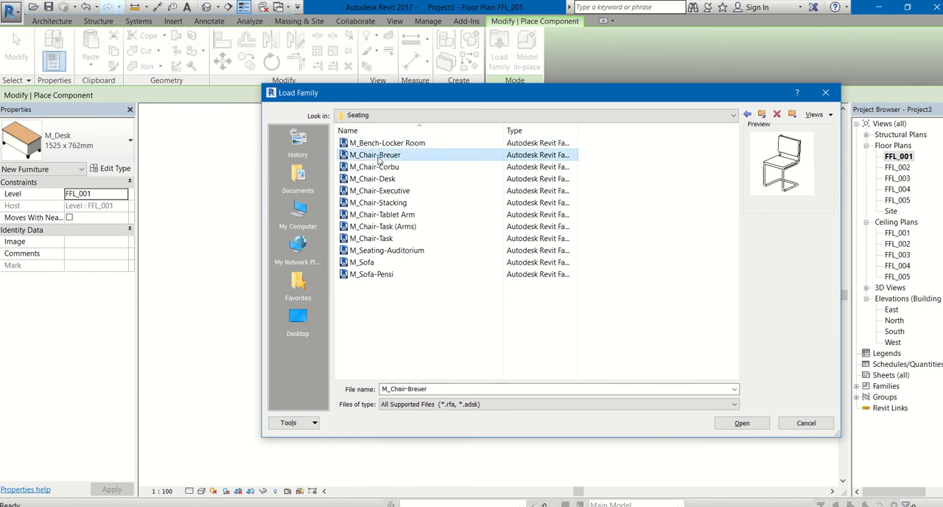
left_click(358, 267)
left_click(365, 275)
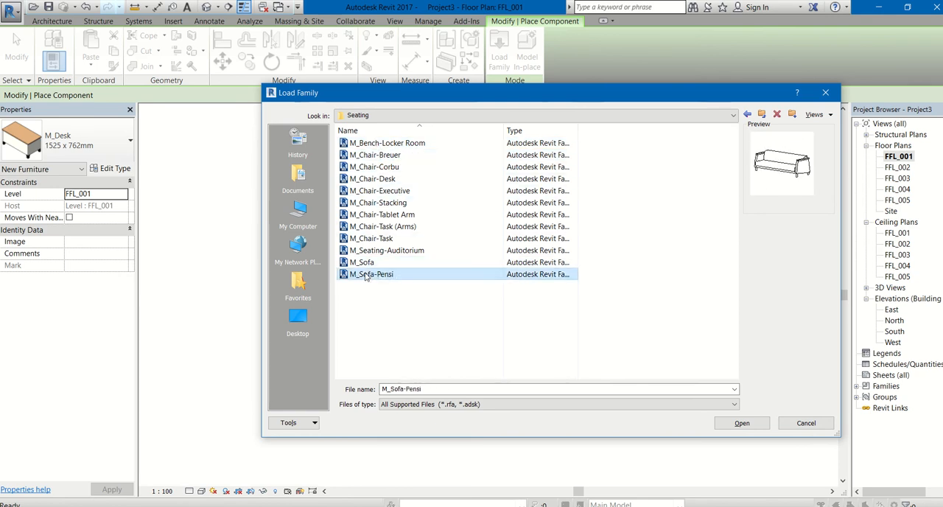
left_click(366, 266)
double_click(366, 264)
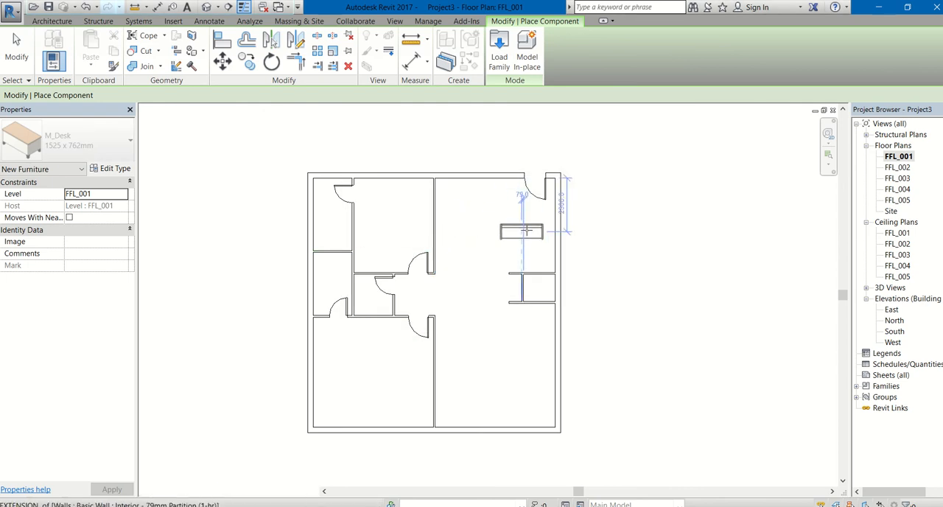
key("space")
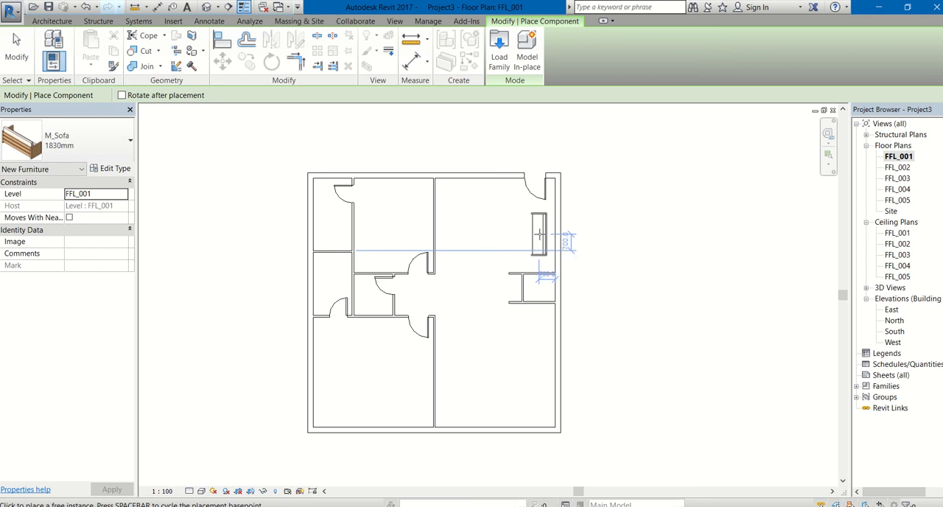
left_click(541, 235)
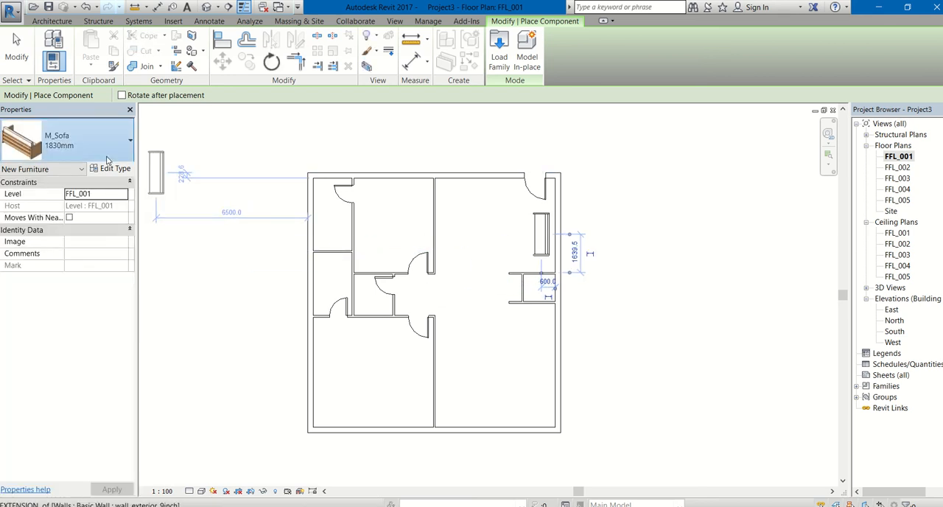
Step: Place a 1372mm M_Sofa running east-west near the northeast room's south side, about 3100 mm from its west partition
left_click(107, 160)
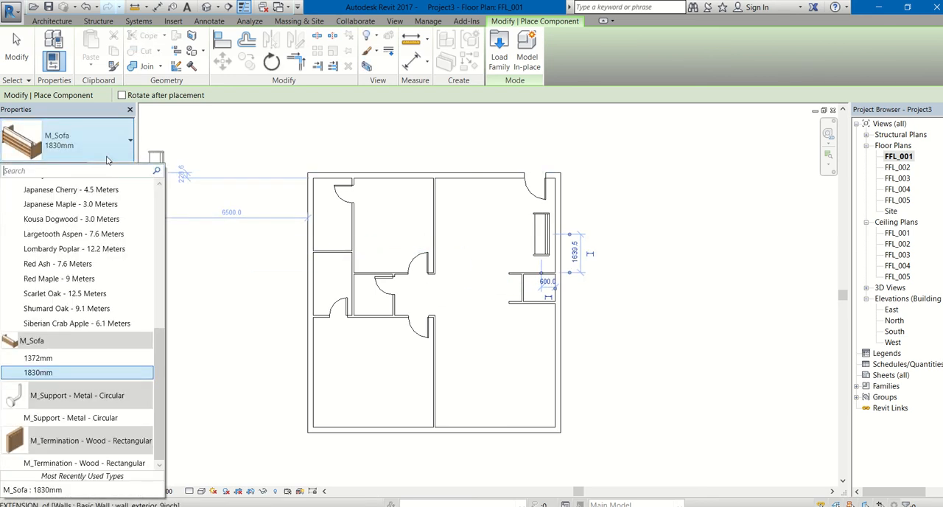
left_click(34, 361)
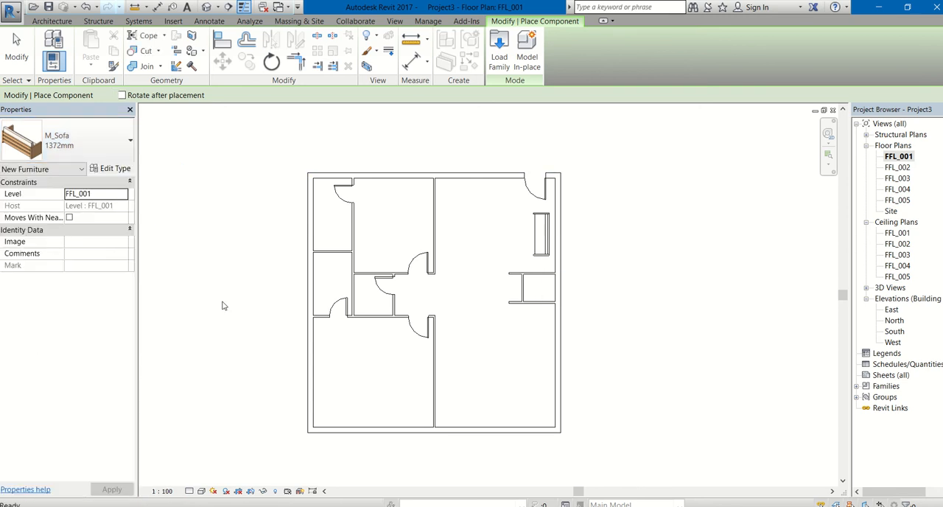
left_click(507, 252)
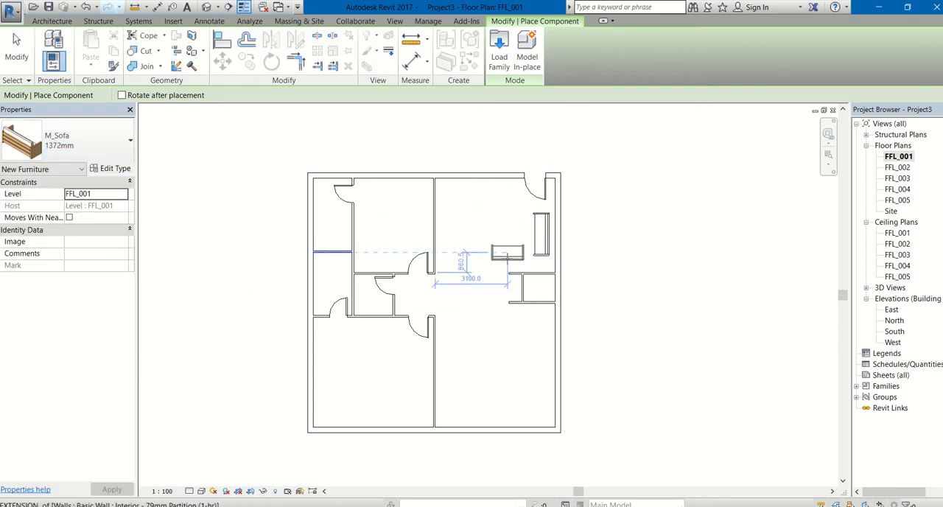
scroll(510, 263, "up", 5)
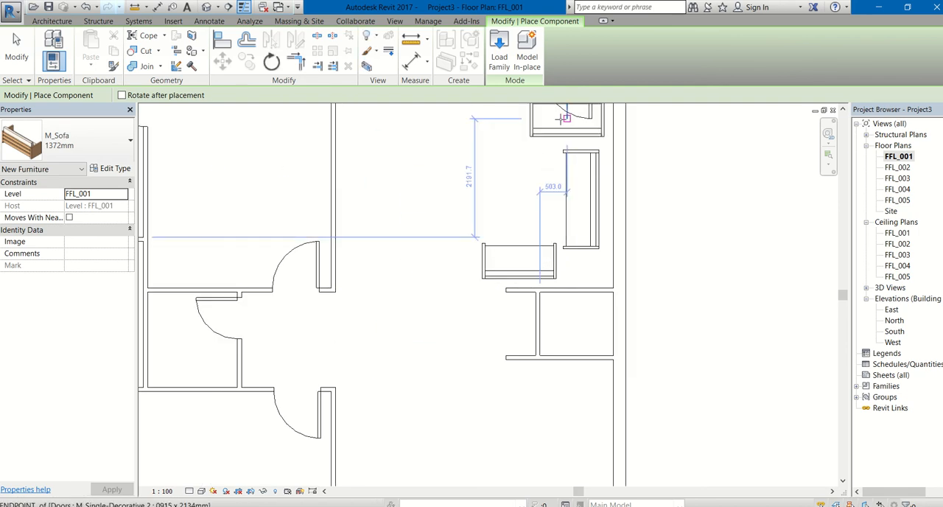
key("Escape")
key("Escape")
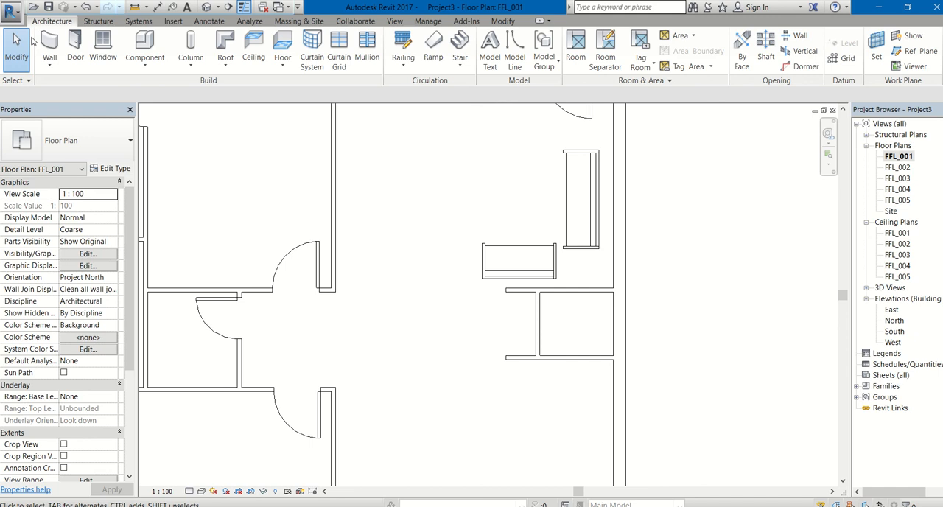
Step: Load the M_Table-Coffee family from the Furniture library's Tables folder for placement as a component
left_click(145, 63)
left_click(151, 86)
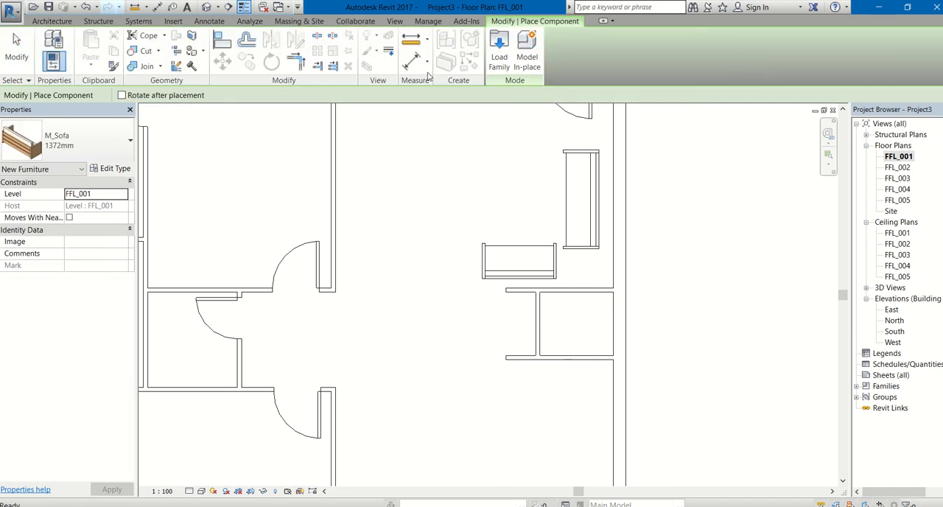
left_click(494, 63)
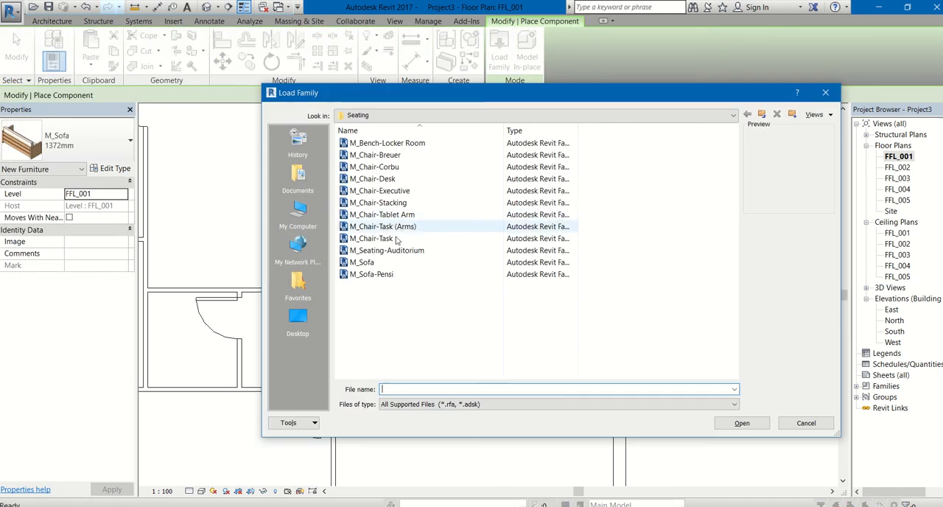
left_click(761, 115)
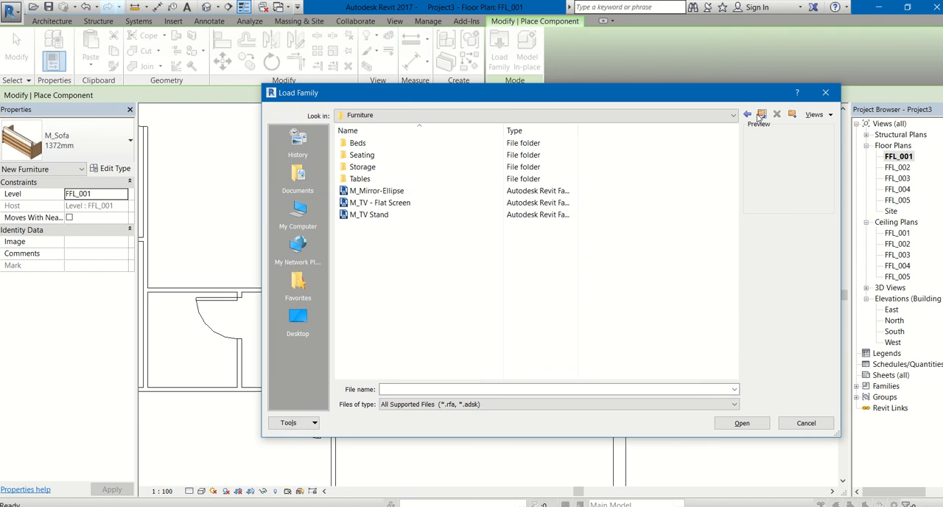
double_click(361, 179)
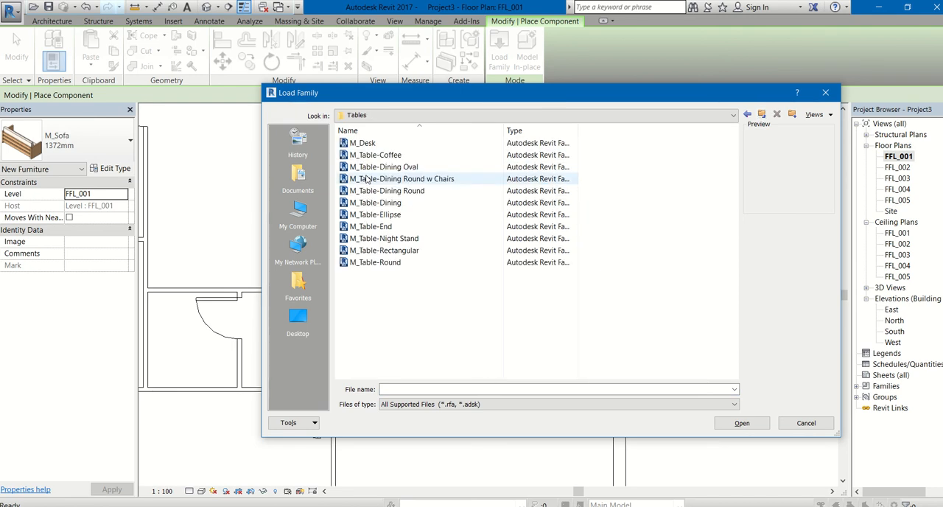
left_click(377, 155)
double_click(378, 156)
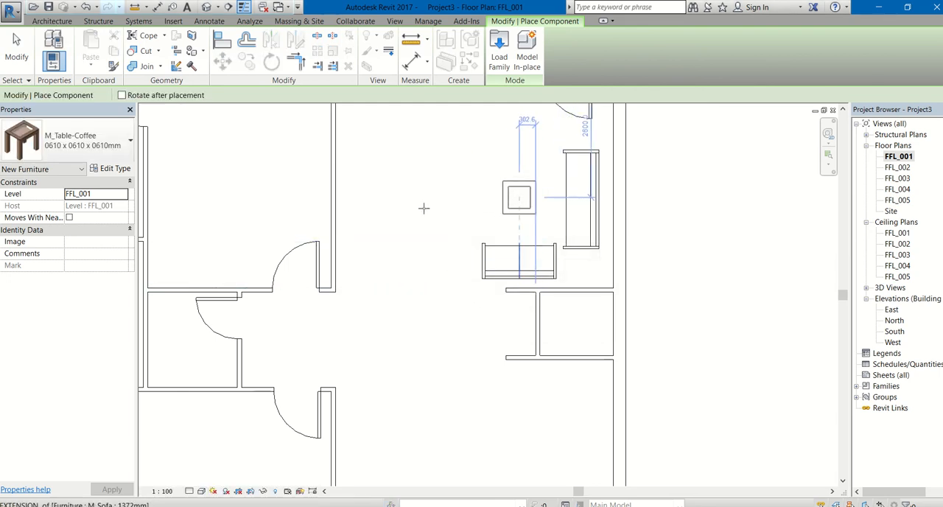
Step: Place a 0787 x 0711 x 0610mm M_Table-Coffee in front of the two sofas in the northeast room
left_click(109, 150)
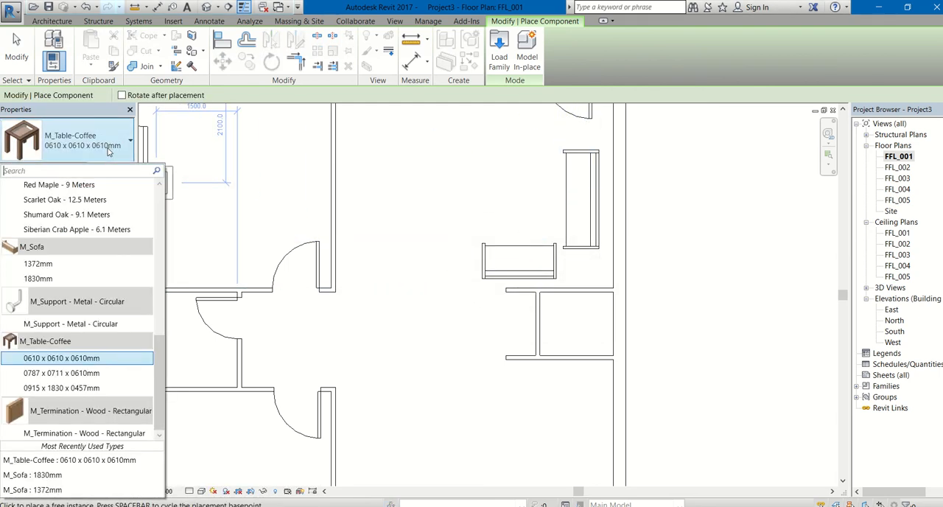
left_click(66, 374)
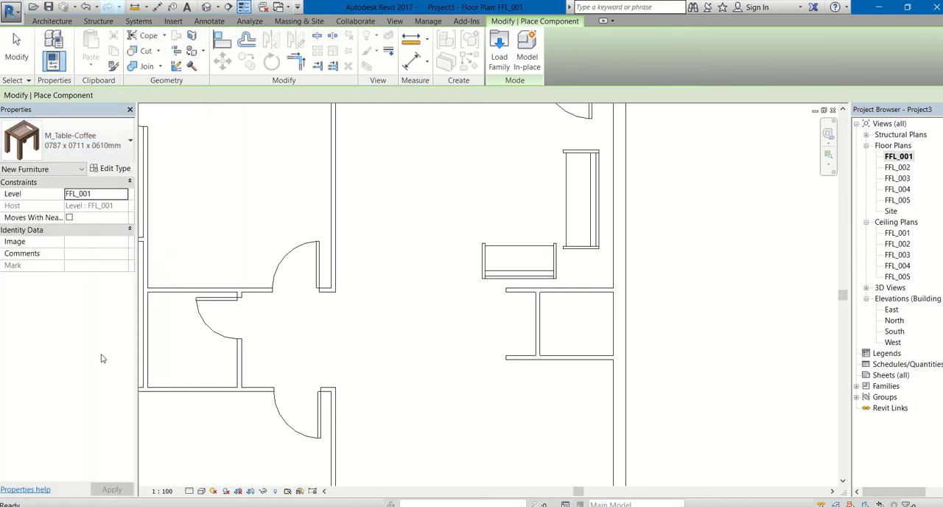
left_click(523, 196)
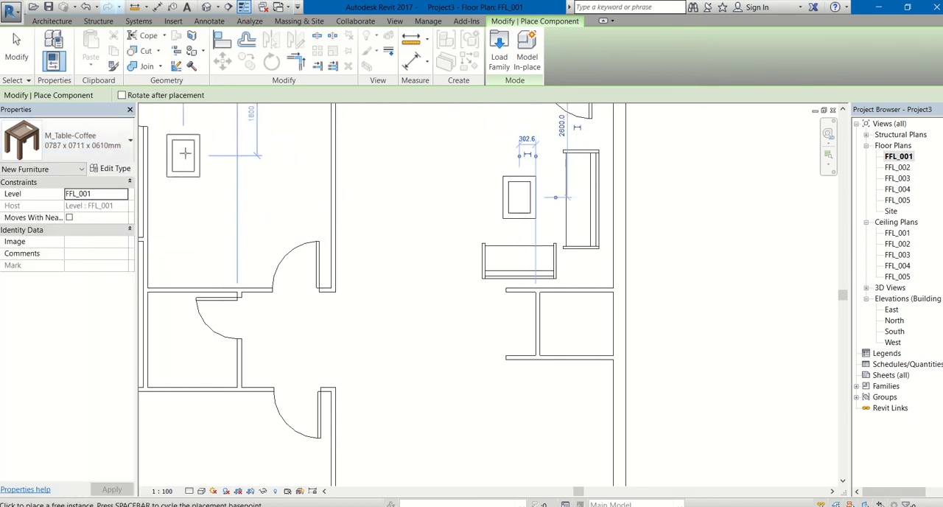
scroll(280, 253, "down", 1)
key("Escape")
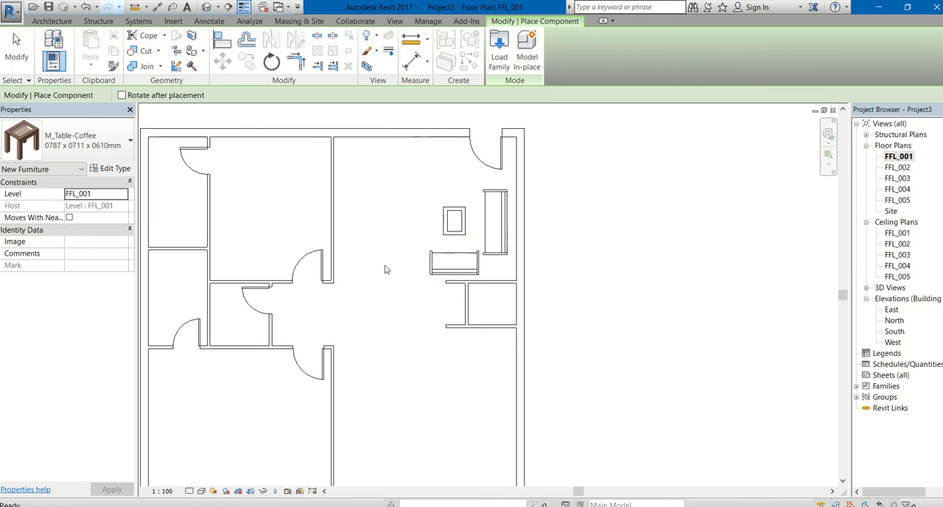
key("Escape")
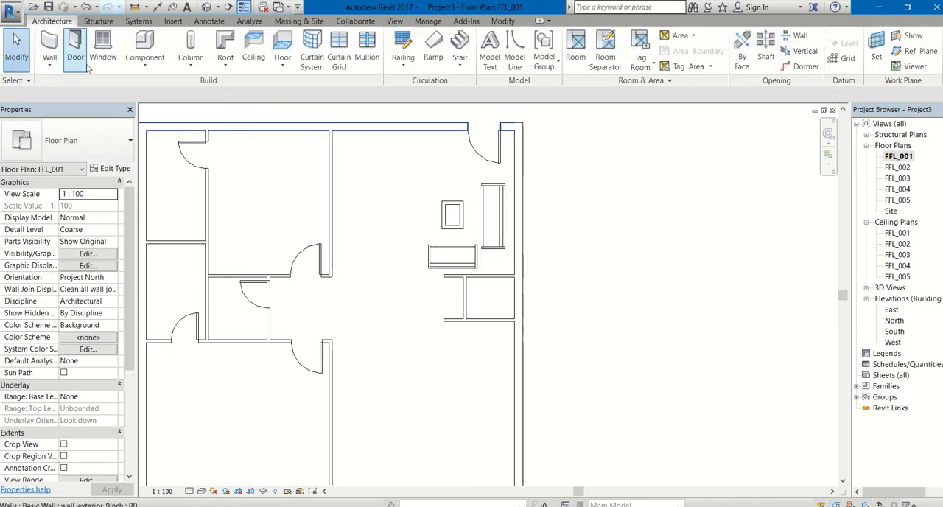
Step: Load the M_TV - Flat Screen family from the Furniture library folder for placement as a component
left_click(141, 62)
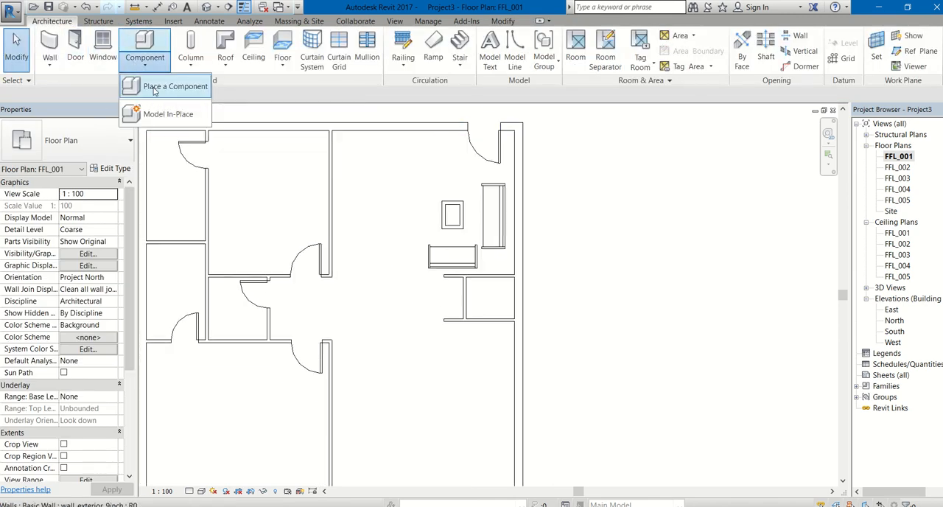
left_click(154, 88)
left_click(493, 63)
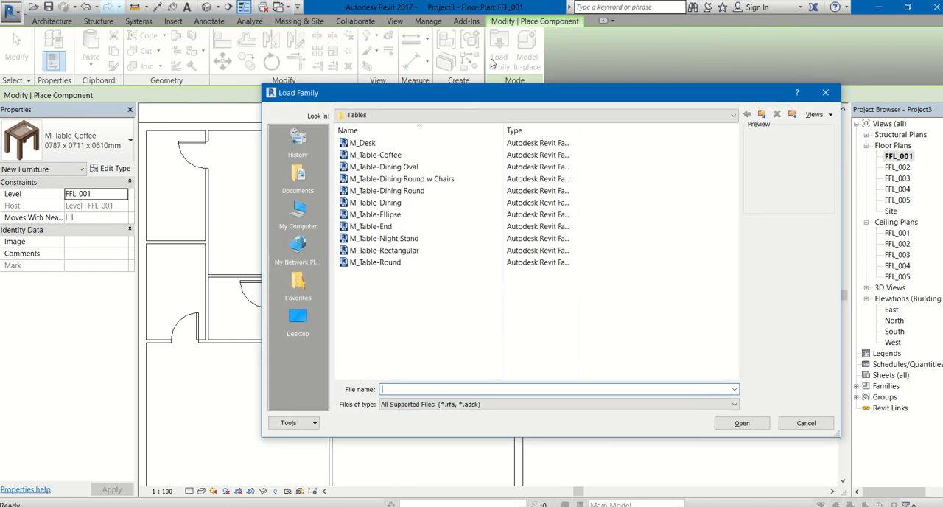
left_click(763, 114)
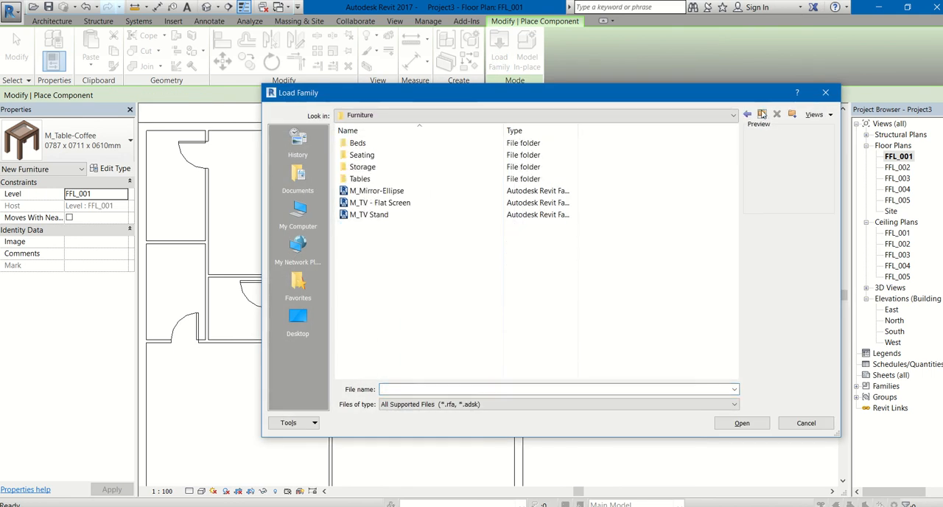
left_click(392, 207)
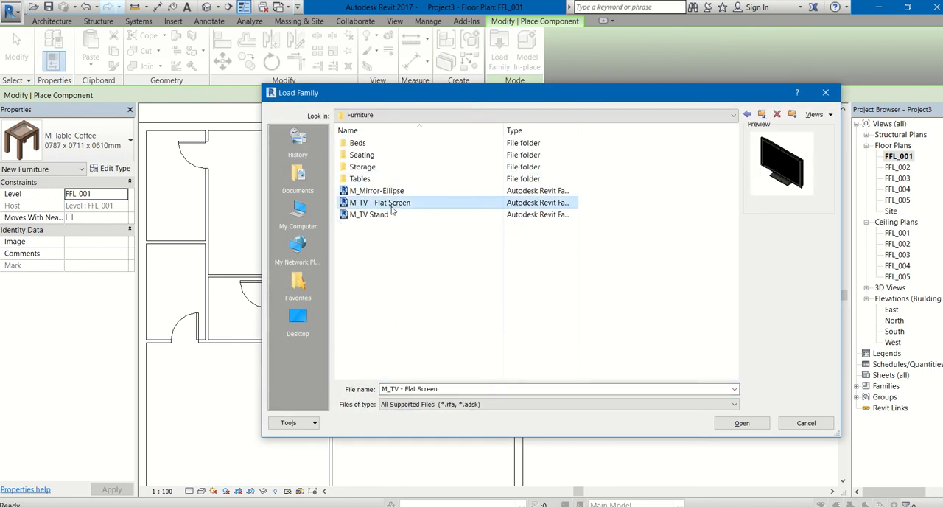
double_click(392, 207)
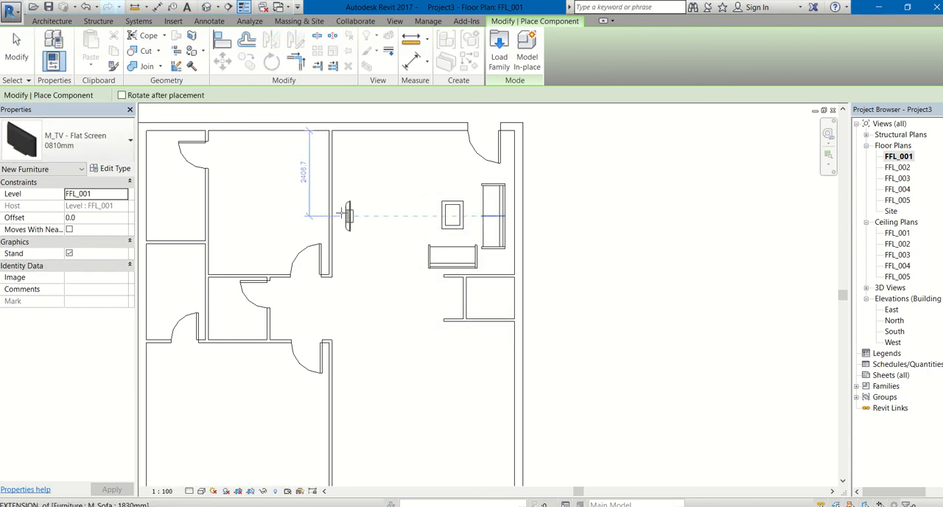
Step: Place a 1270mm M_TV - Flat Screen against the northeast room's west partition, 1800 mm from the north wall
left_click(100, 147)
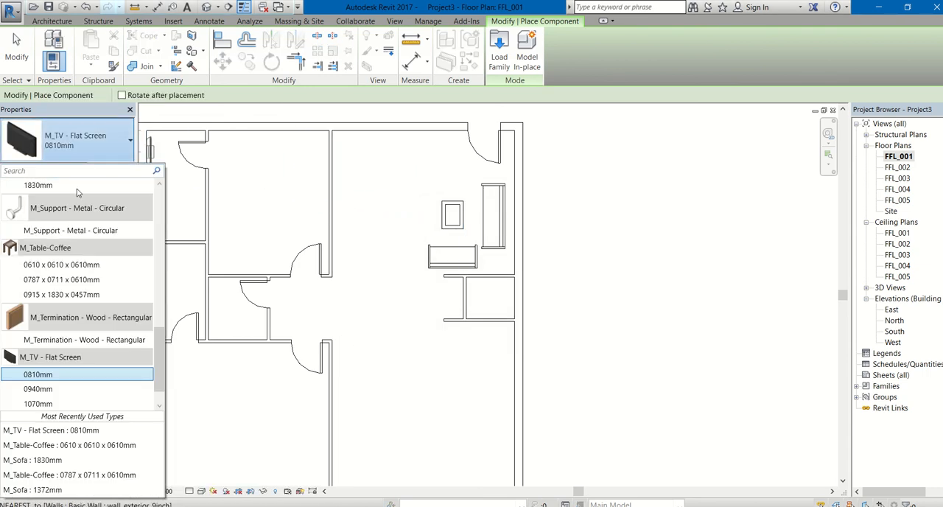
scroll(51, 293, "down", 1)
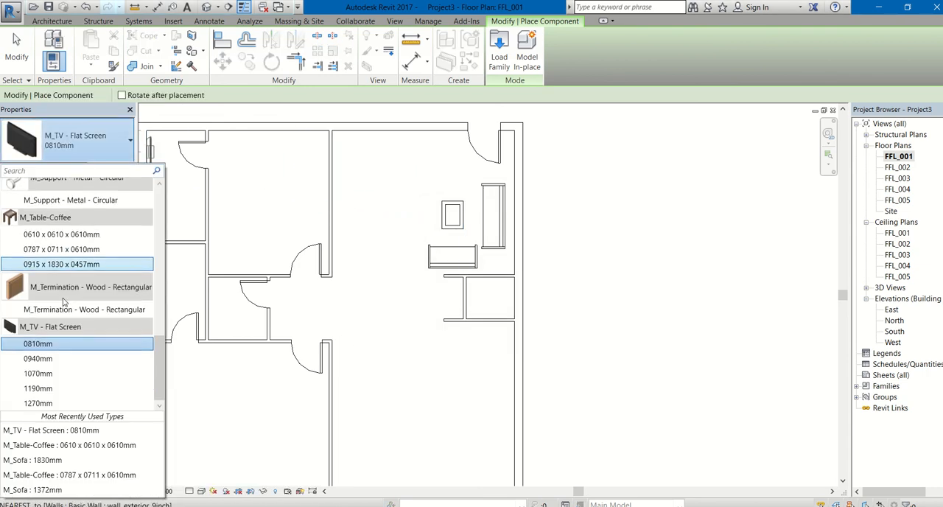
left_click(38, 404)
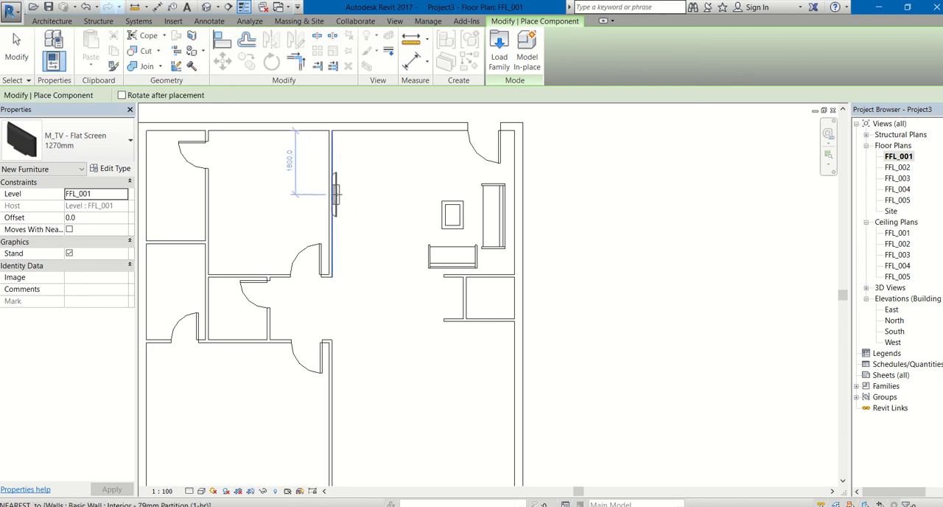
left_click(335, 194)
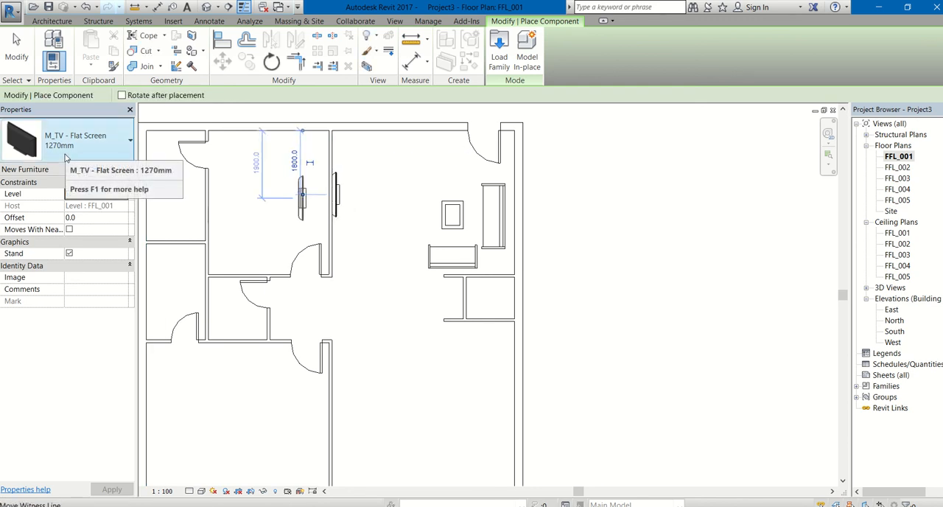
Step: Load the M_Bed-Box family from the Furniture library's Beds folder for placement as a component
key("Escape")
scroll(357, 235, "down", 2)
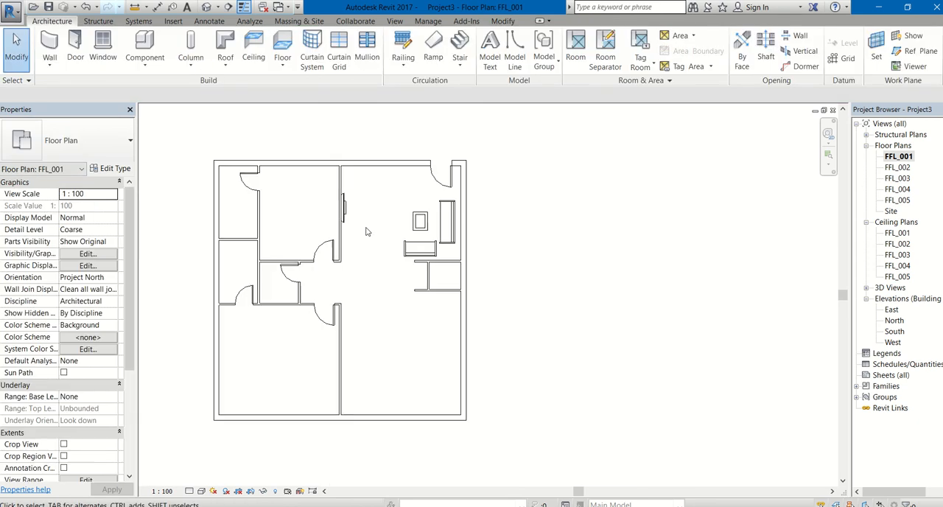
middle_click_drag(375, 233, 468, 195)
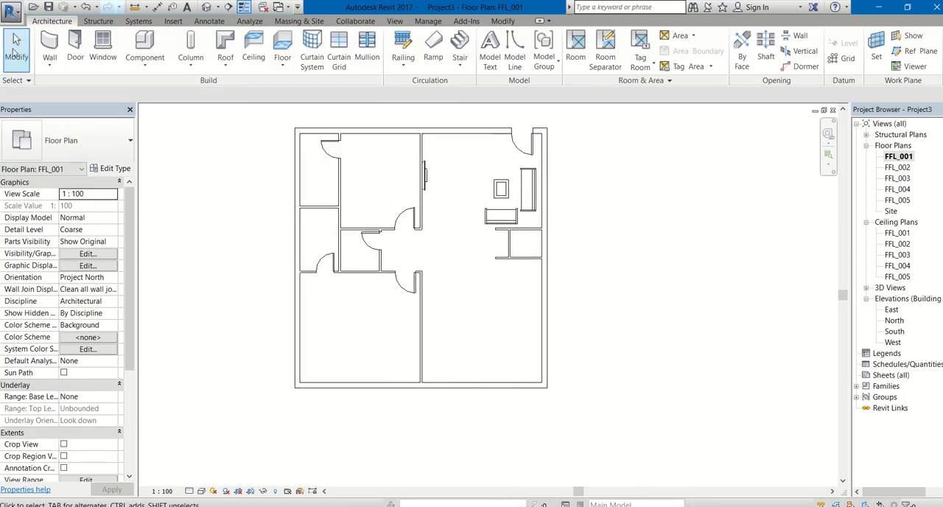
left_click(131, 64)
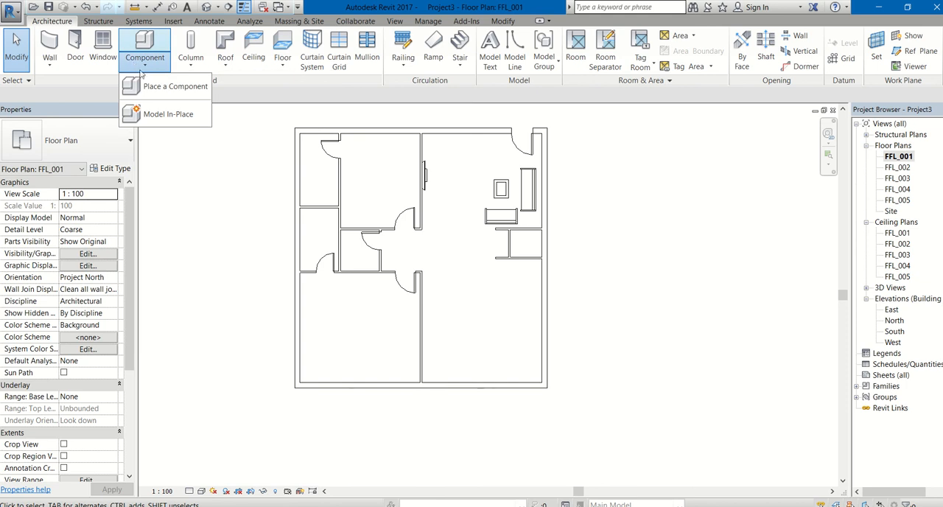
left_click(54, 26)
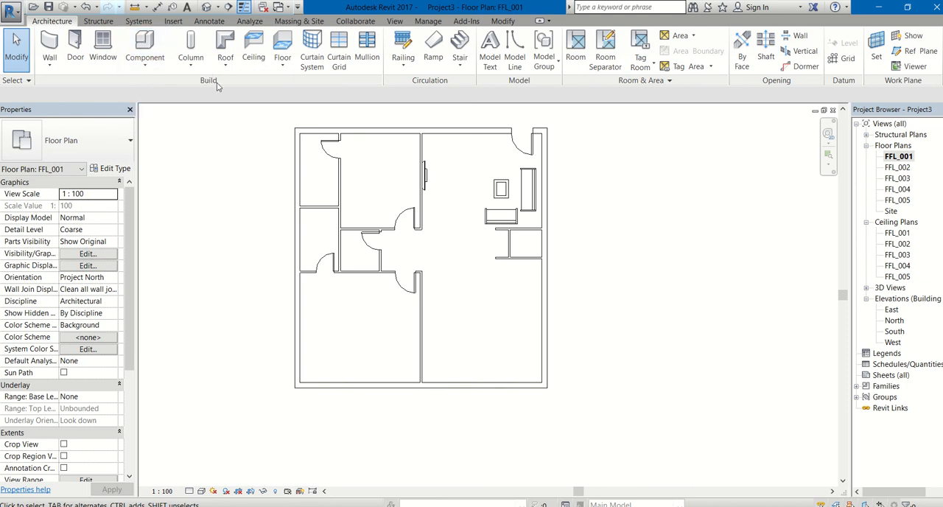
left_click(146, 65)
left_click(181, 86)
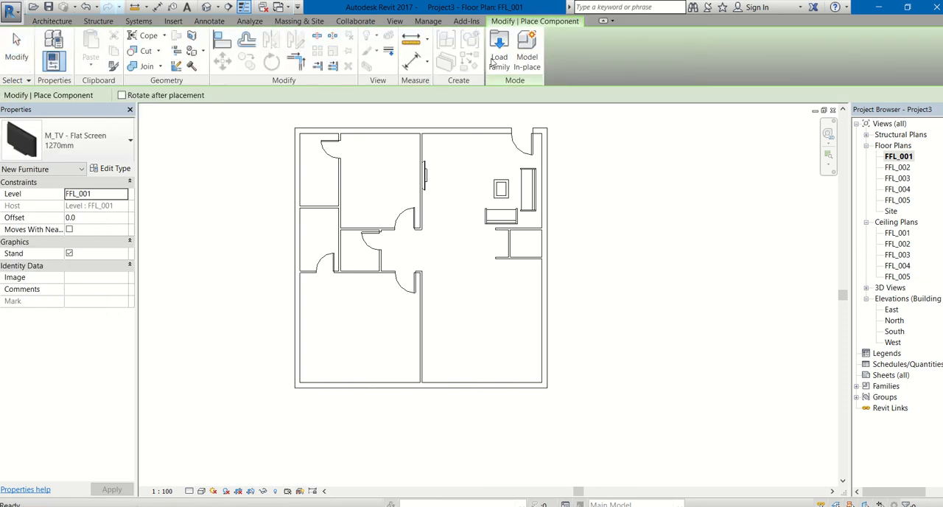
left_click(499, 57)
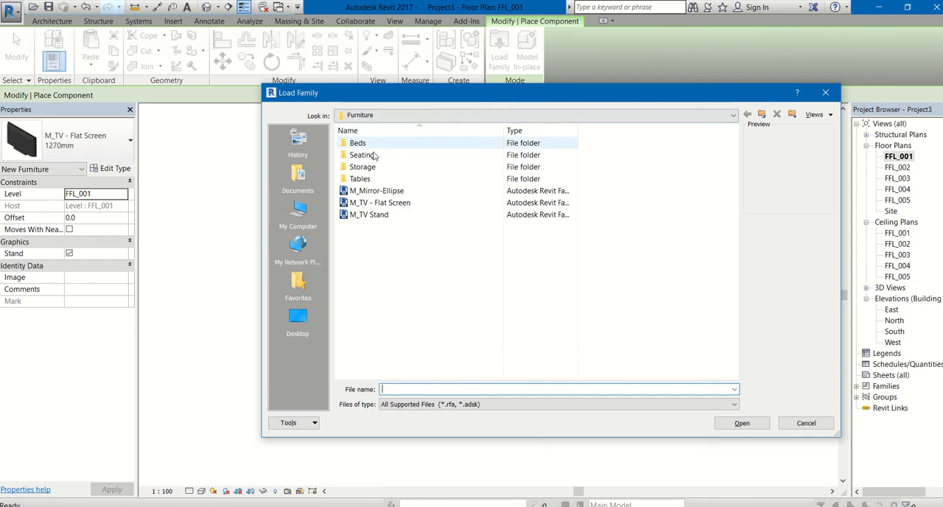
double_click(359, 143)
left_click(375, 145)
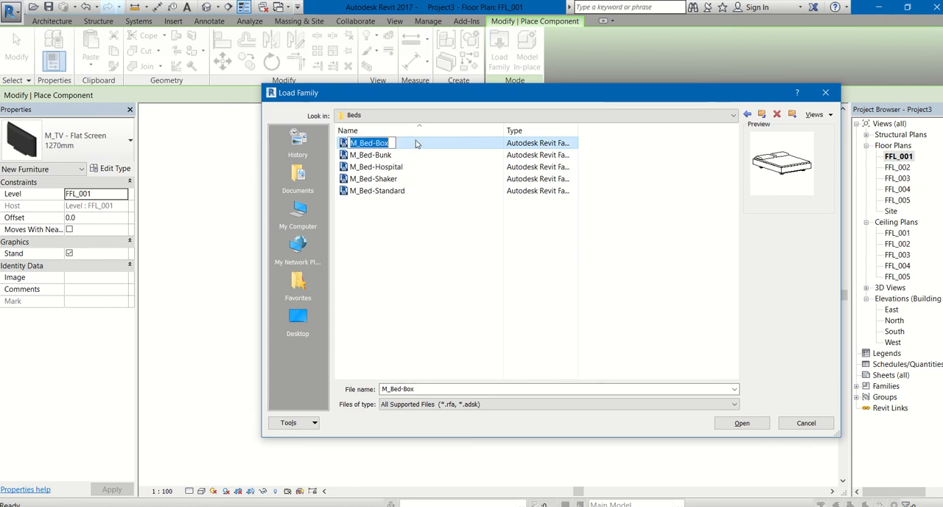
left_click(743, 424)
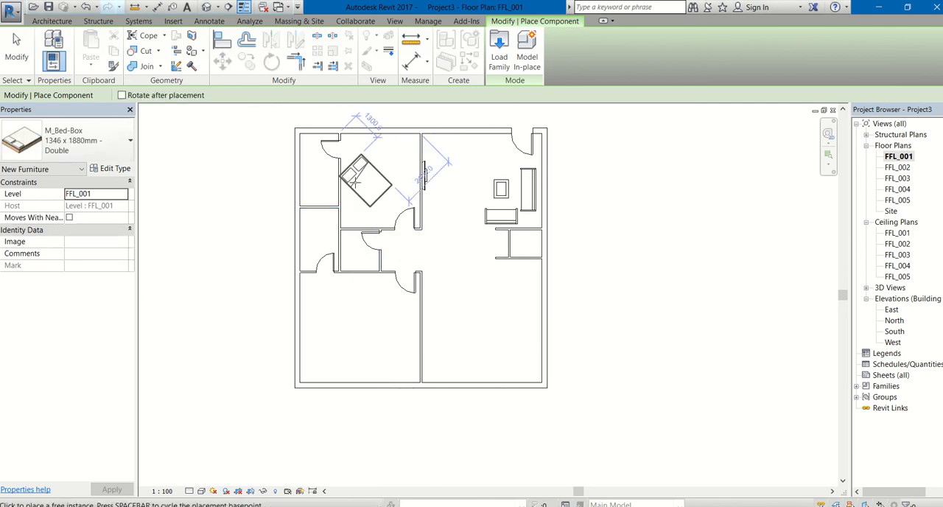
Step: Place a 1346 x 1880mm Double M_Bed-Box in the north middle room, with its headboard against the west partition
key("space")
key("space")
key("space")
key("space")
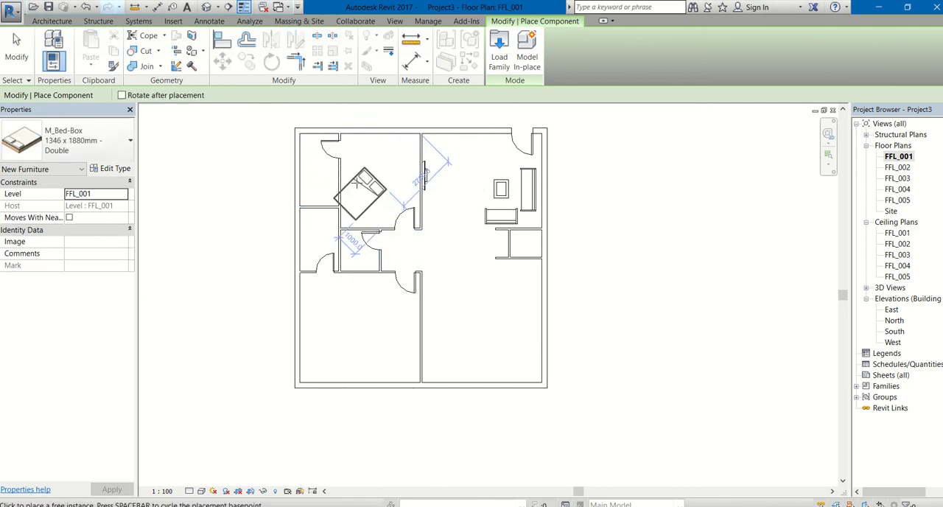
scroll(361, 190, "up", 4)
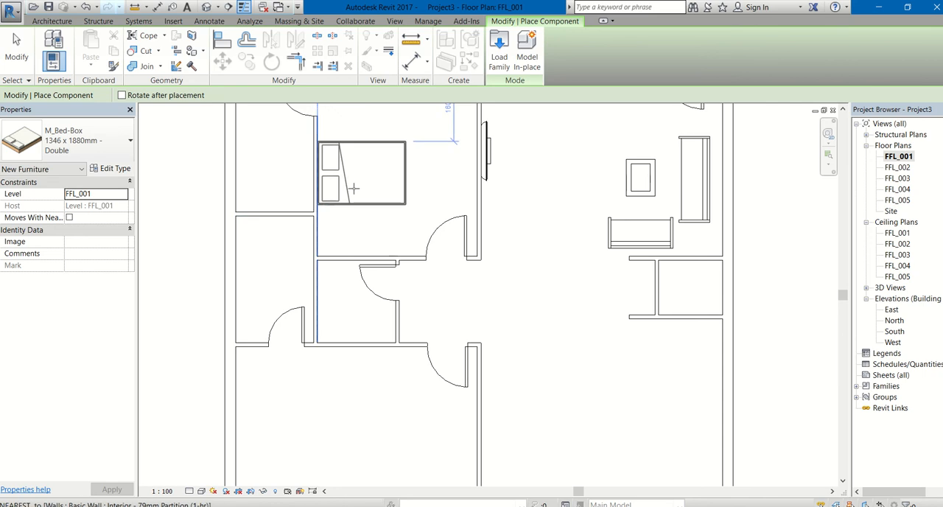
left_click(353, 189)
Step: Place a 1525 x 2007mm Queen M_Bed-Box against the southwest room's south wall, 1500 mm from the west wall
left_click(122, 147)
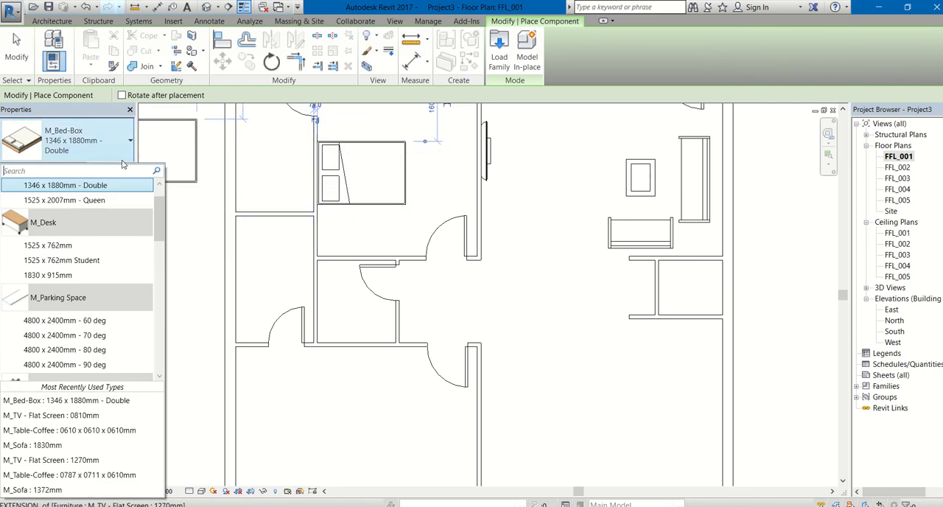
left_click(87, 201)
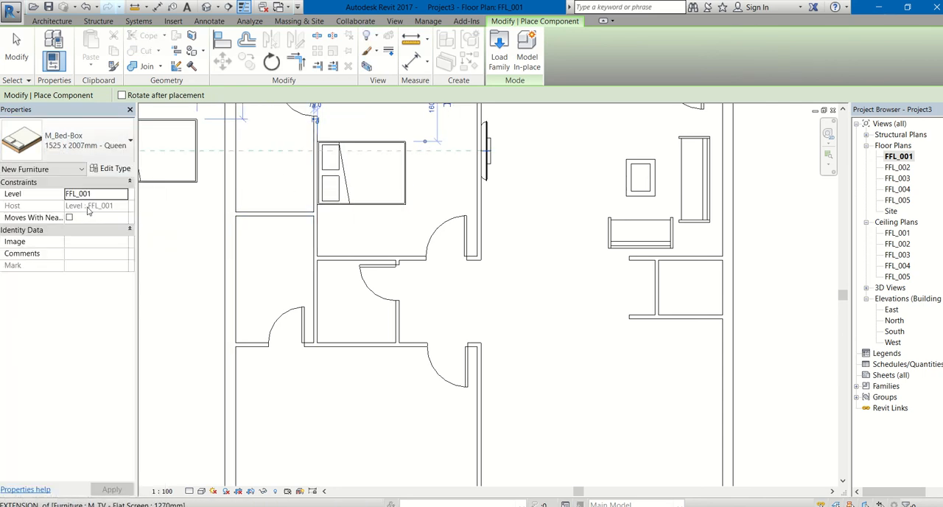
scroll(297, 287, "down", 3)
scroll(340, 429, "up", 4)
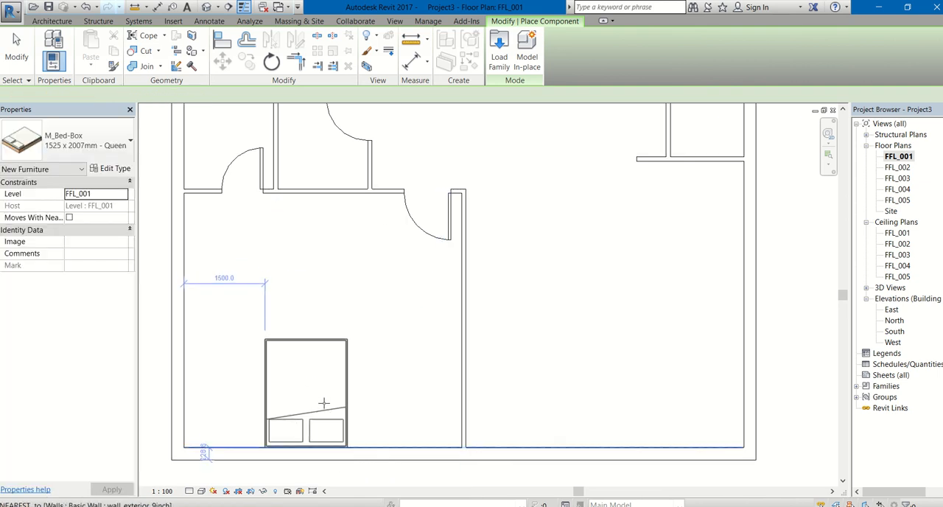
scroll(337, 254, "down", 4)
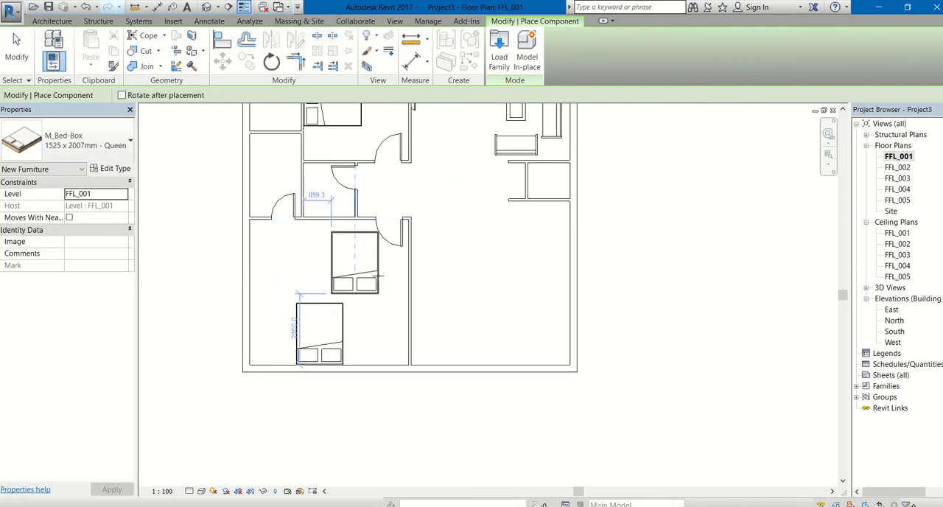
scroll(385, 279, "down", 3)
key("Escape")
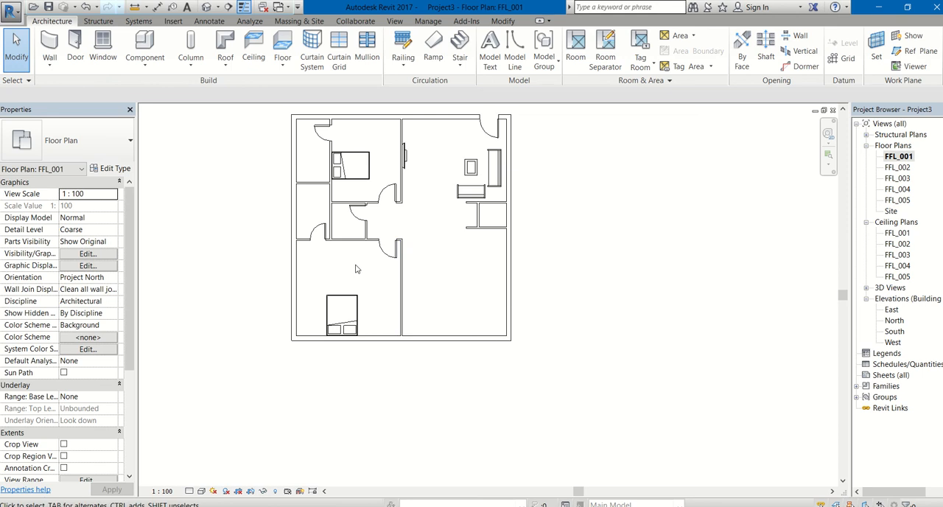
Step: Measure the distance from the northeast room's west partition to the east exterior wall by moving the dimension's witness line
left_click(401, 136)
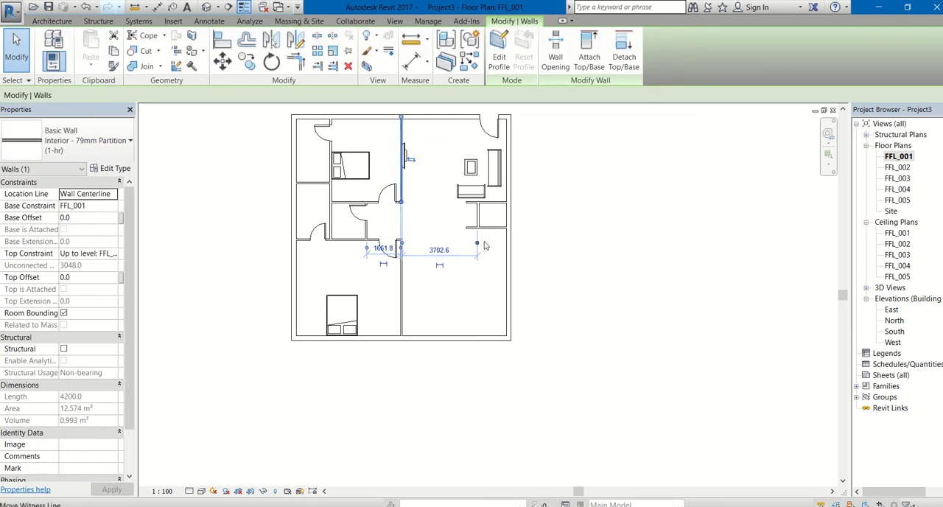
left_click_drag(478, 244, 479, 244)
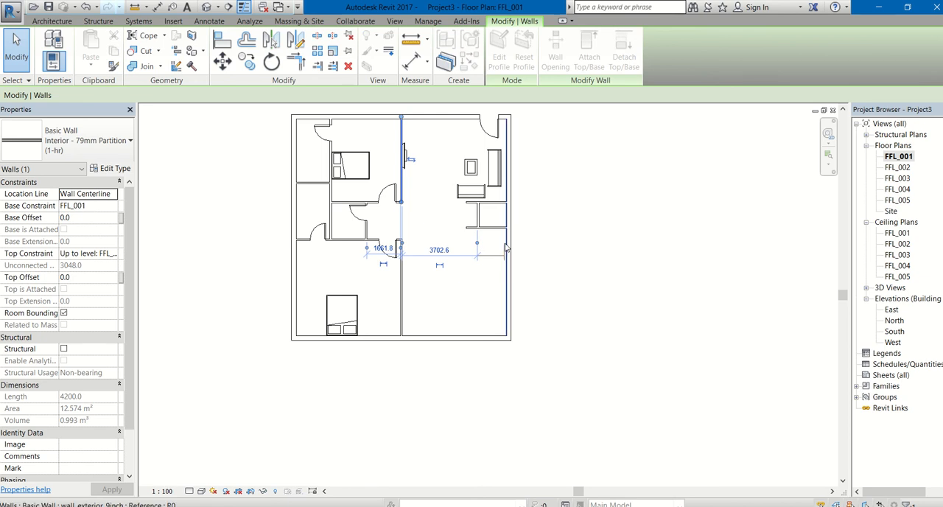
left_click_drag(510, 244, 502, 244)
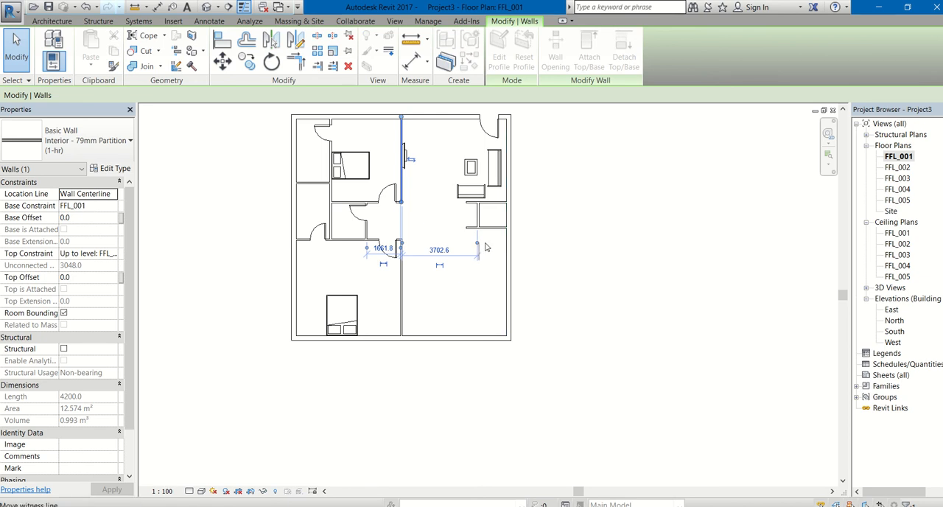
left_click_drag(509, 249, 507, 258)
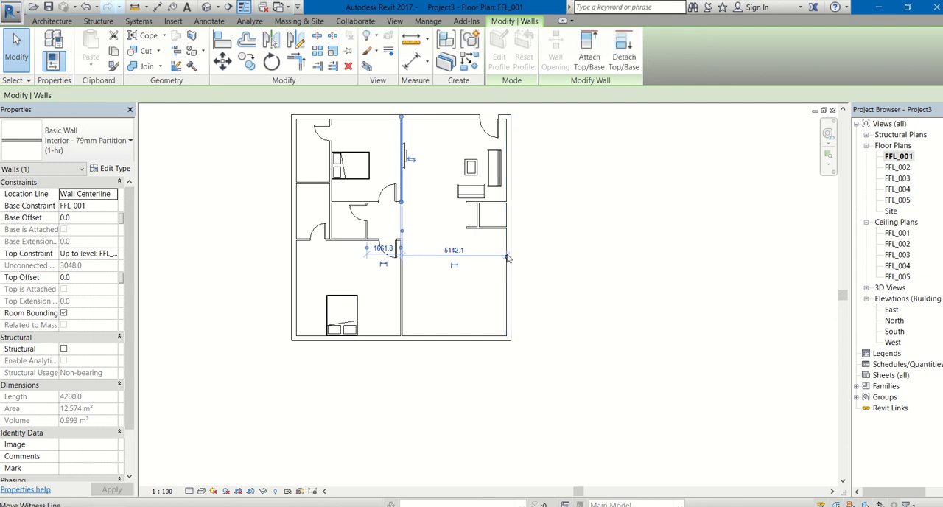
left_click(542, 246)
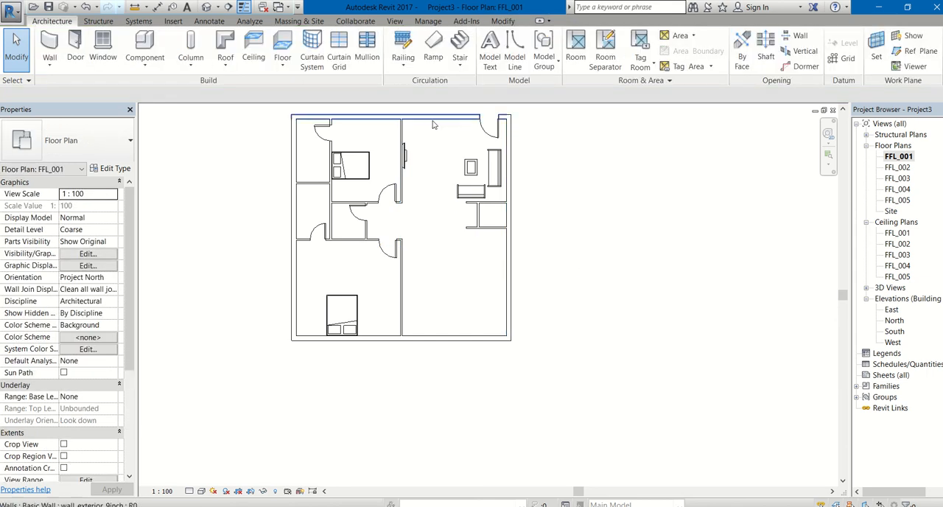
Step: Load the M_Water Closet - Flush Tank family from the library's Plumbing, MEP, Fixtures, Water Closets folder for placement as a component
scroll(435, 122, "down", 1)
middle_click_drag(467, 225, 487, 287)
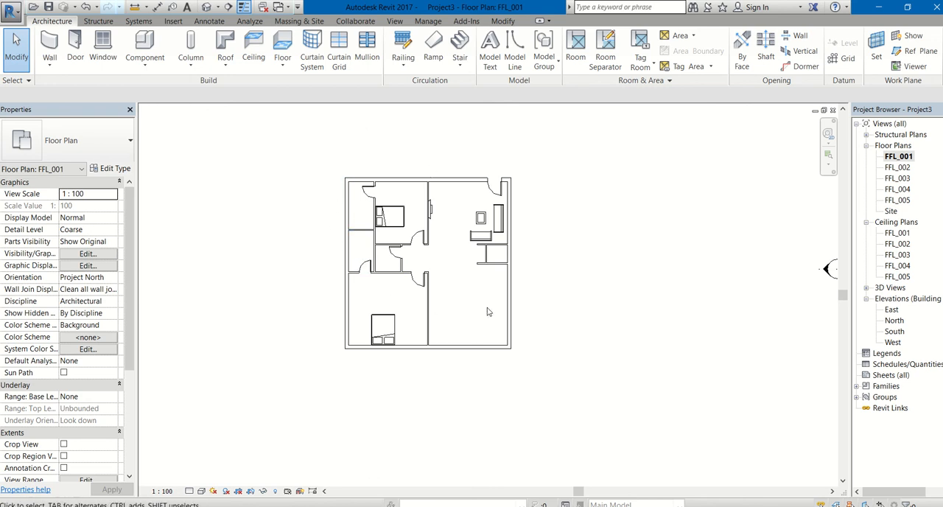
scroll(383, 239, "up", 2)
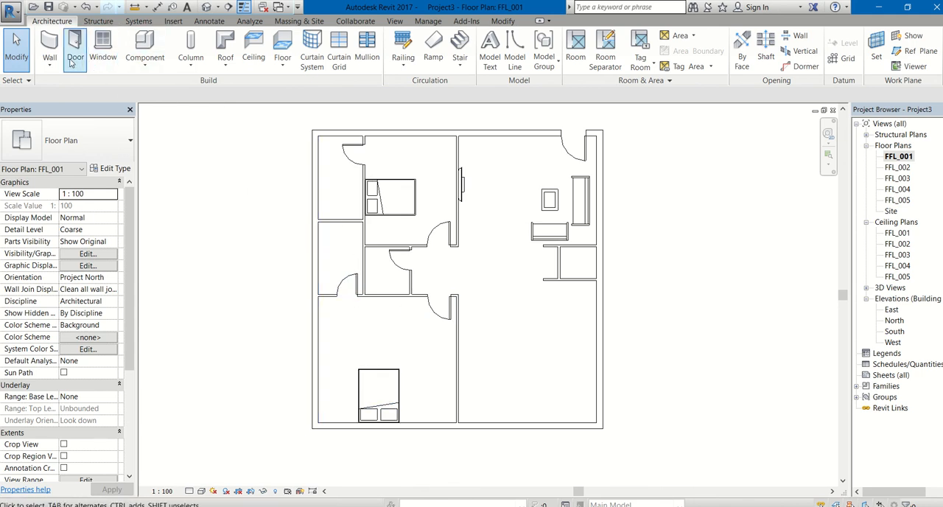
left_click(155, 68)
left_click(154, 88)
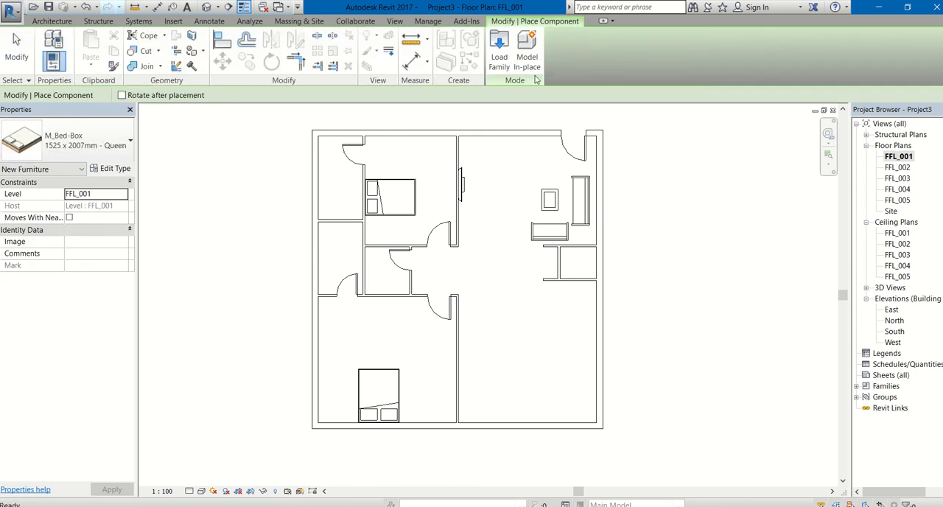
left_click(498, 57)
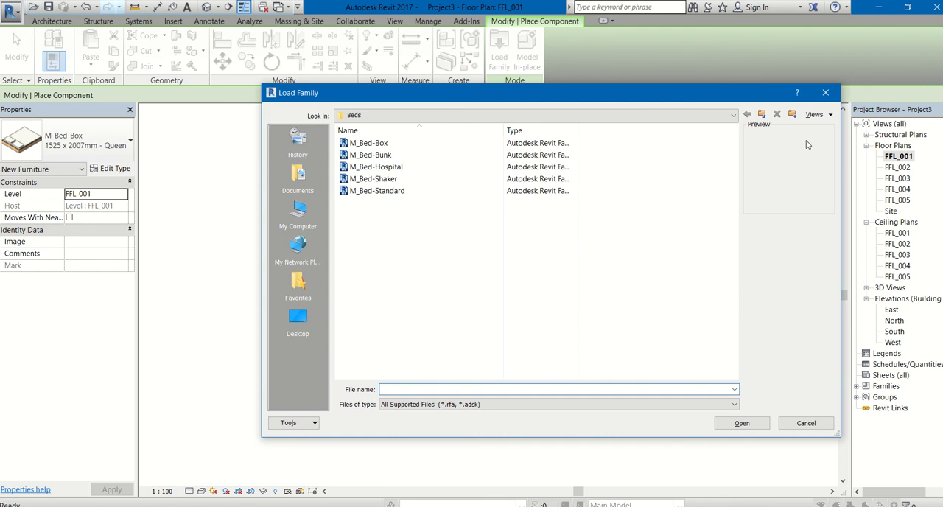
left_click(763, 115)
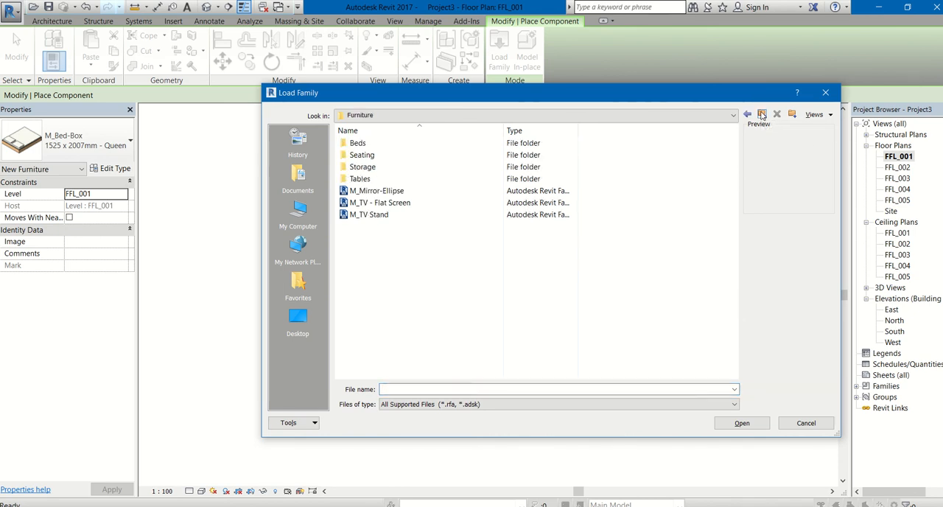
left_click(762, 115)
scroll(391, 299, "down", 3)
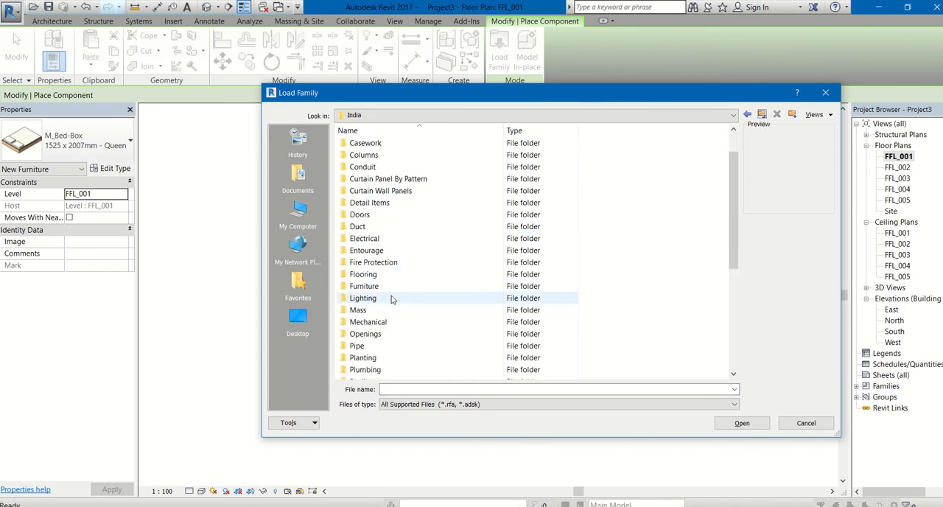
scroll(391, 298, "down", 1)
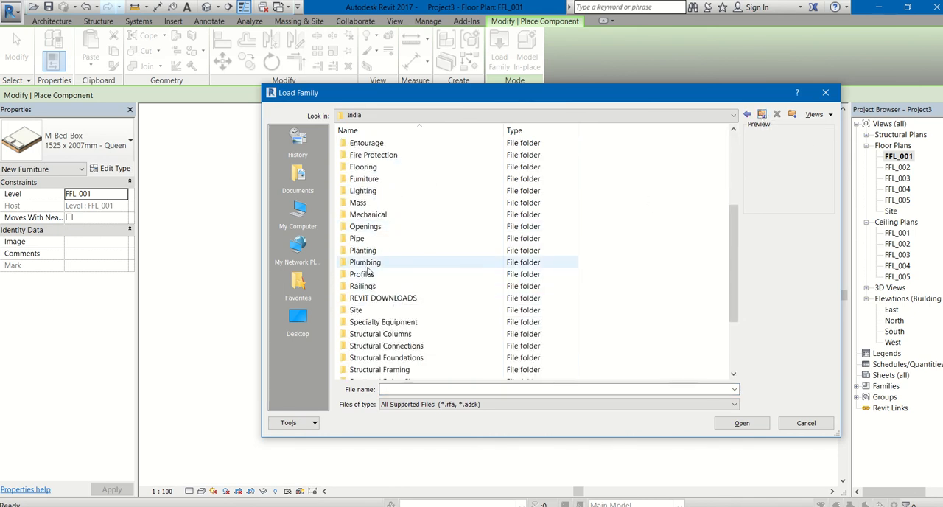
double_click(367, 264)
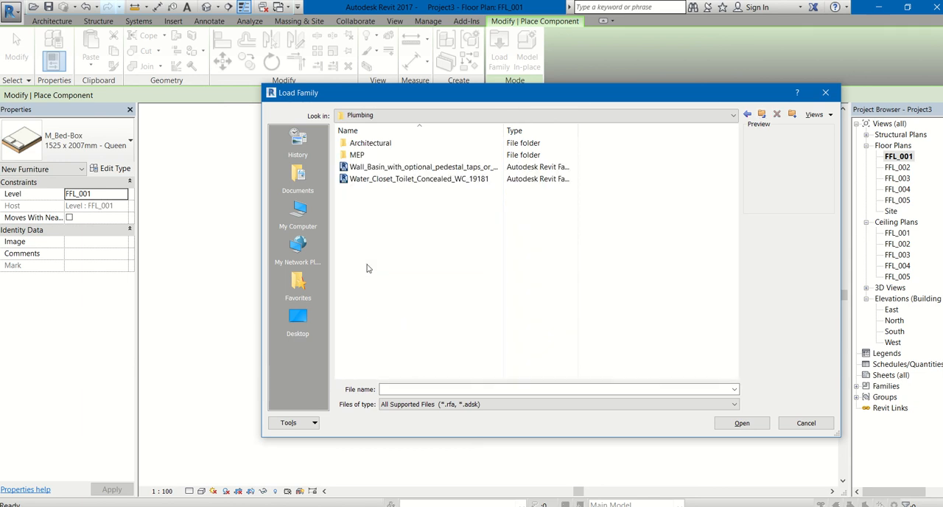
double_click(359, 155)
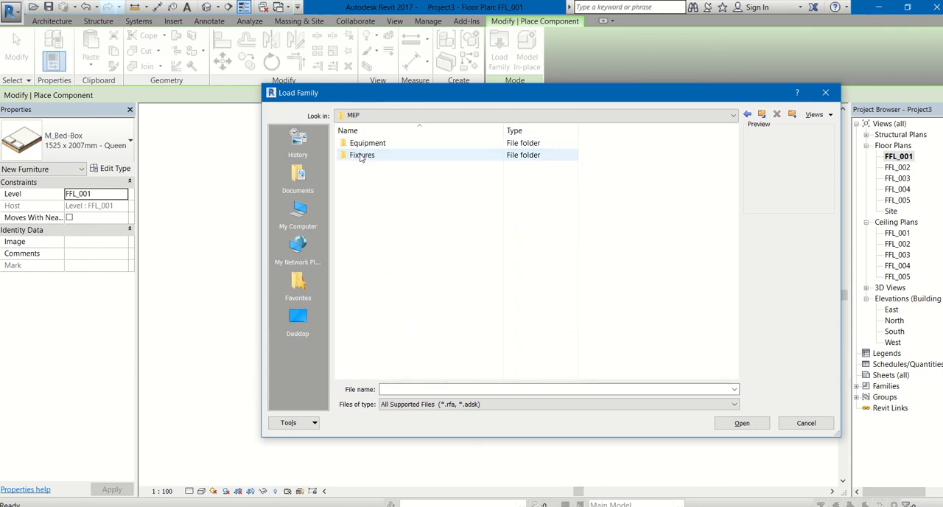
double_click(361, 157)
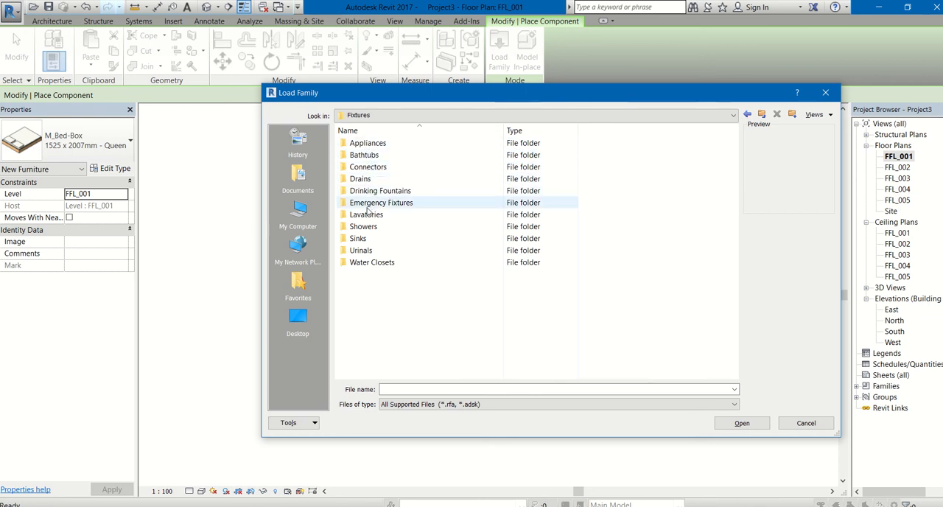
double_click(358, 264)
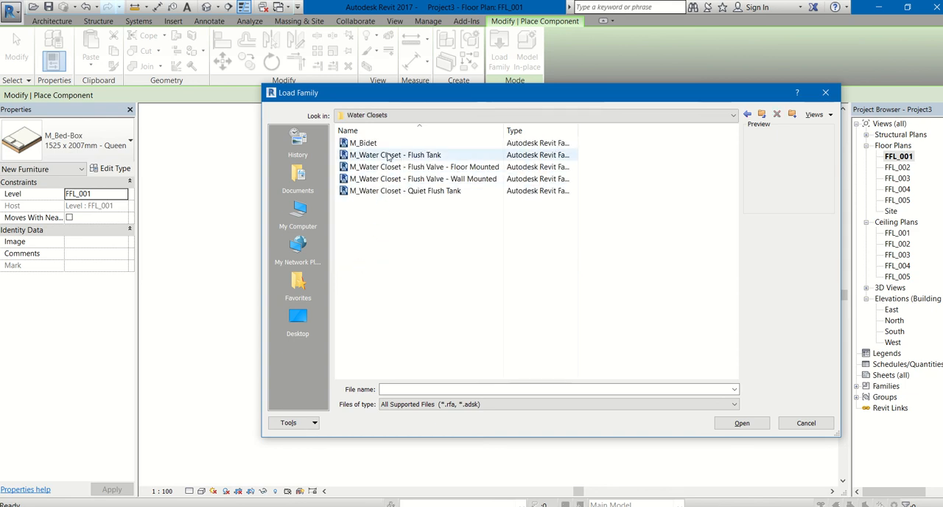
left_click(389, 156)
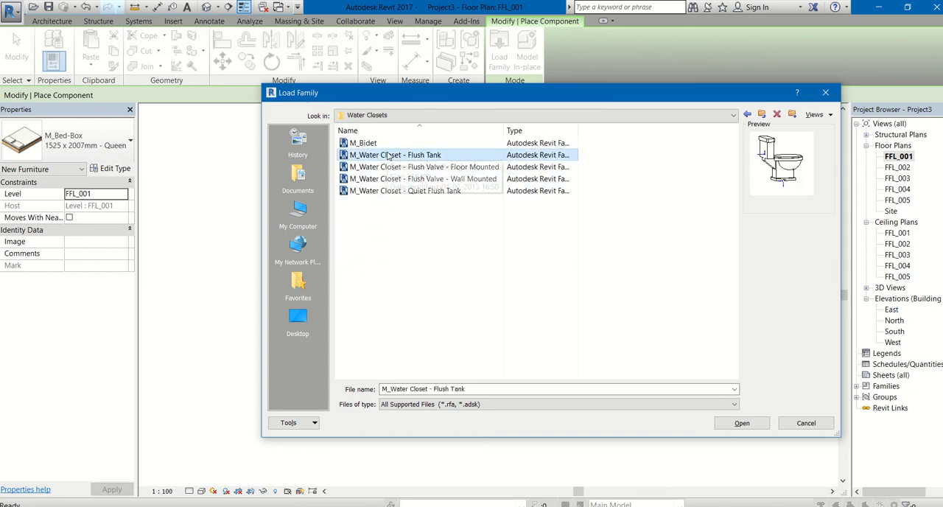
double_click(389, 155)
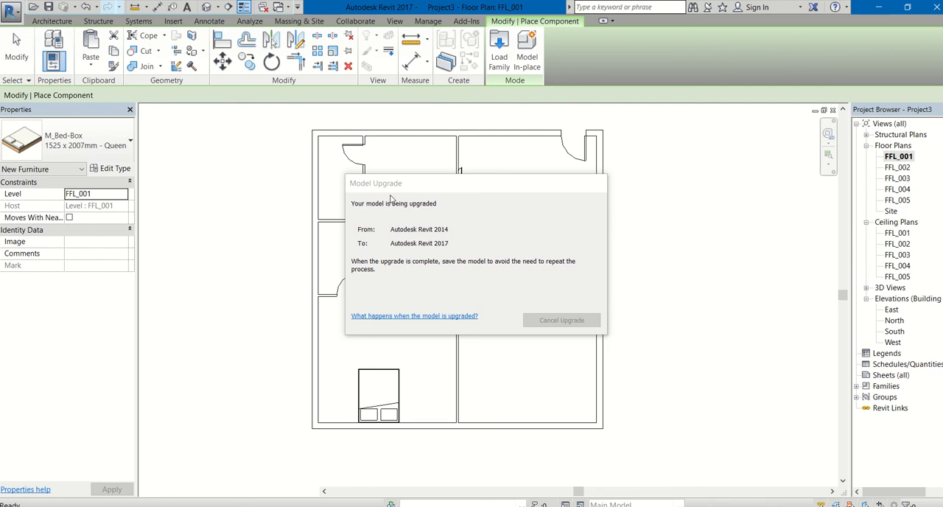
Step: Place two M_Water Closet - Flush Tank fixtures back to back at the midpoint of the partition between the two west bathrooms
scroll(353, 223, "up", 1)
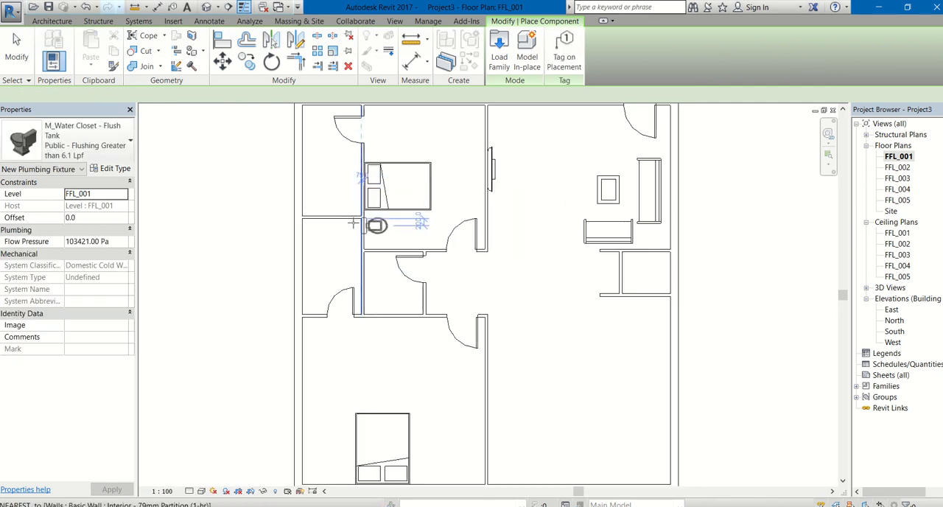
scroll(353, 222, "up", 1)
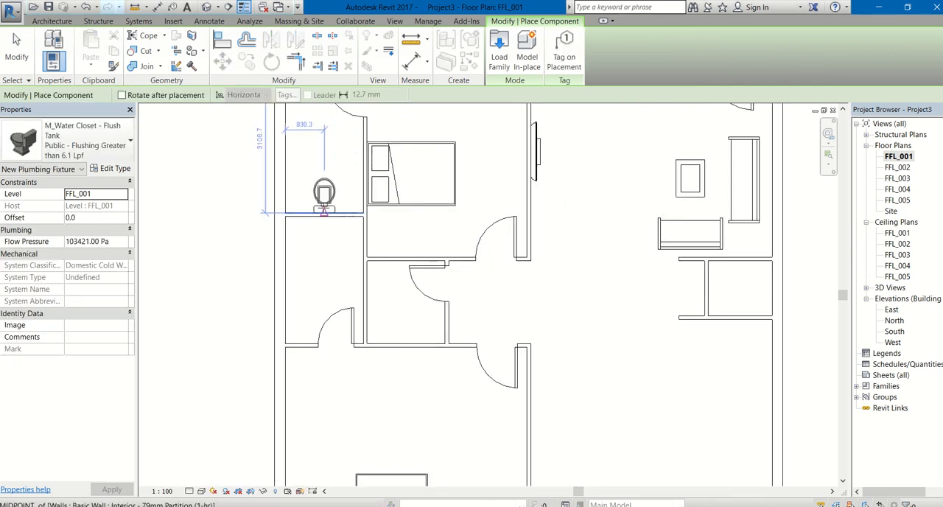
left_click(324, 211)
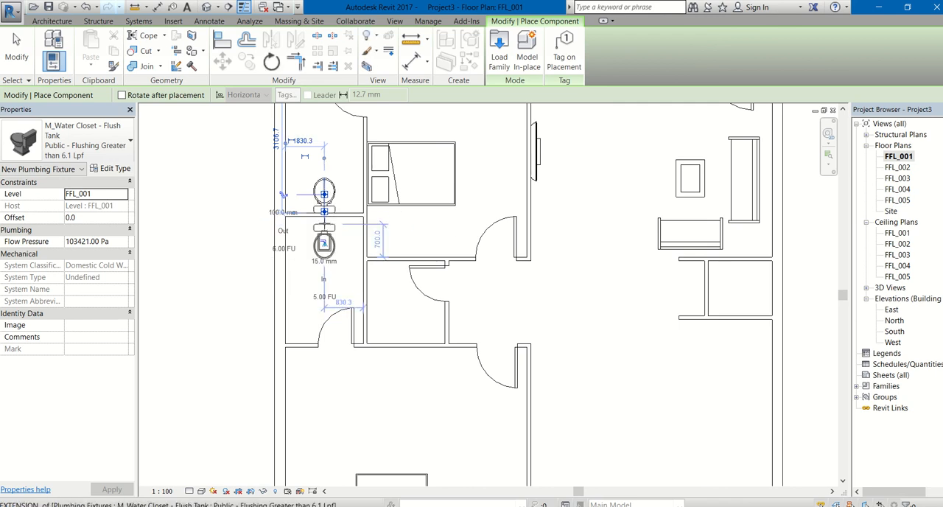
scroll(324, 223, "up", 4)
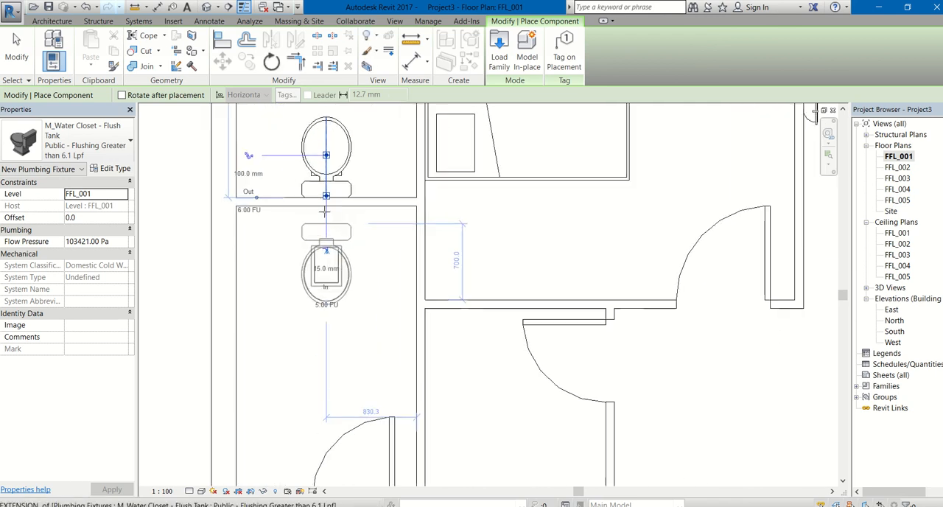
scroll(329, 223, "down", 3)
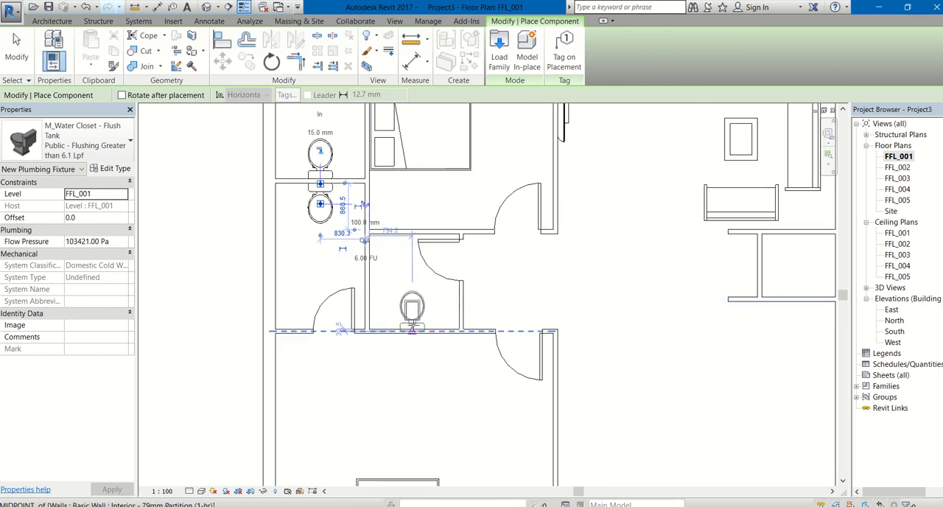
Step: Place a third flush tank water closet at the midpoint of the south partition in the small middle toilet room
left_click(416, 327)
scroll(483, 384, "down", 5)
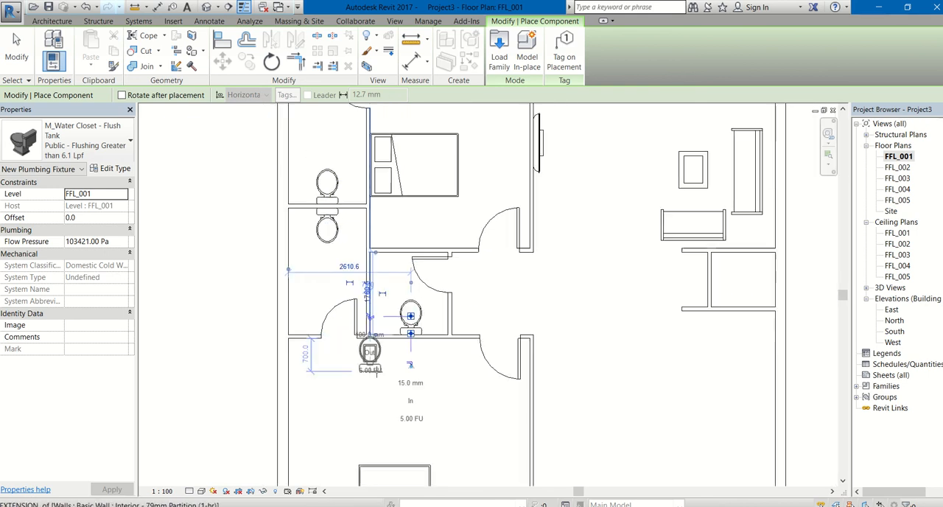
key("Escape")
key("Escape")
scroll(493, 387, "up", 2)
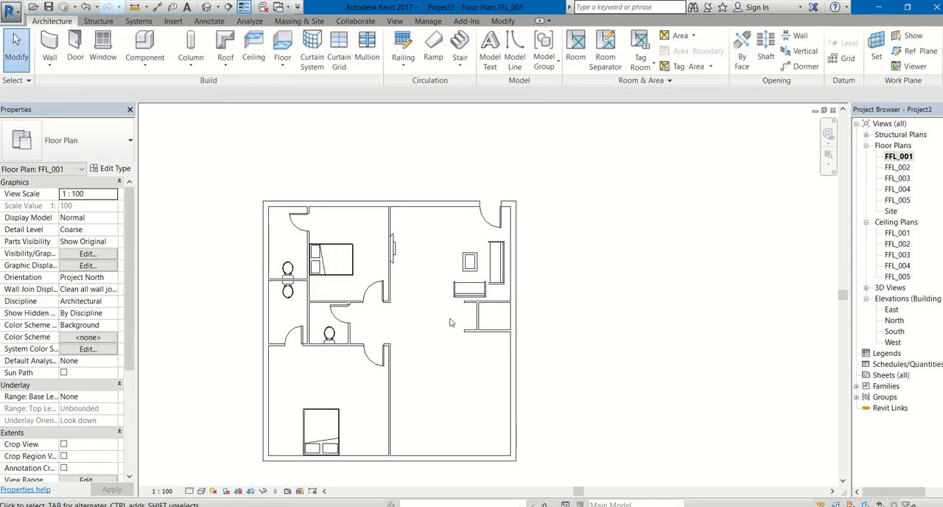
Step: Open the library's Specialty Equipment, Domestic folder to load a new component family
left_click(106, 50)
left_click(145, 63)
left_click(173, 84)
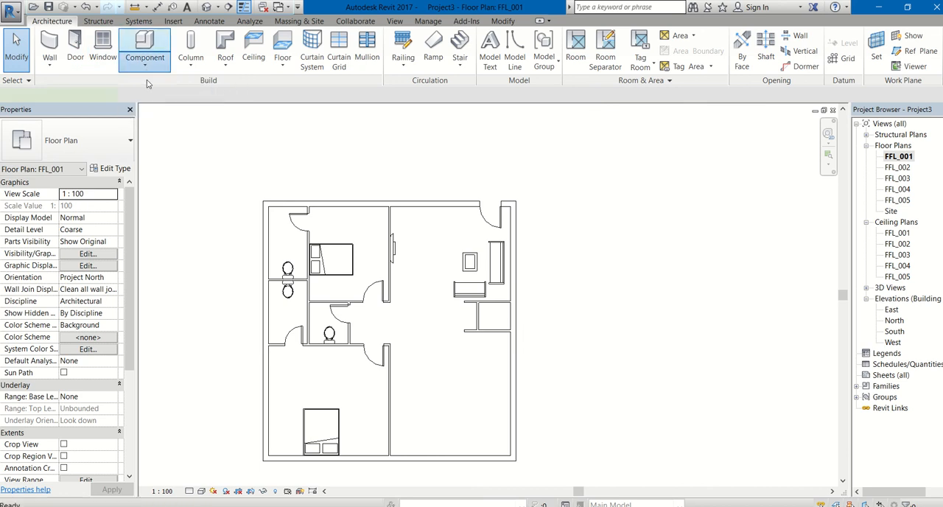
left_click(506, 59)
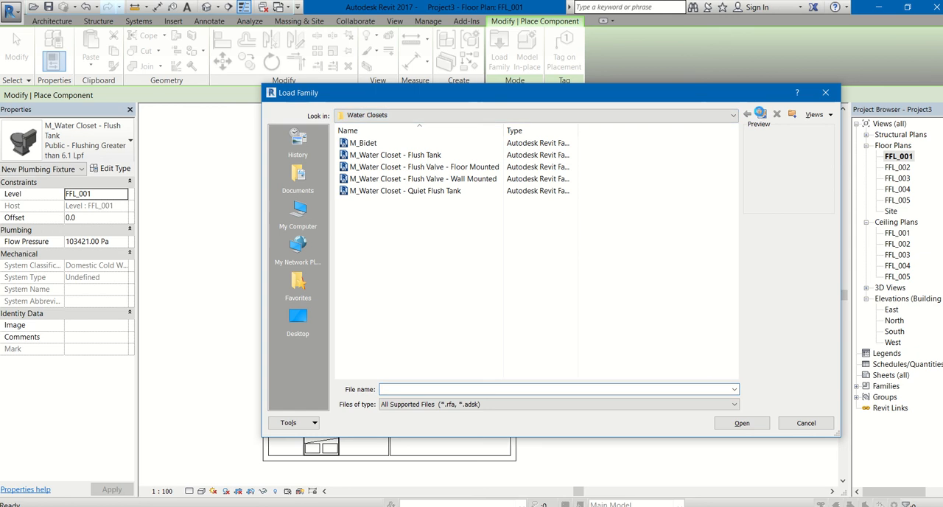
left_click(760, 113)
left_click(761, 114)
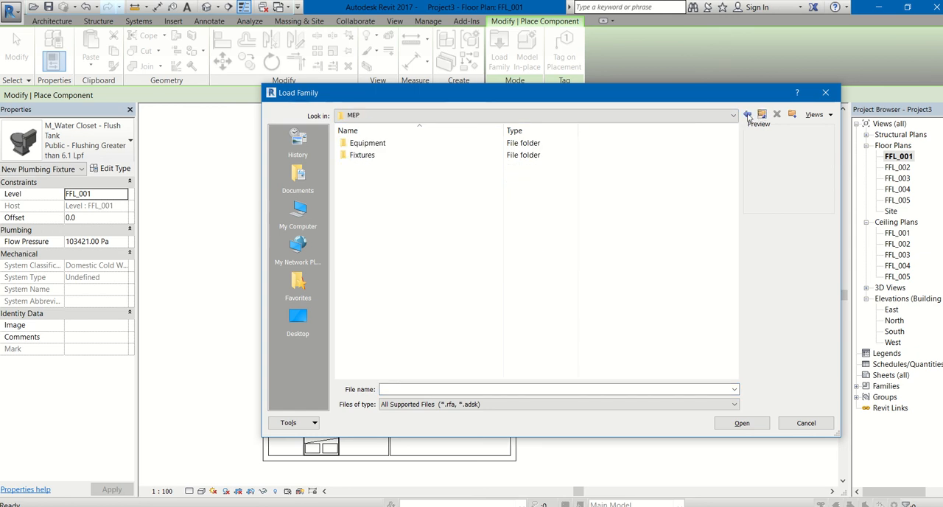
left_click(761, 114)
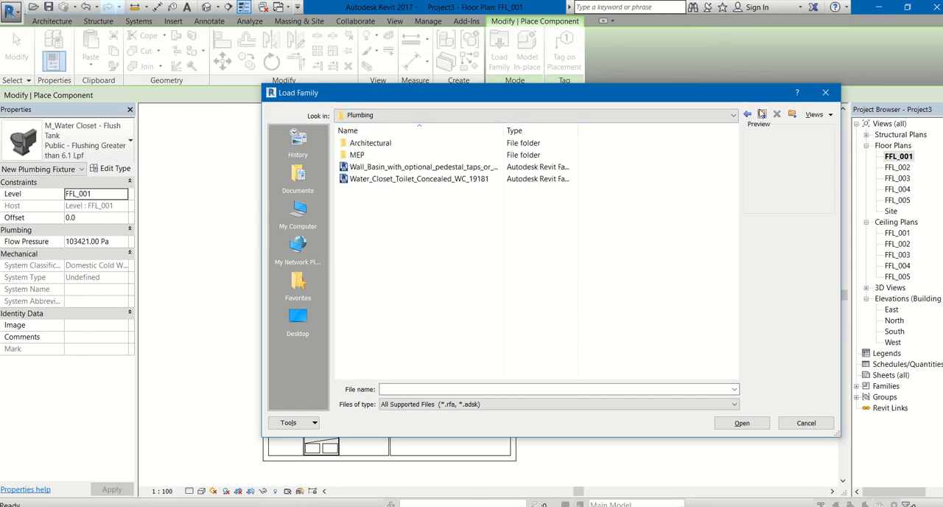
left_click(762, 114)
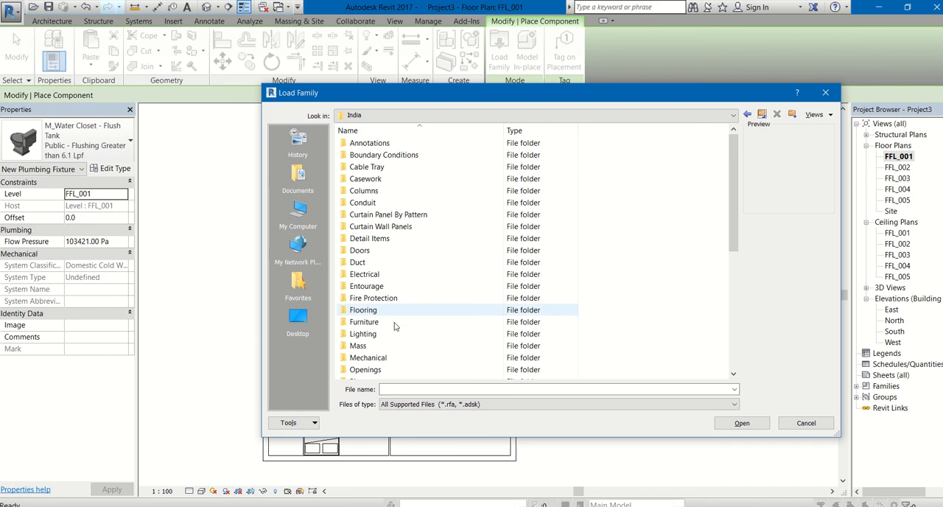
scroll(381, 345, "down", 2)
scroll(377, 350, "down", 1)
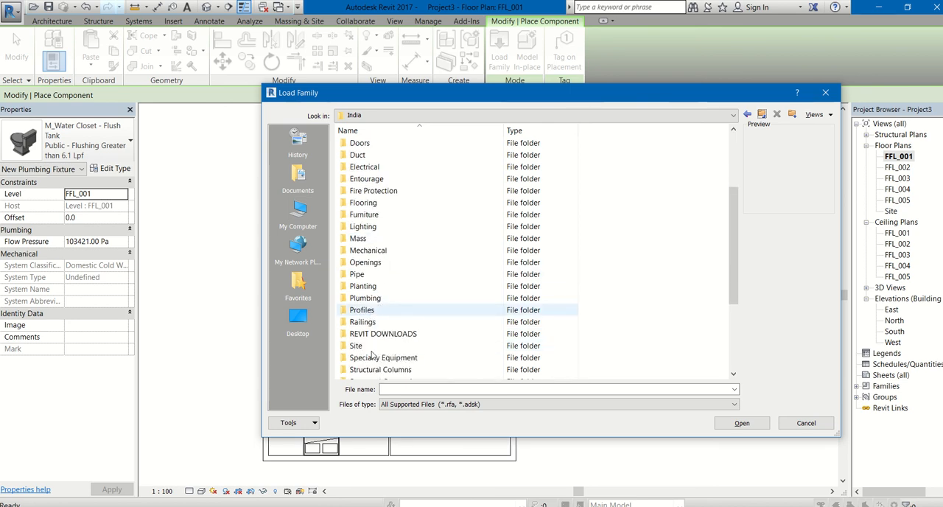
double_click(372, 361)
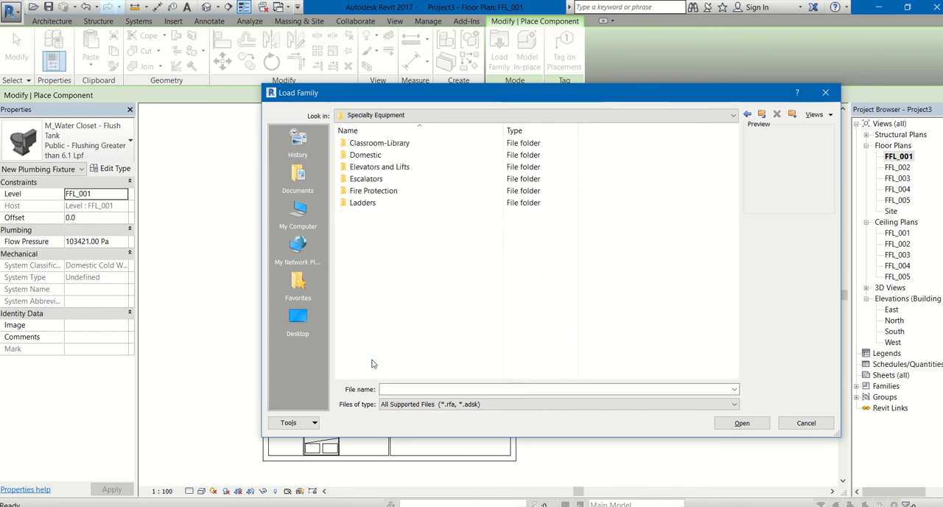
double_click(374, 155)
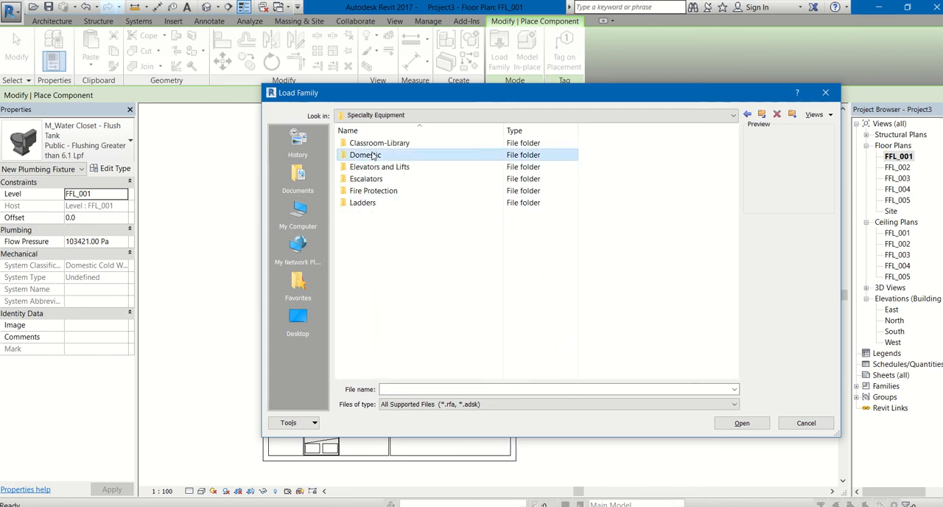
left_click(376, 155)
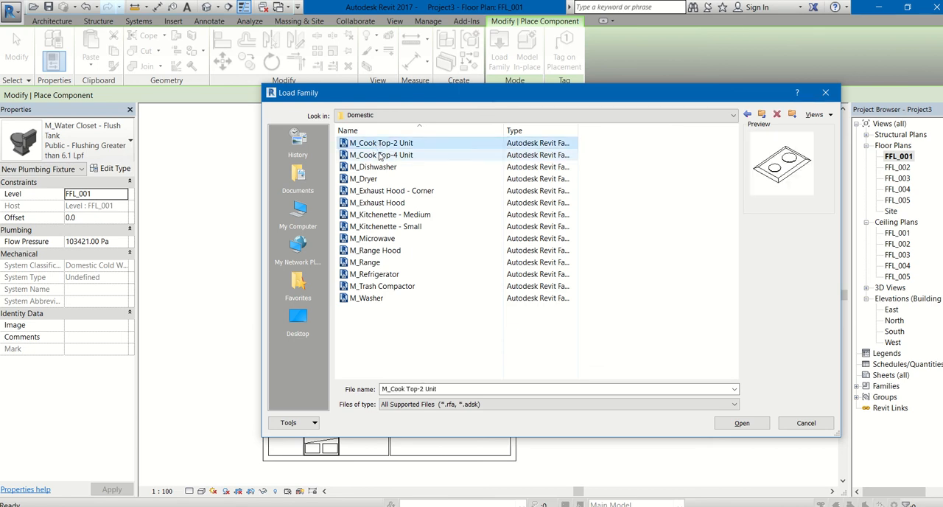
Step: Preview several domestic equipment families and load M_Kitchenette - Medium for placement
left_click(375, 179)
left_click(374, 191)
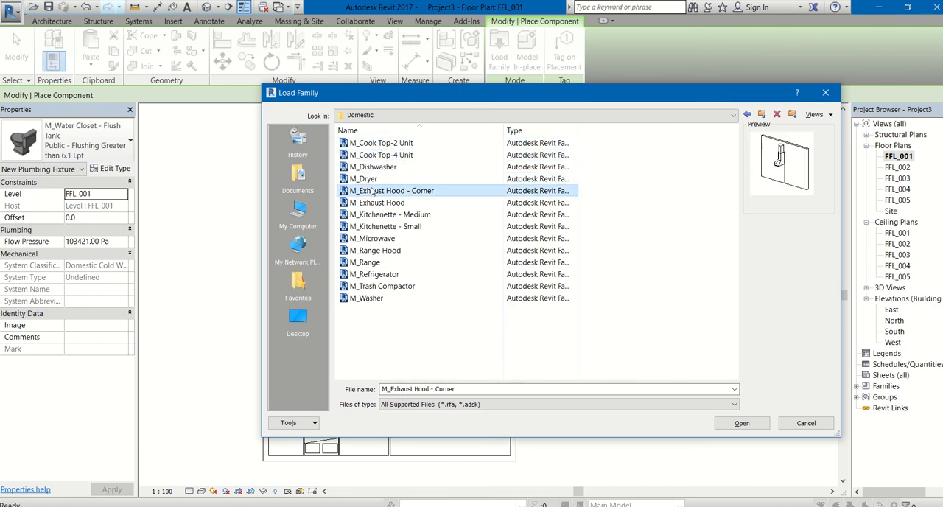
left_click(374, 214)
left_click(381, 226)
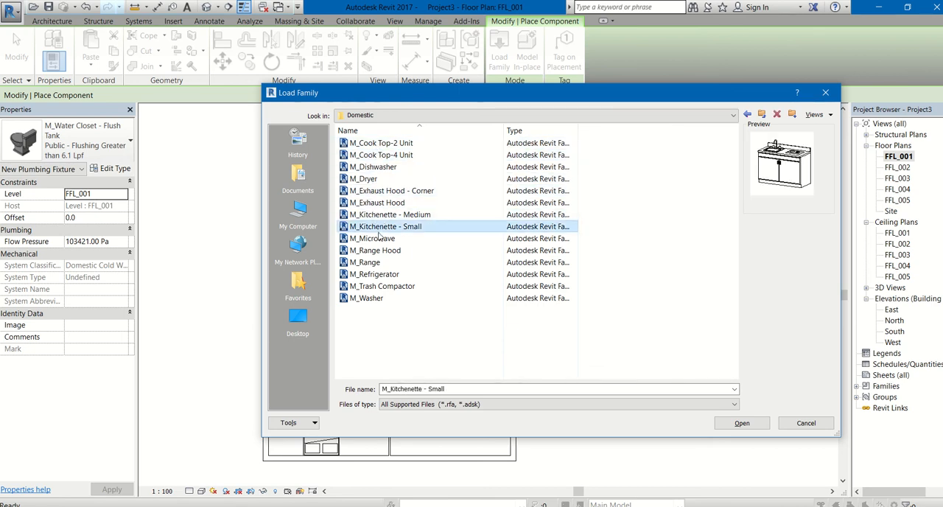
double_click(387, 215)
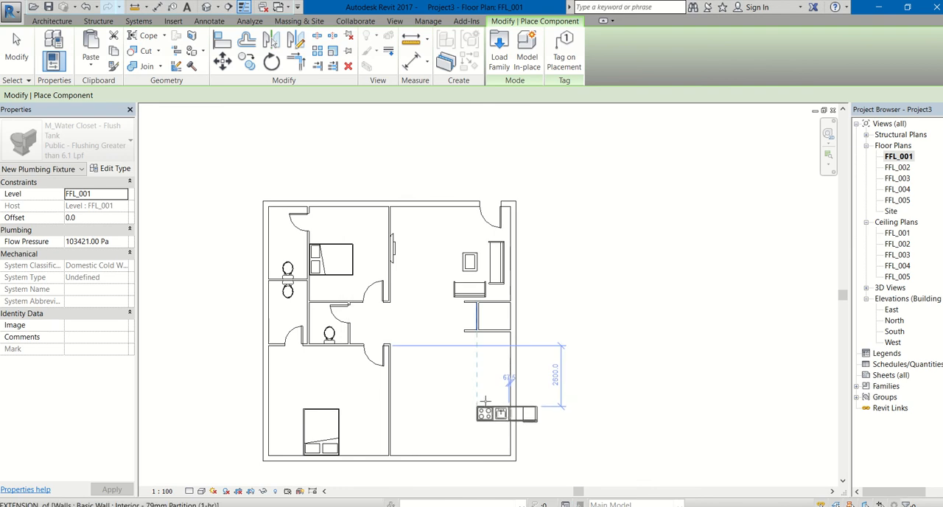
Step: Place the 1372mm M_Kitchenette - Medium along the southeast room's east exterior wall, rotated so its cooktop is at the north end
key("space")
key("space")
key("space")
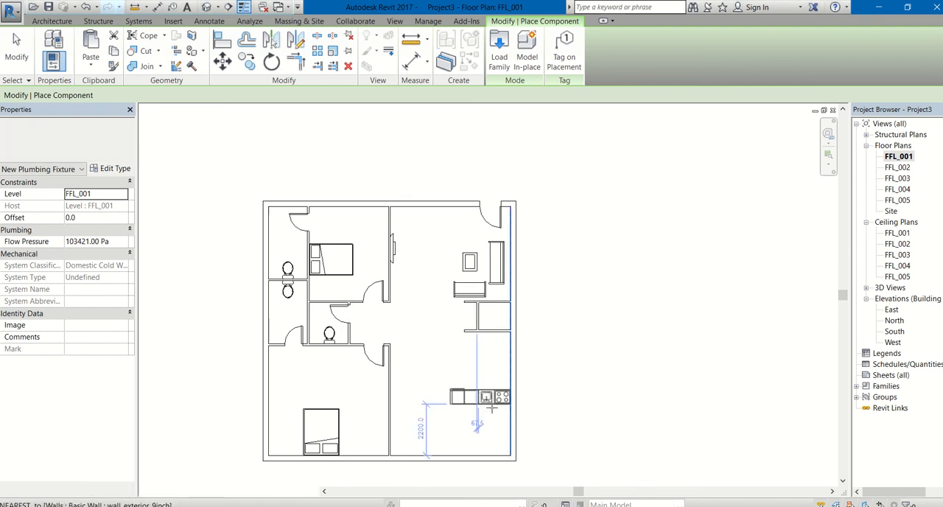
scroll(511, 462, "up", 4)
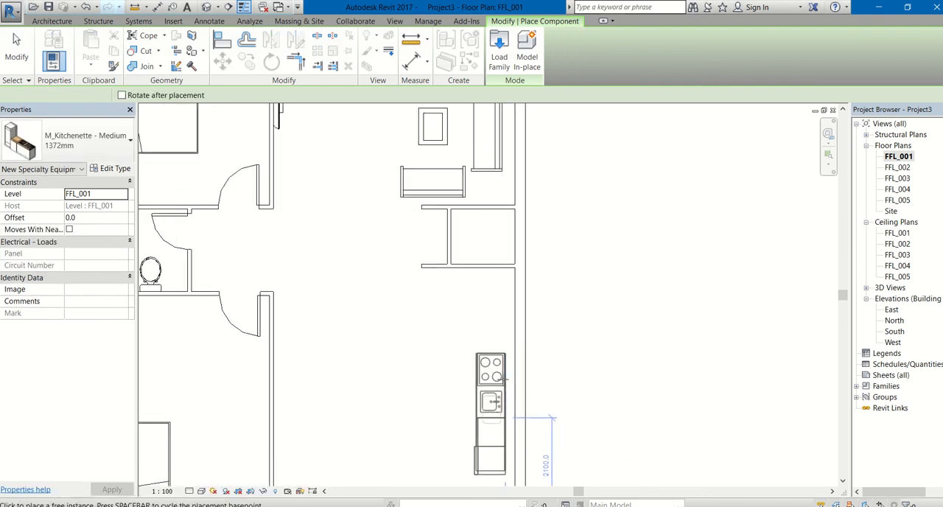
left_click(507, 369)
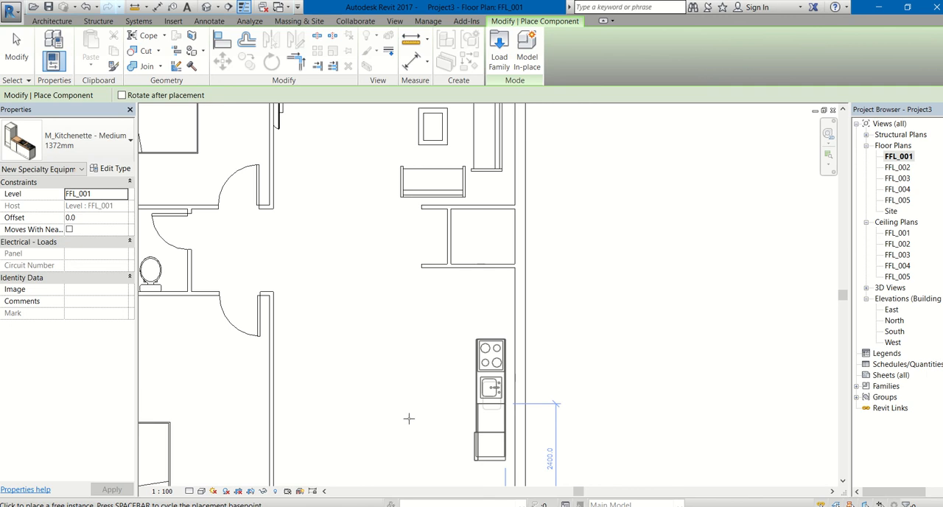
scroll(409, 419, "down", 4)
key("Escape")
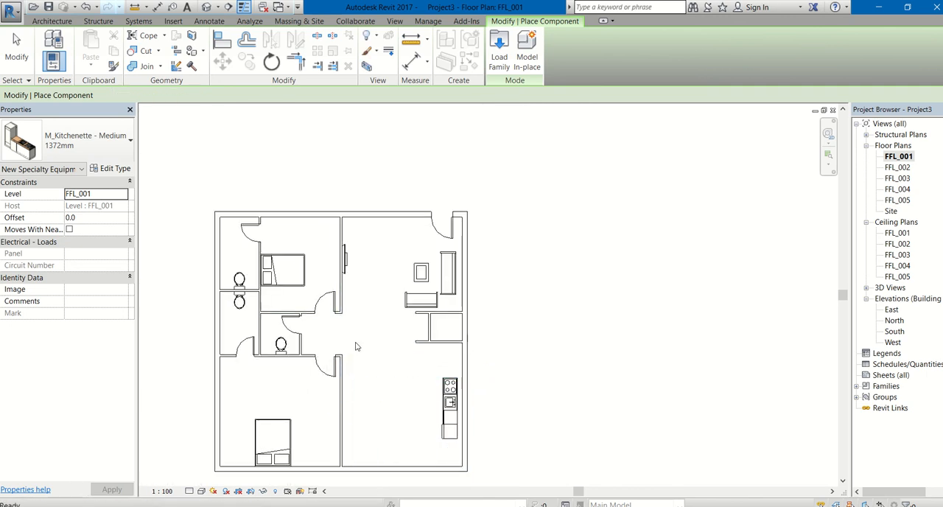
key("Escape")
scroll(356, 346, "down", 3)
scroll(434, 405, "up", 2)
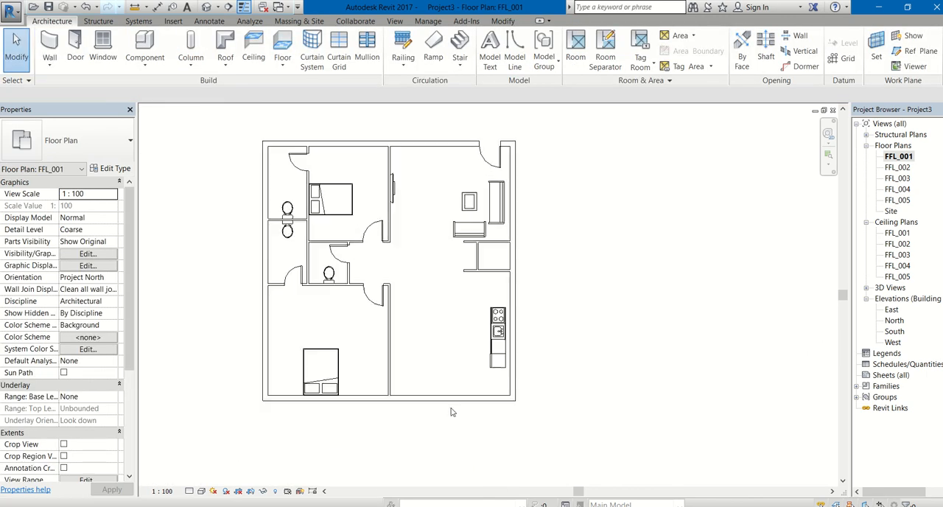
Step: Load the M_Sliding-2 Panel door family from the library's Doors folder for placement as a door
scroll(453, 412, "up", 1)
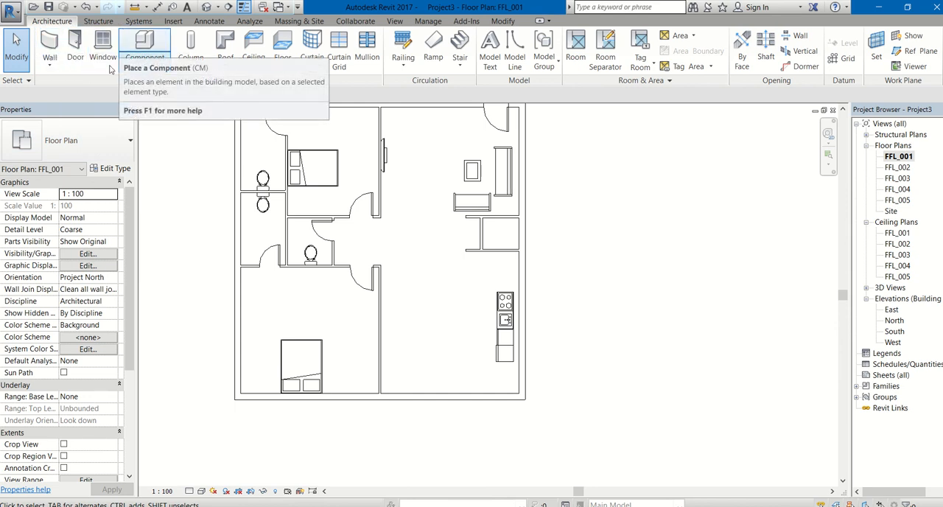
left_click(77, 50)
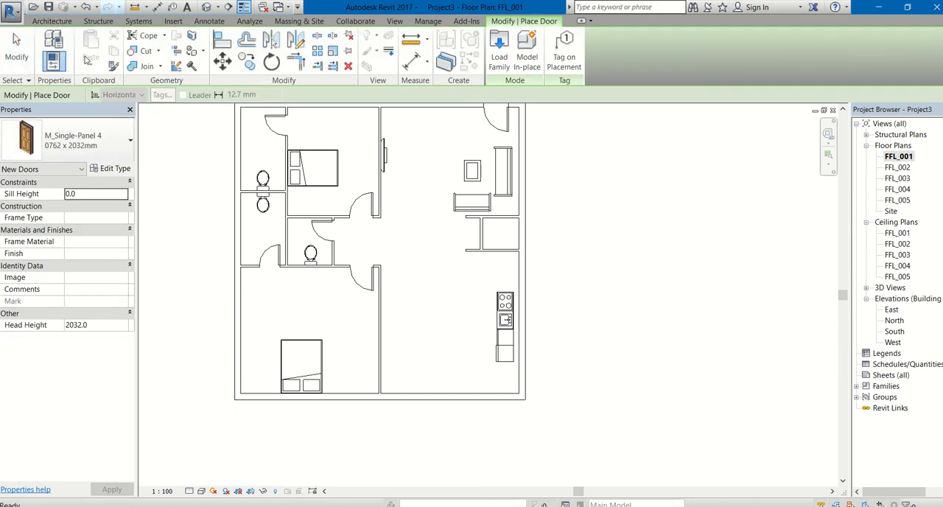
left_click(500, 58)
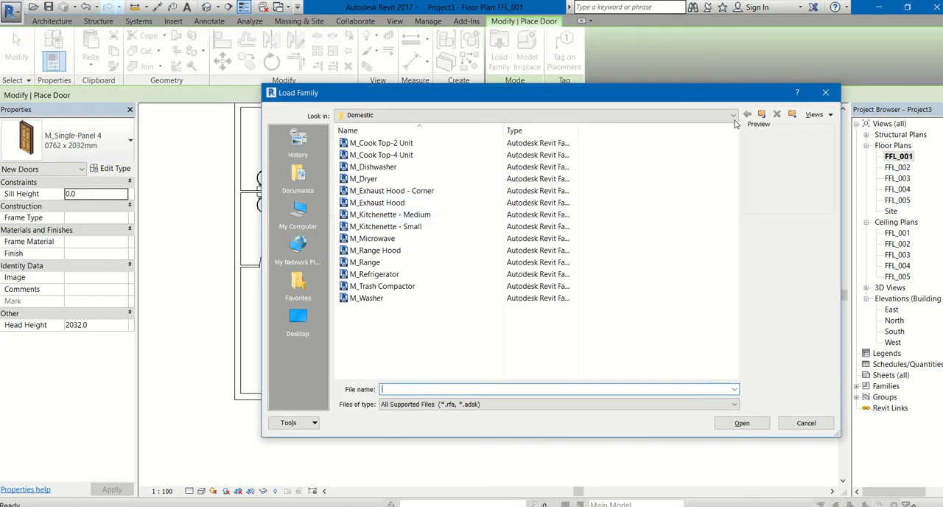
left_click(762, 115)
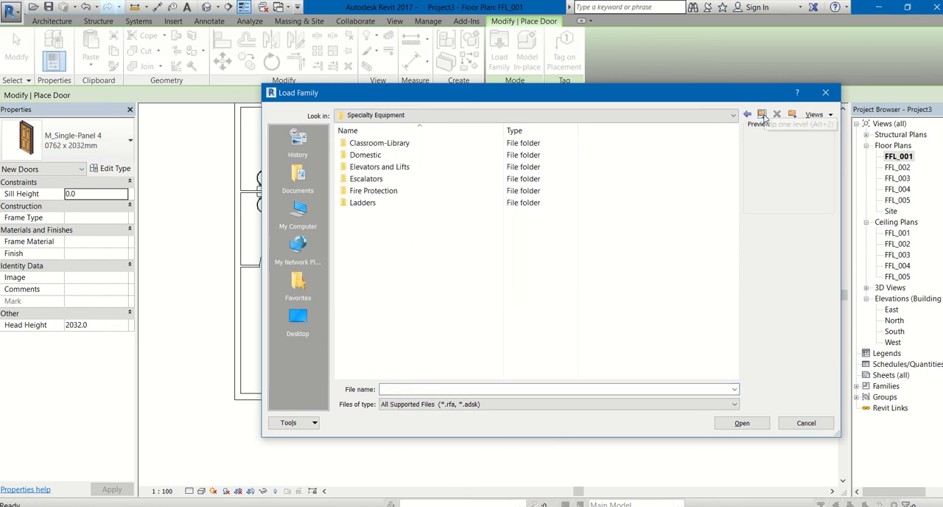
left_click(763, 115)
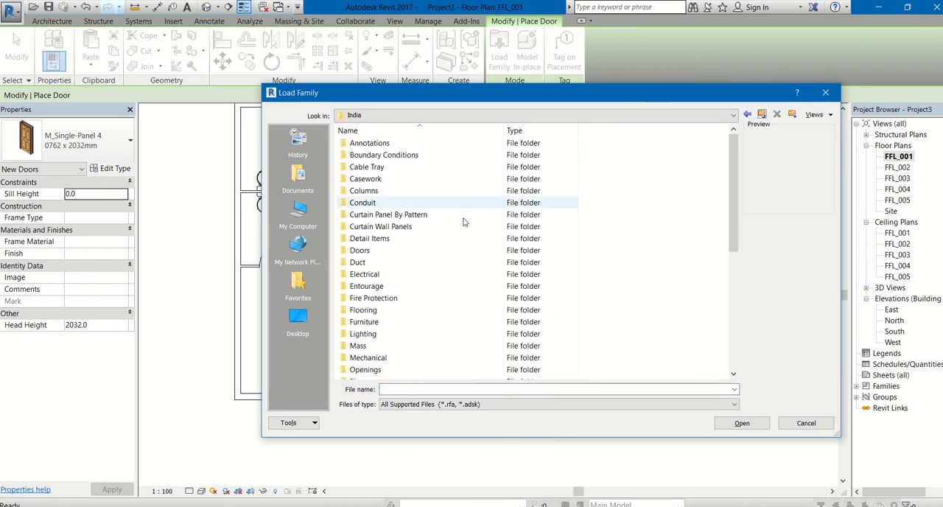
double_click(382, 254)
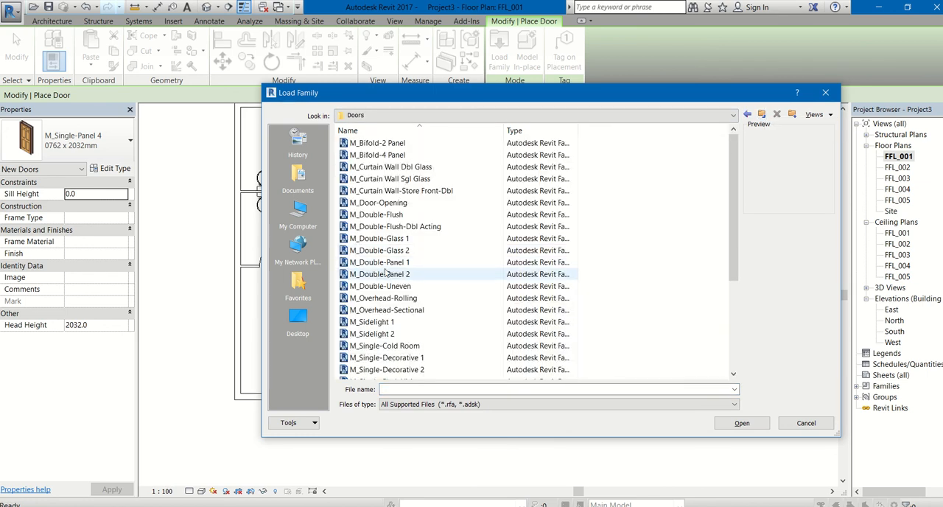
left_click(398, 313)
left_click(390, 322)
scroll(388, 335, "down", 2)
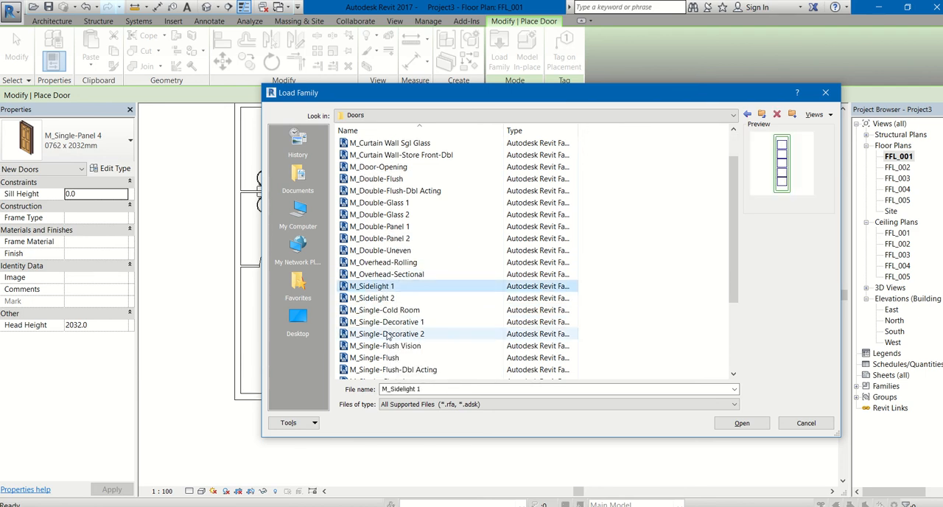
scroll(390, 339, "down", 2)
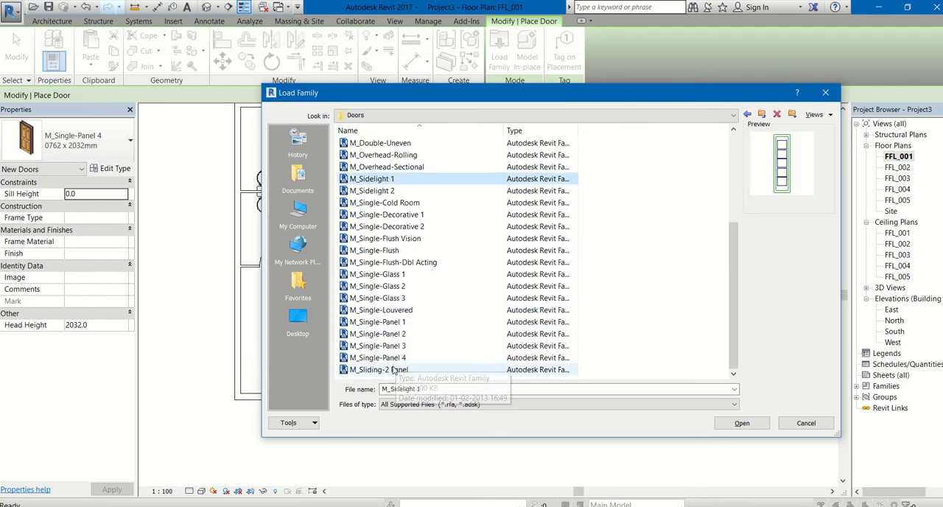
left_click(394, 371)
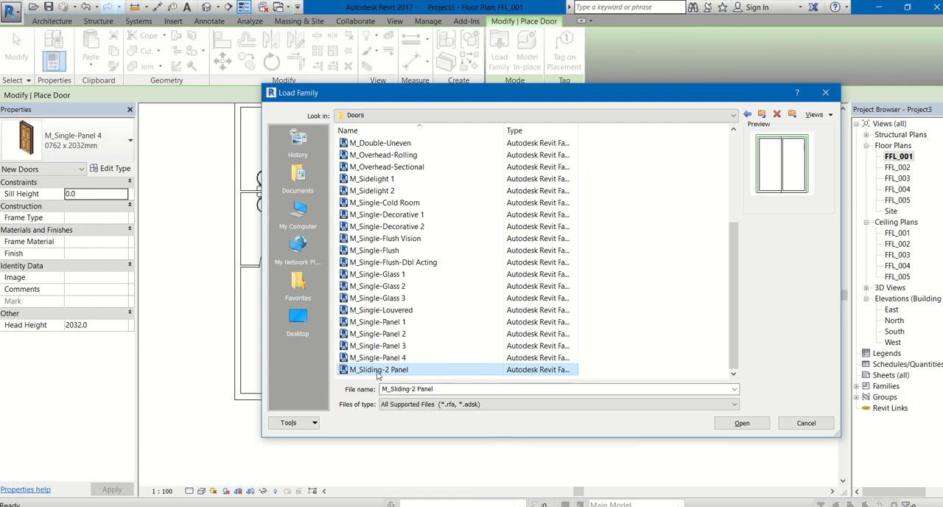
double_click(380, 371)
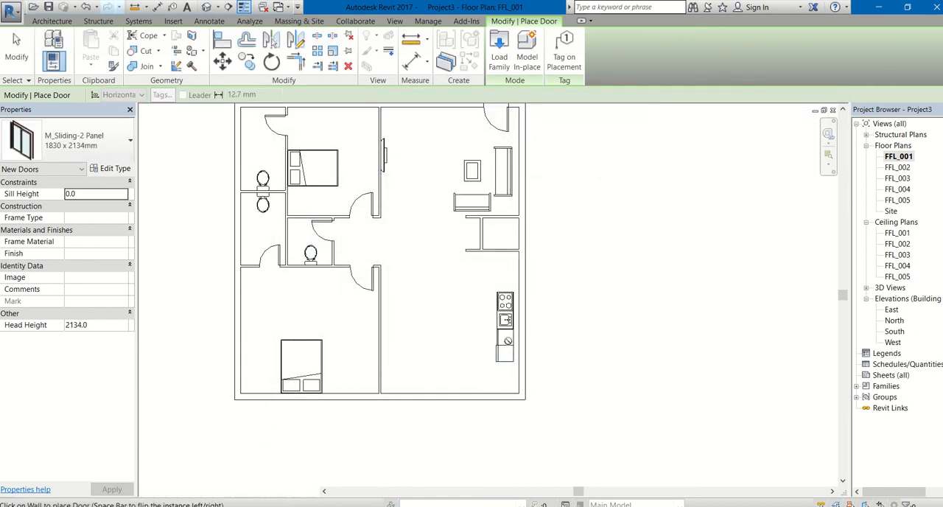
Step: Place the 1830 x 2134mm M_Sliding-2 Panel door in the southeast room's south exterior wall, about 700 mm from the partition
scroll(430, 399, "up", 2)
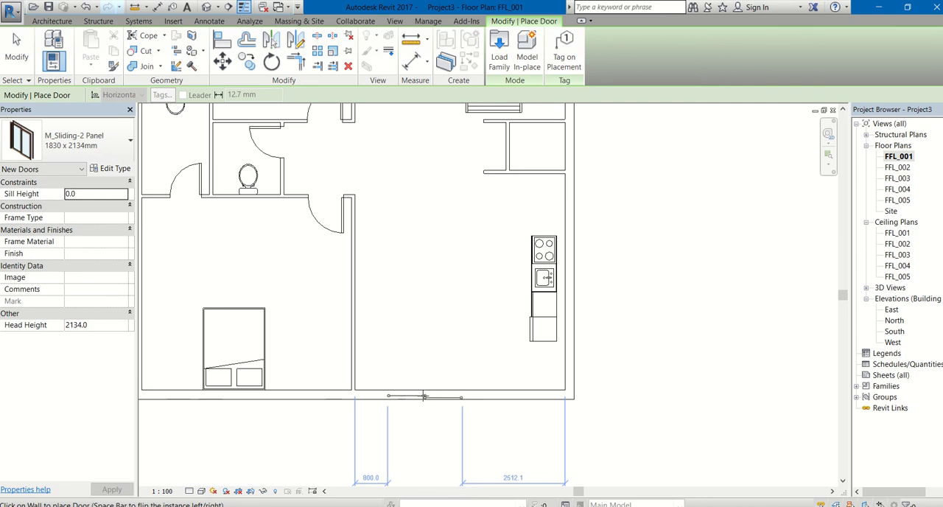
left_click(423, 396)
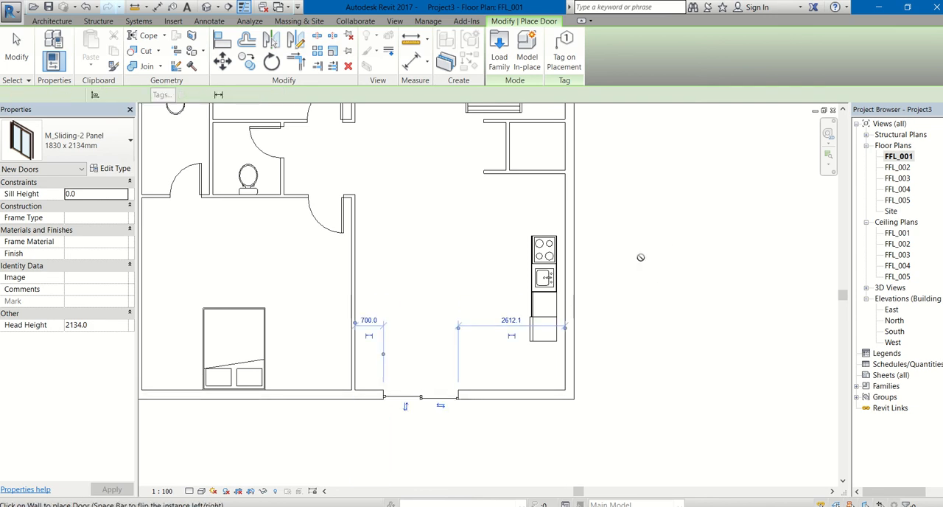
scroll(436, 414, "down", 3)
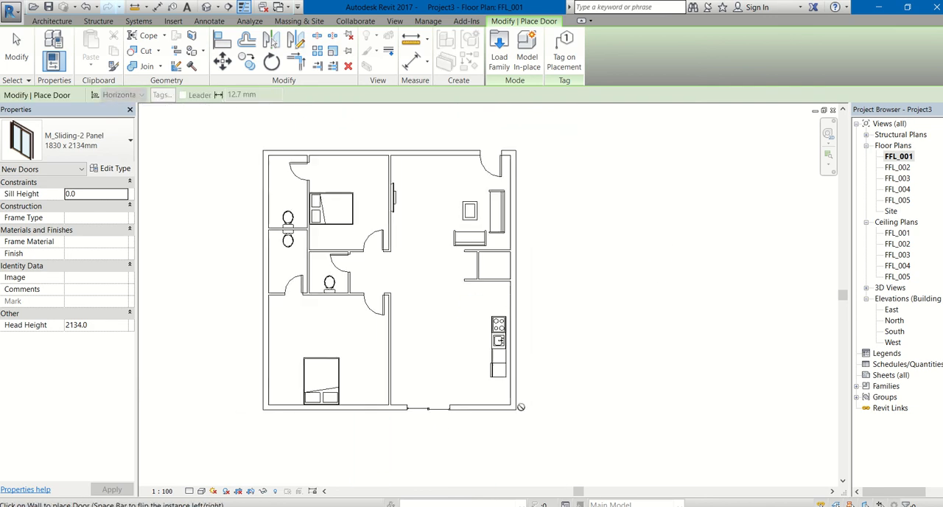
key("Escape")
key("Escape")
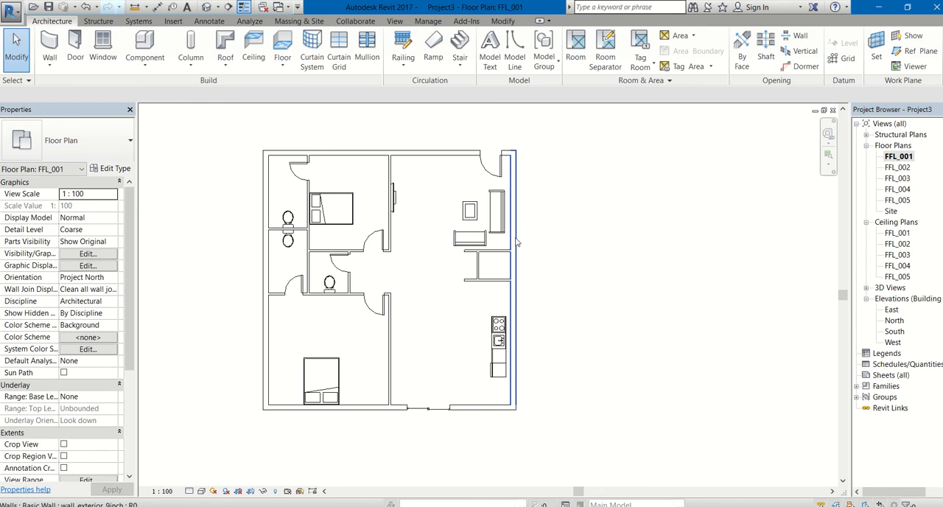
Step: Open the default 3D view, apply a realistic textured visual style, and inspect the furnished interior from several sides
scroll(569, 254, "down", 1)
middle_click_drag(569, 254, 606, 283)
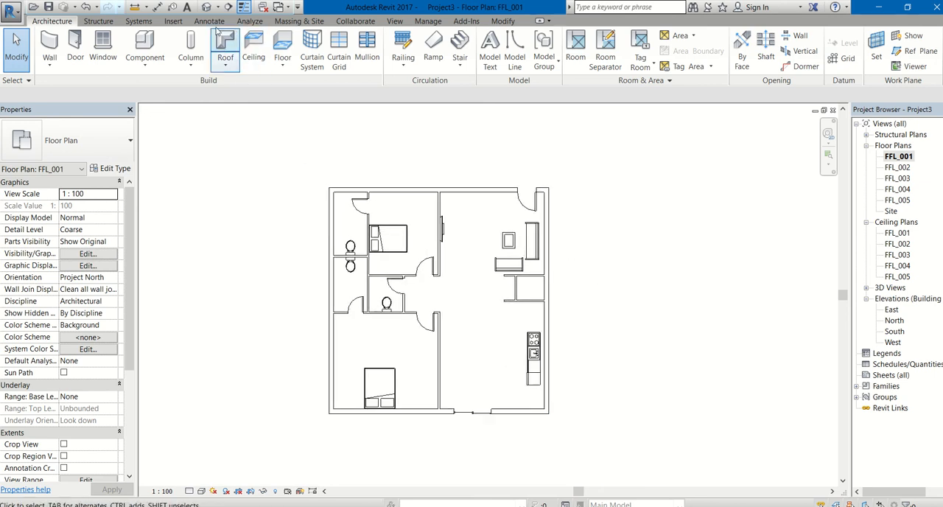
left_click(206, 7)
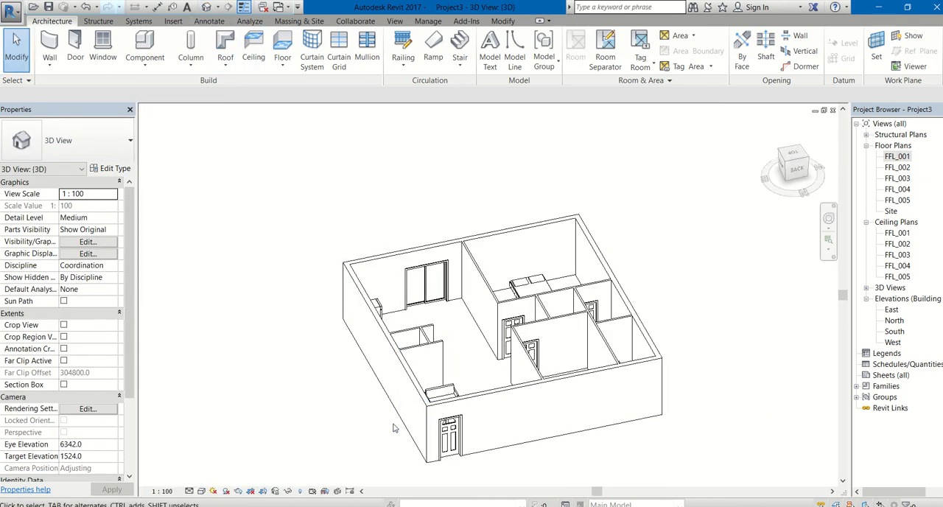
left_click(202, 491)
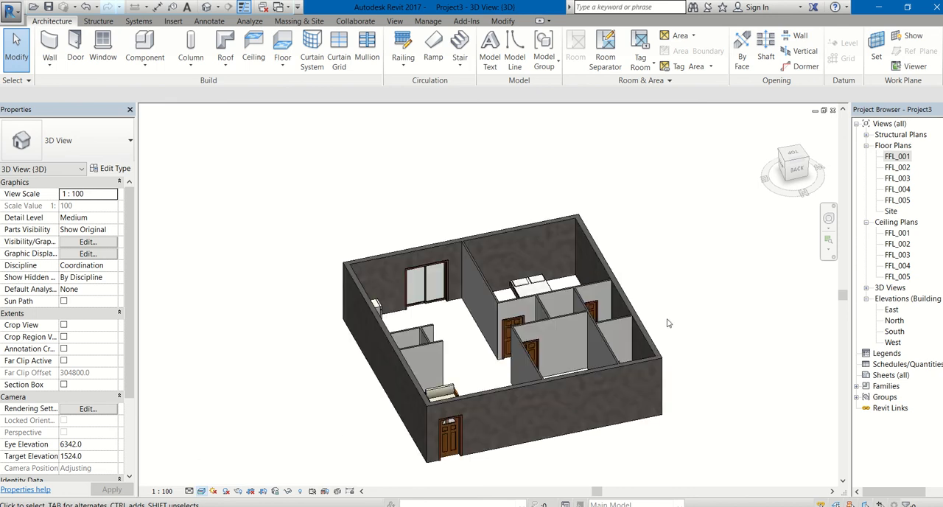
middle_click_drag(672, 329, 518, 337, "shift")
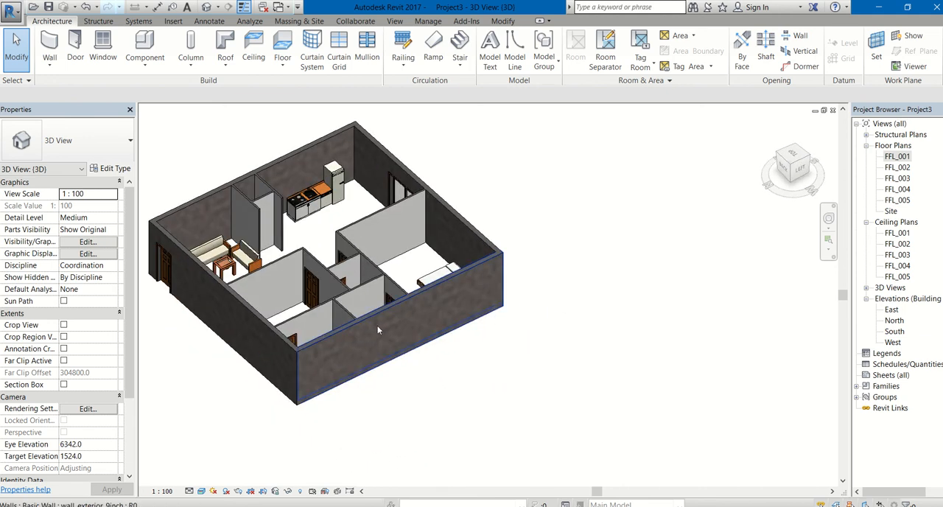
middle_click_drag(382, 338, 358, 367, "shift")
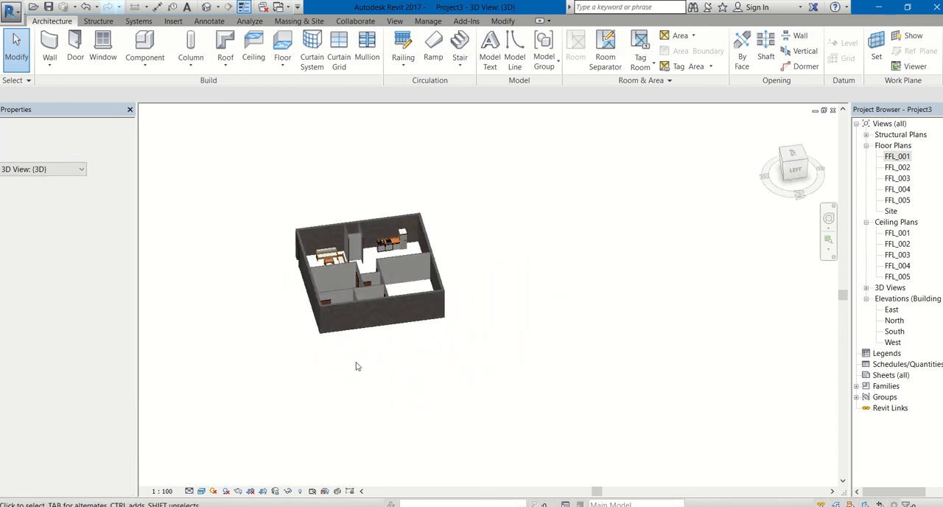